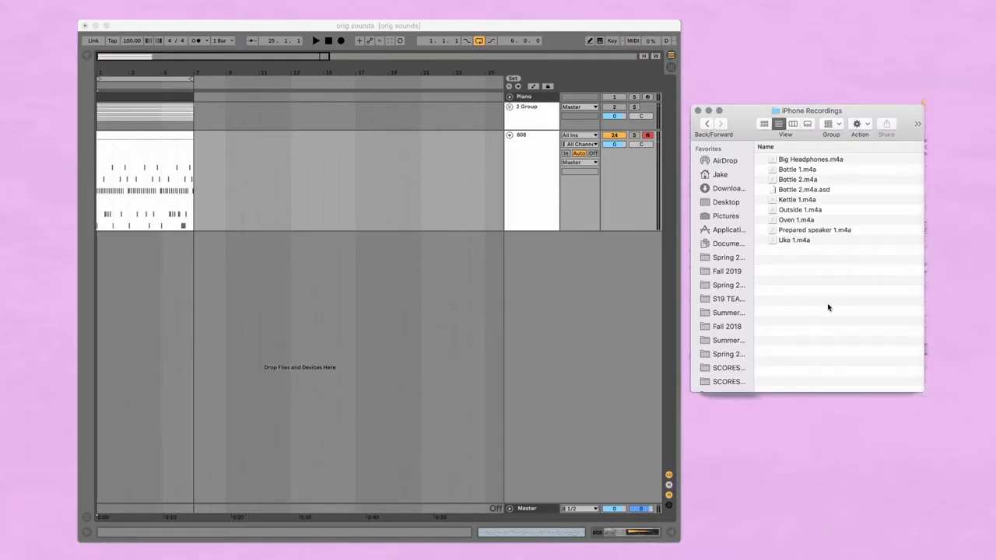
Import all the iPhone recordings into the arrangement on separate audio tracks, starting at bar 8
mouse_move(814, 270)
left_mouse_down()
mouse_move(823, 155)
mouse_move(489, 315)
mouse_move(311, 269)
mouse_move(202, 267)
left_mouse_up()
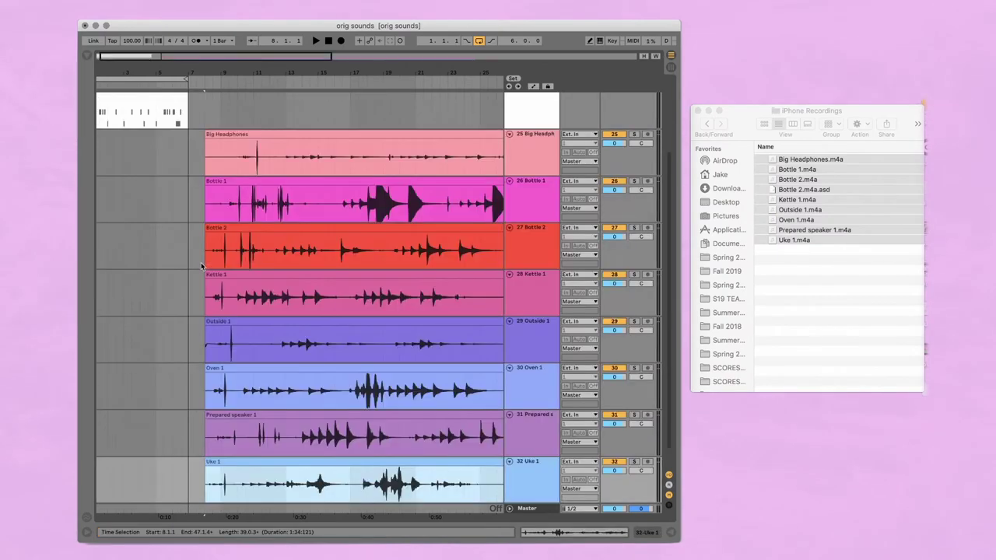
scroll(315, 194, "right", 3)
left_click_drag(302, 73, 302, 31)
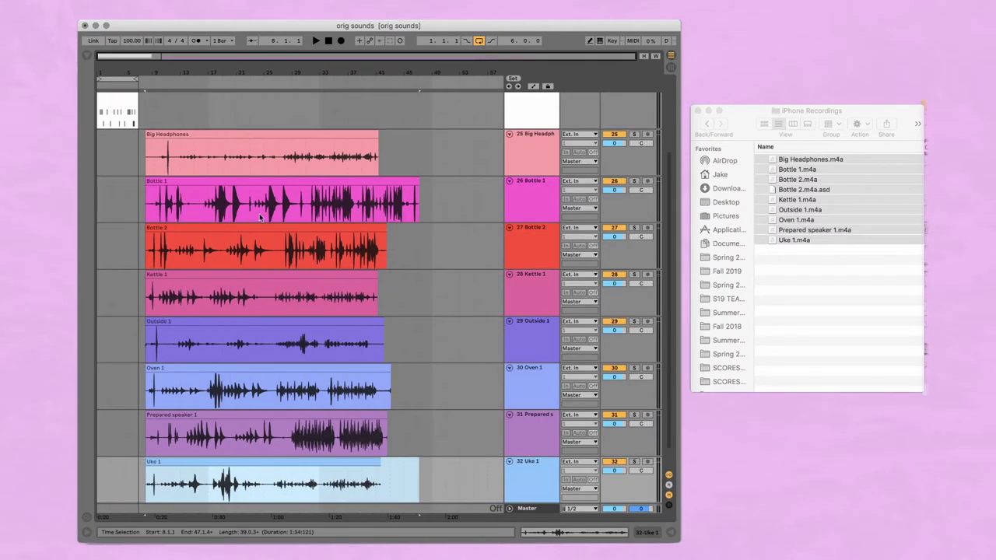
Deactivate all the imported recording tracks, reactivate only Big Headphones, and select its clip
left_click(522, 162)
left_click(533, 480, "shift")
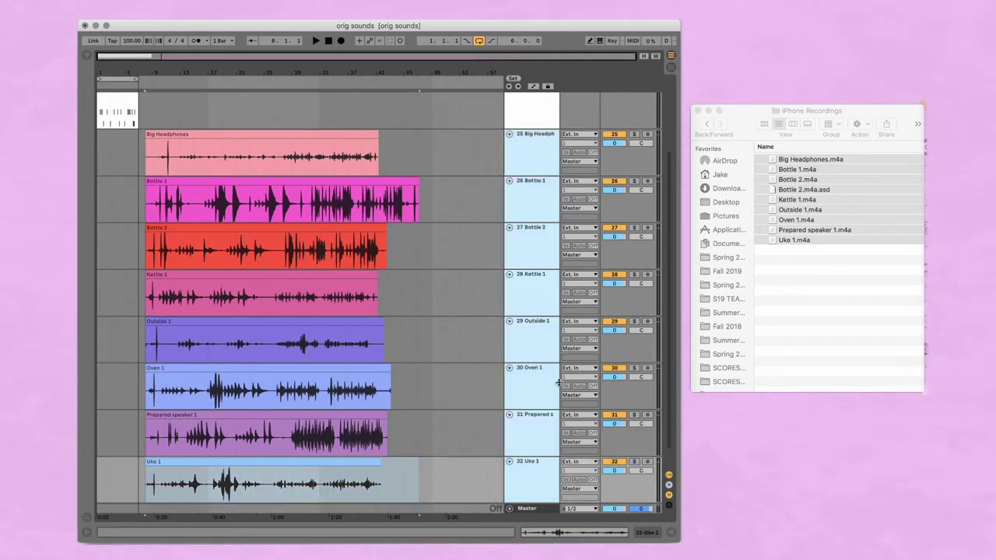
left_click(614, 136)
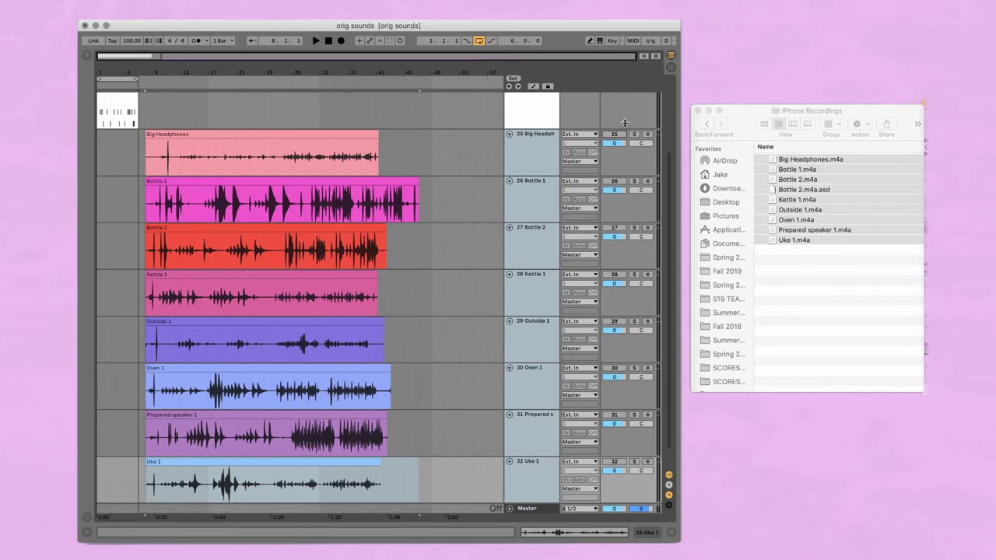
left_click(431, 159)
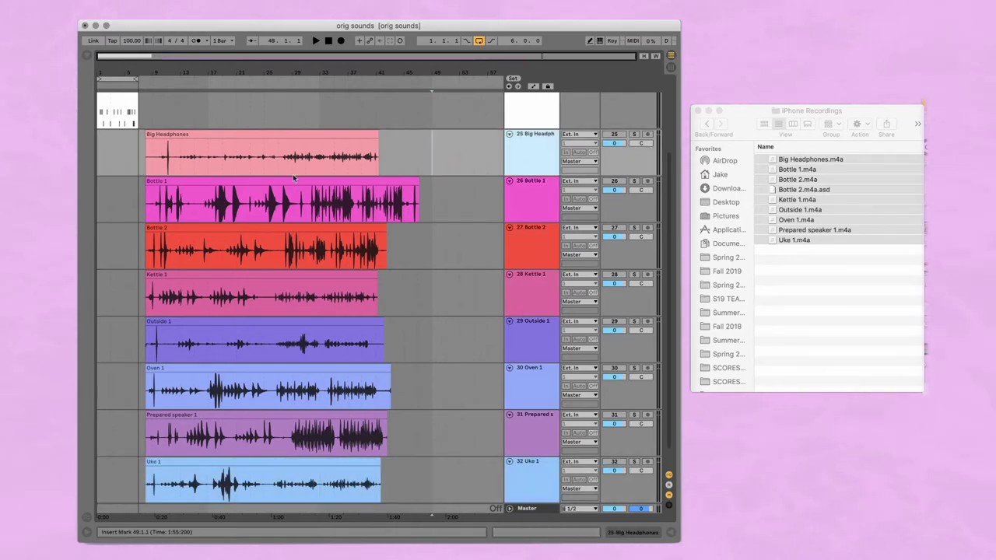
scroll(186, 167, "up", 5)
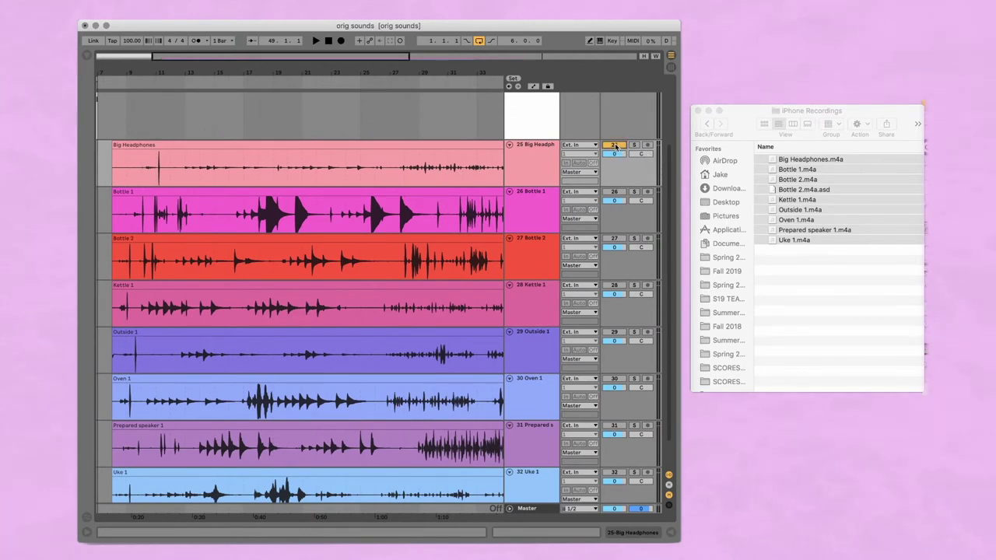
left_click(195, 145)
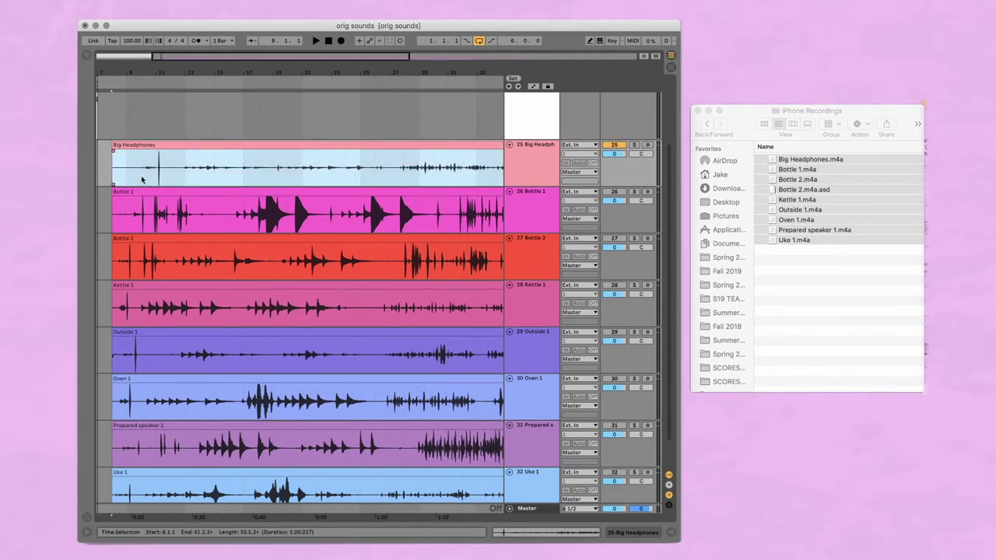
Play the original 808 drum clip from the start of the arrangement
scroll(412, 183, "right", 3)
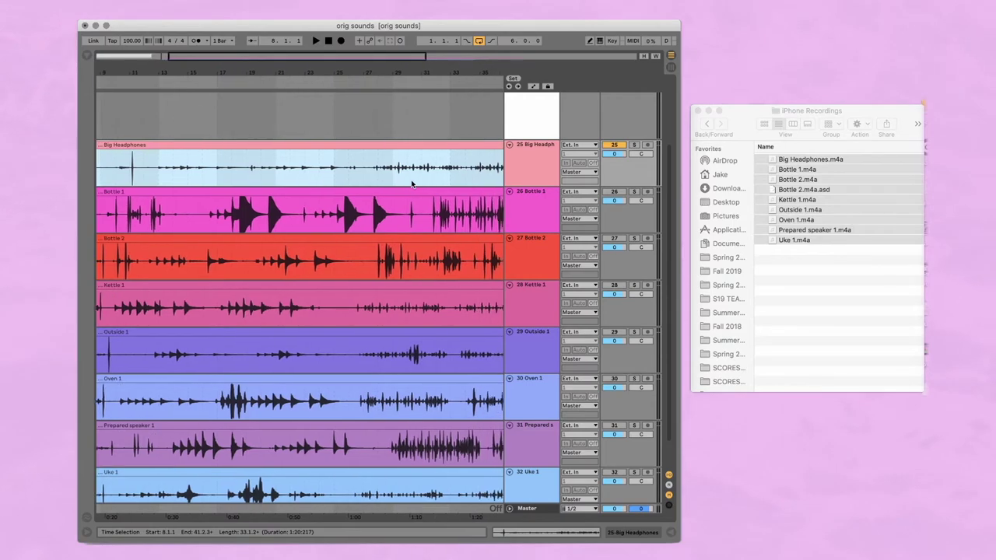
scroll(411, 183, "left", 5)
scroll(412, 183, "left", 2)
scroll(400, 188, "up", 4)
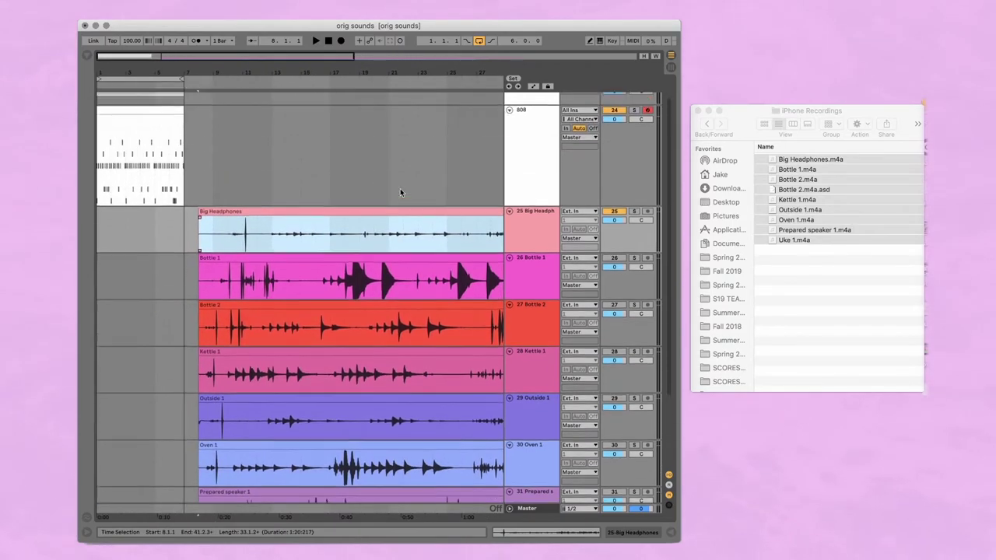
left_click(147, 136)
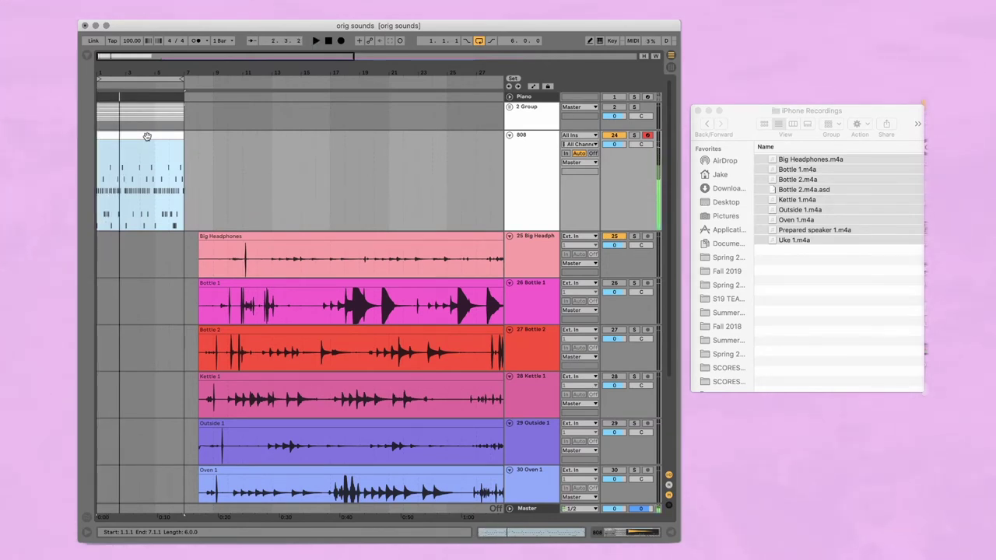
key("space")
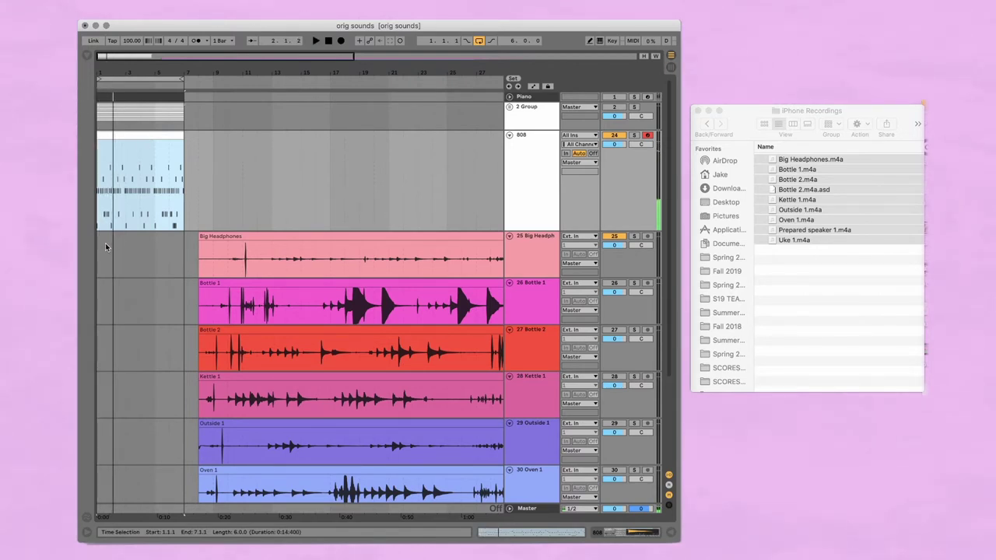
scroll(326, 291, "up", 3)
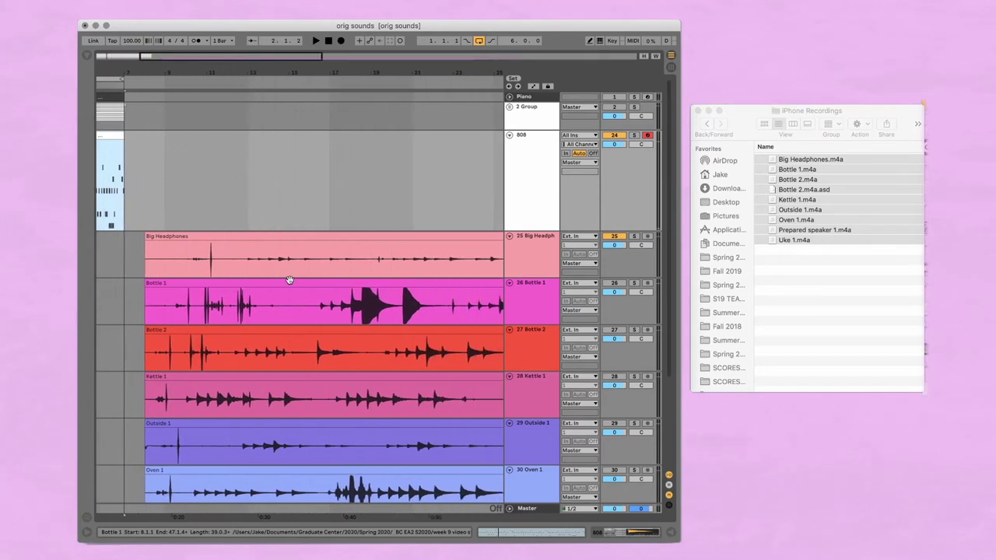
Play the Big Headphones recording at several points between about bars 10 and 28 to locate the start of its rhythmic section
left_click(250, 264)
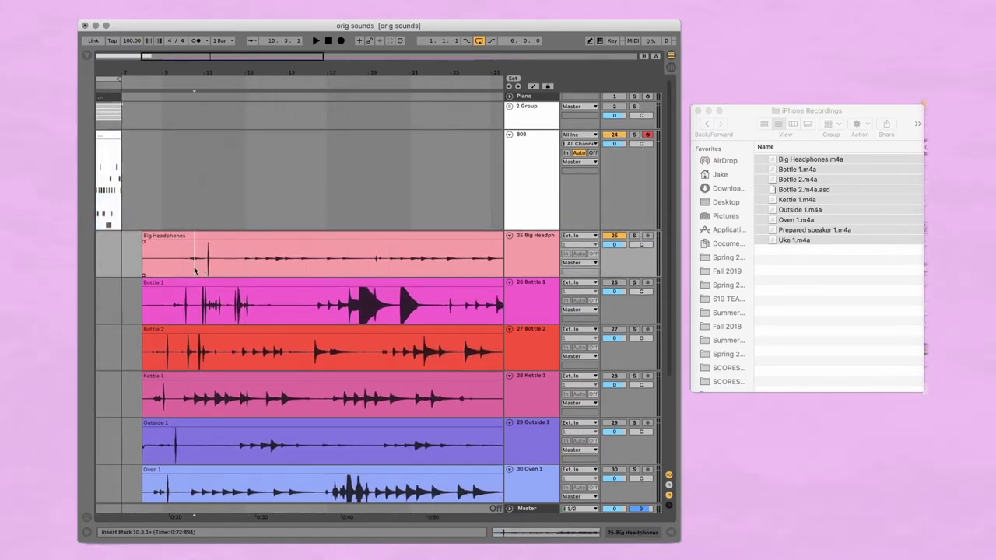
left_click(262, 264)
key("space")
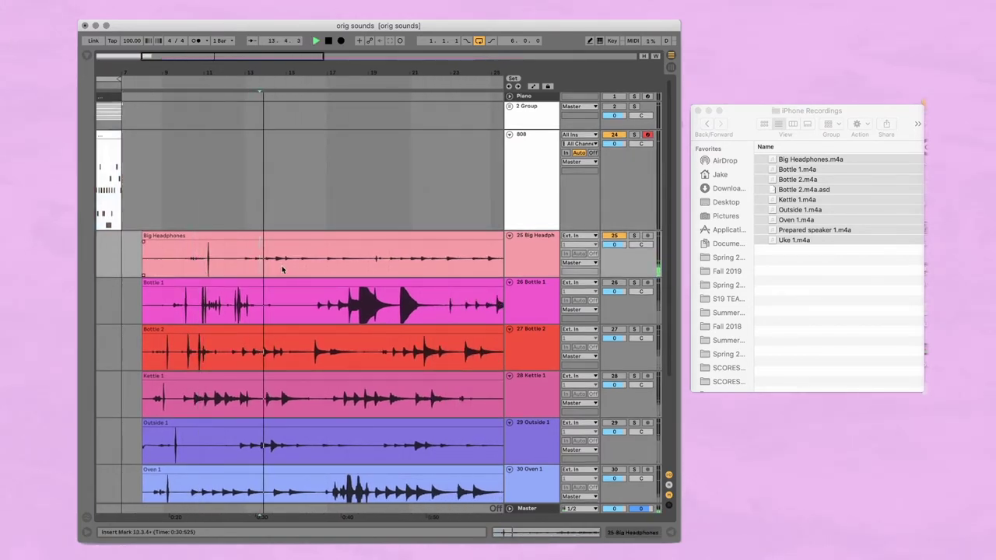
key("space")
scroll(396, 268, "right", 3)
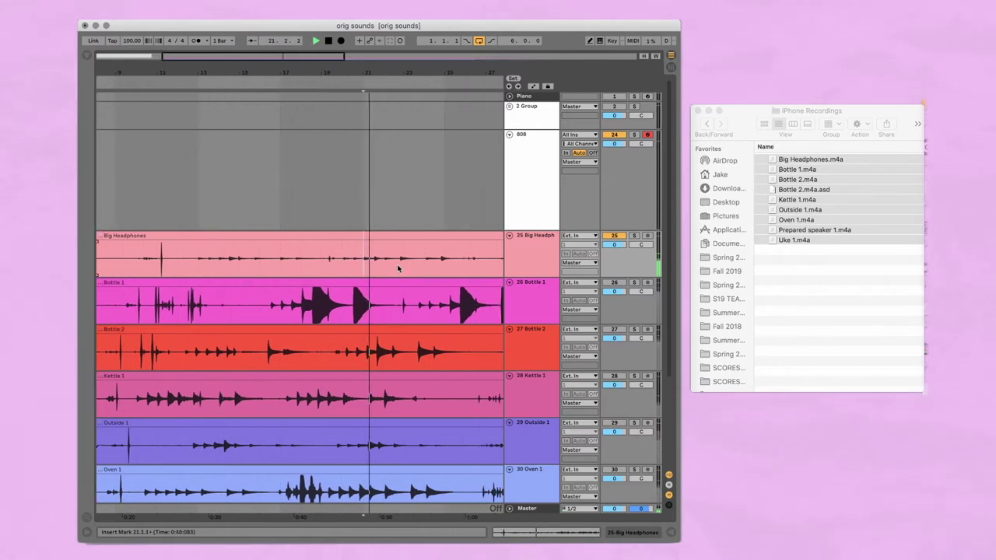
key("space")
scroll(390, 268, "right", 2)
scroll(389, 266, "right", 1)
left_click(340, 262)
key("space")
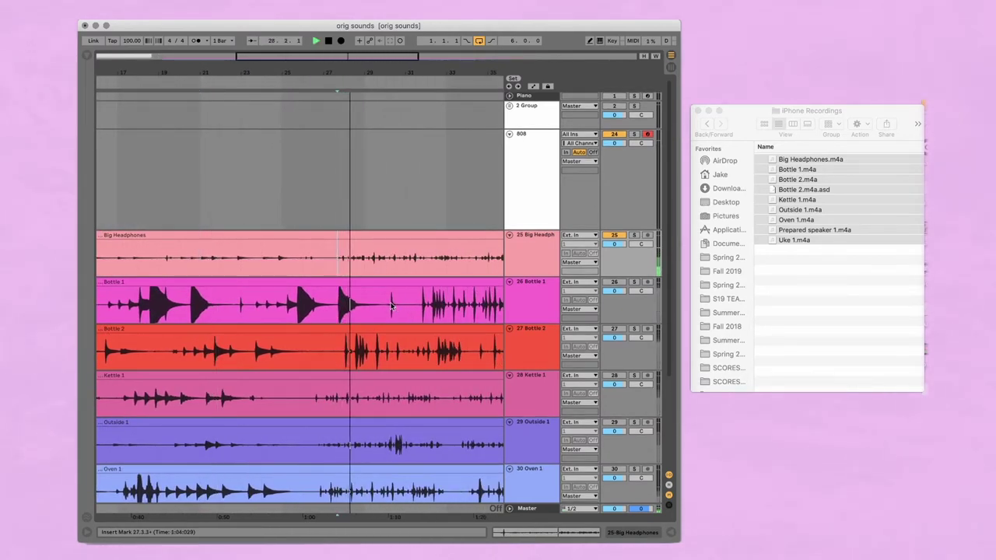
key("space")
scroll(345, 280, "up", 3)
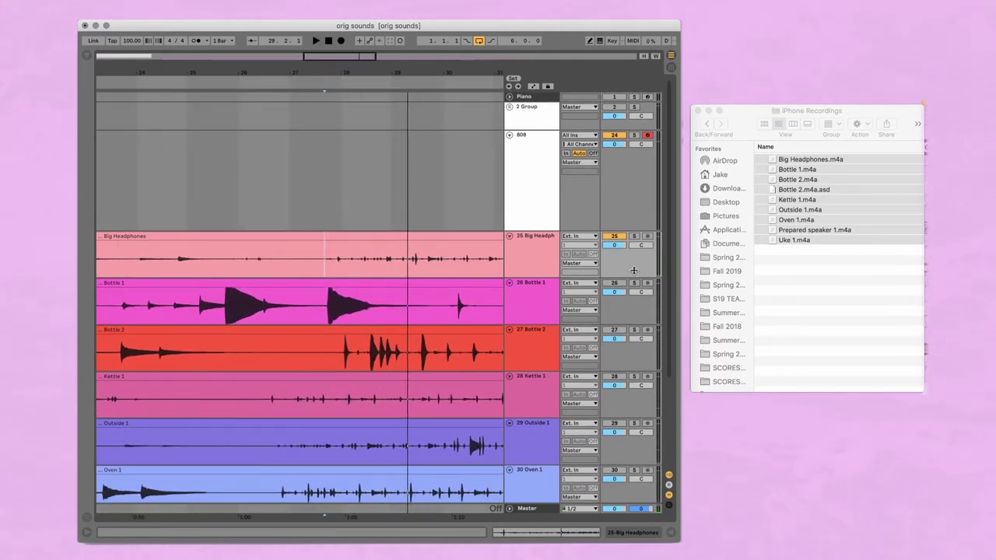
Enlarge the Big Headphones track's height and play its clip from about 27.3.3
left_click_drag(634, 274, 638, 401)
scroll(297, 364, "right", 2)
scroll(292, 363, "up", 1)
scroll(289, 363, "up", 3)
left_click(213, 354)
key("space")
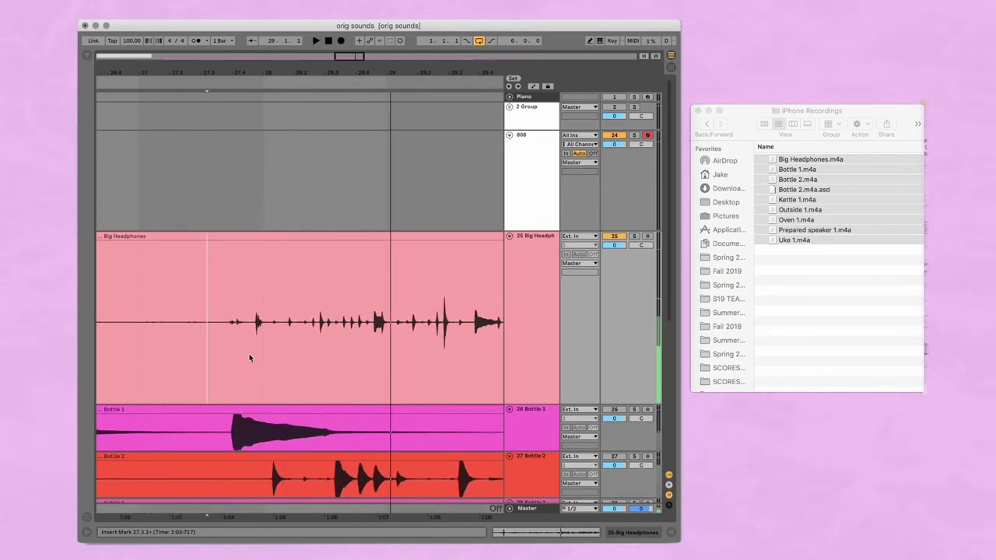
key("space")
Place the insertion marker in the Big Headphones clip exactly at the onset of the rhythm's first hit, about 27.4.4
left_click(249, 357)
scroll(250, 357, "up", 5)
scroll(324, 364, "up", 3)
left_click(258, 356)
key("space")
left_click(193, 352)
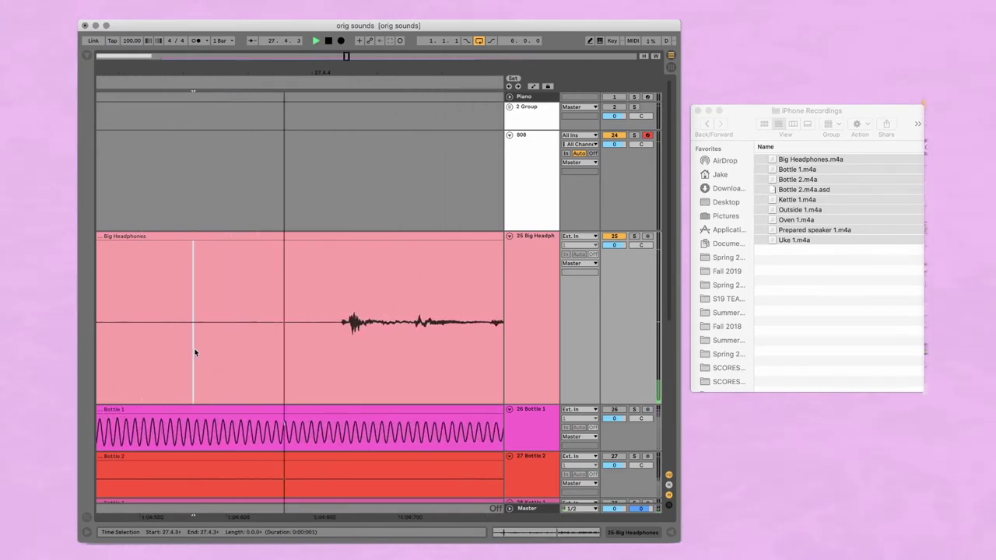
scroll(315, 354, "up", 3)
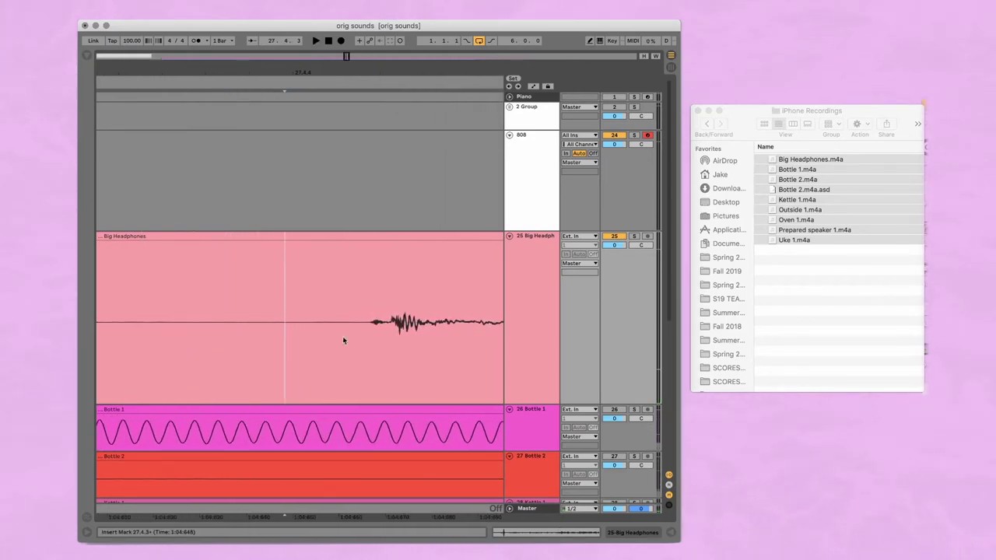
scroll(323, 355, "right", 3)
left_click(285, 343)
left_click(291, 344)
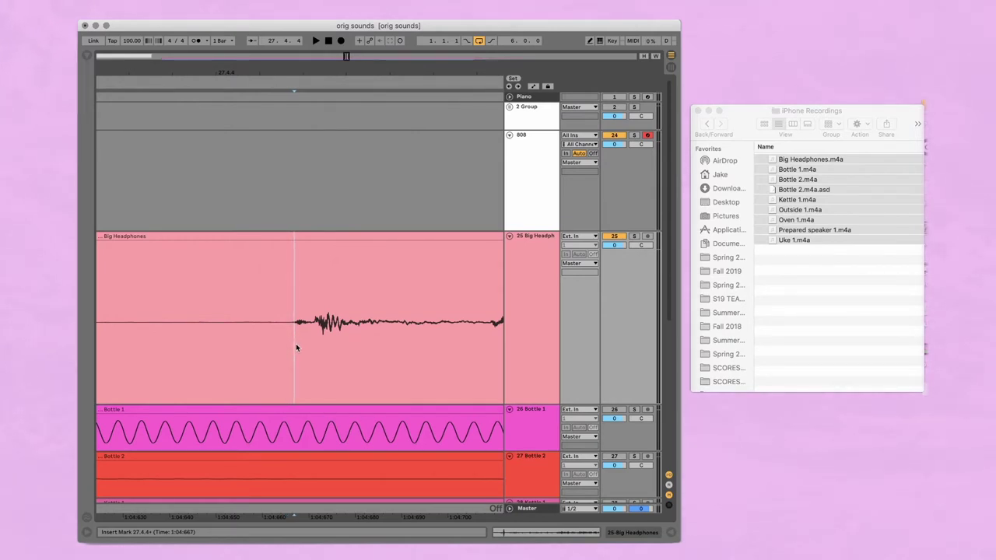
Split the Big Headphones clip at the rhythm's first hit and delete the part before it
key("super+e")
left_click_drag(289, 234, 181, 235)
scroll(355, 284, "down", 10)
key("minus")
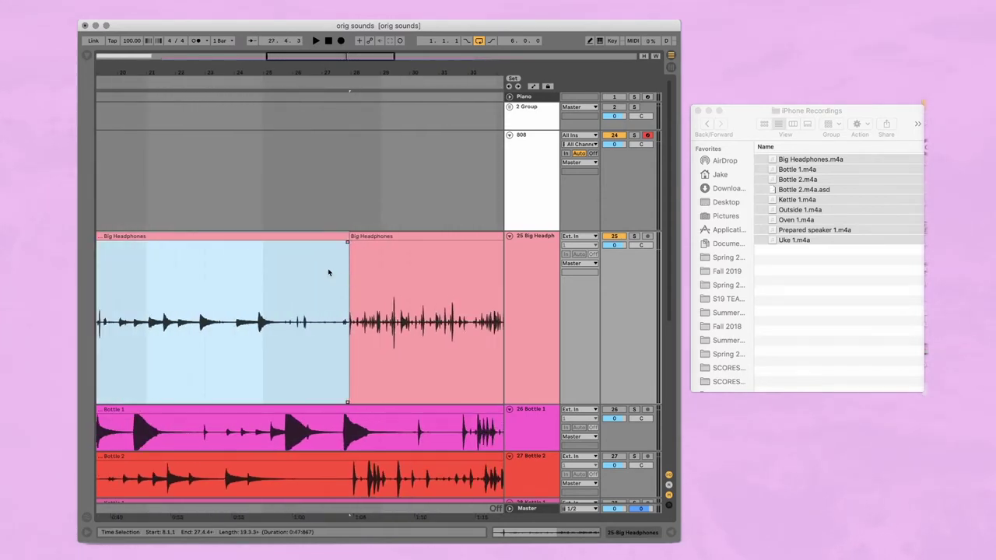
left_click_drag(343, 238, 248, 239)
scroll(335, 282, "down", 10)
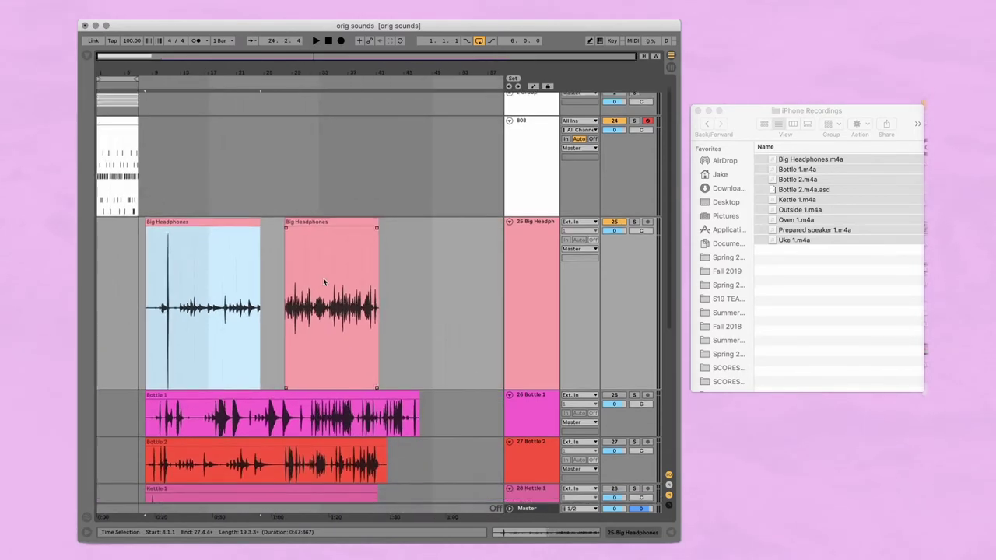
scroll(323, 277, "down", 3)
key("Delete")
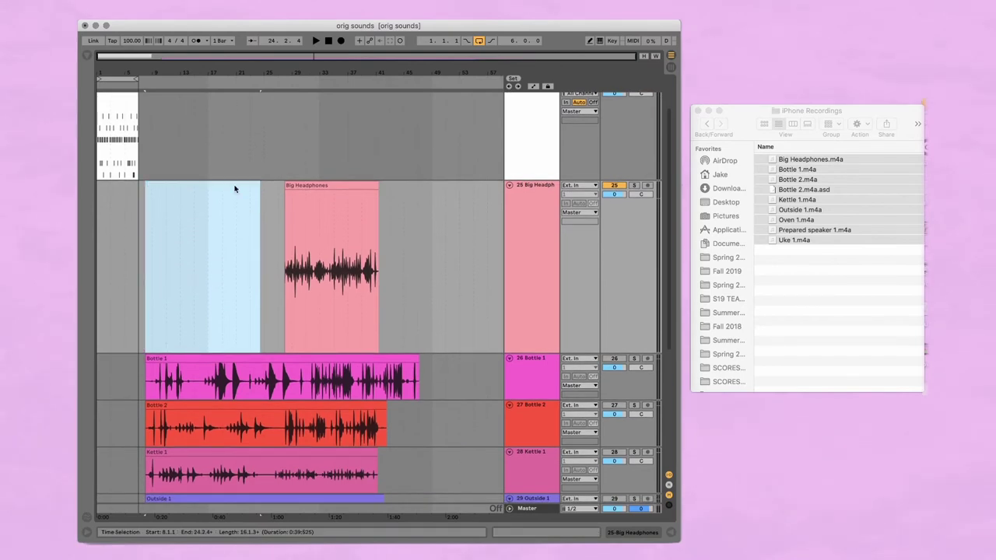
Play the remaining Big Headphones clip from its beginning to check the cut
left_click(316, 195)
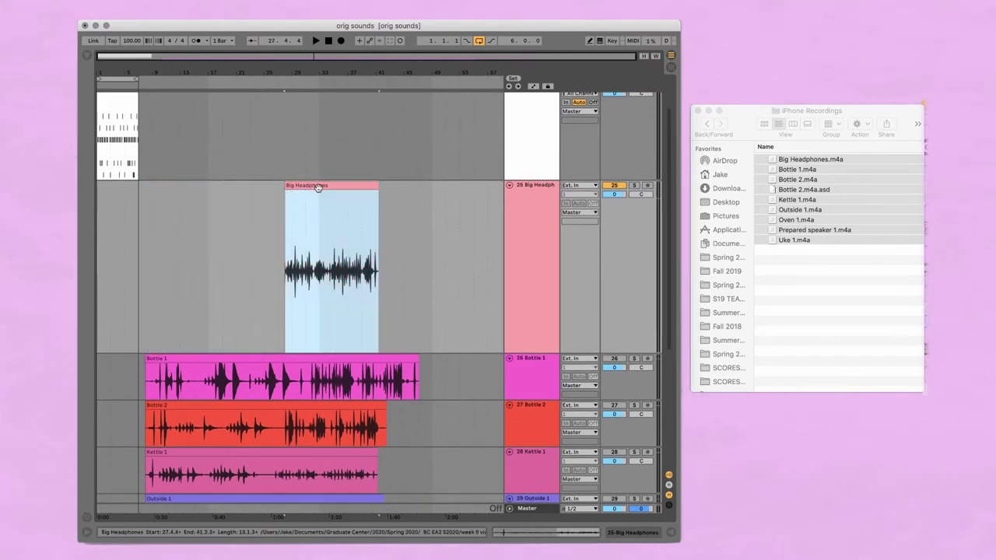
key("space")
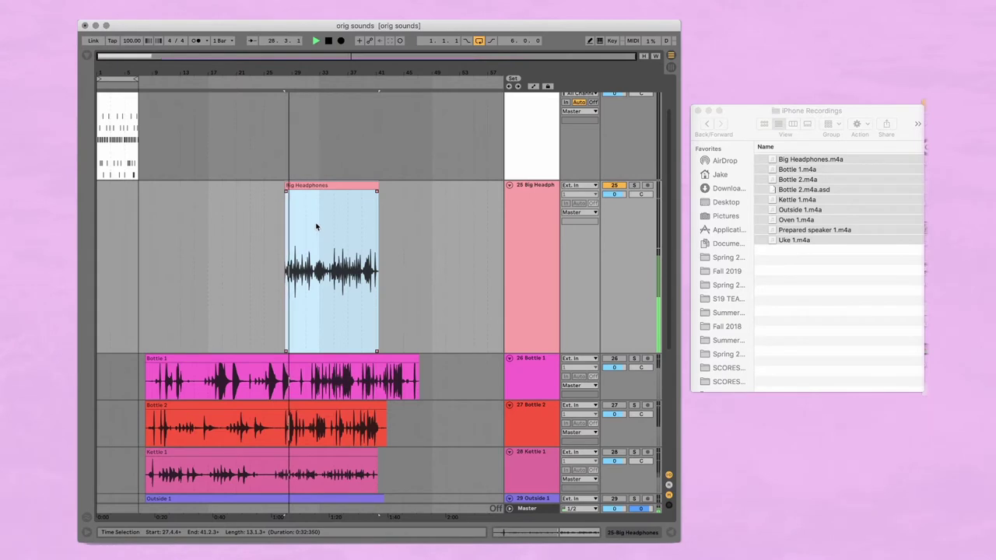
key("space")
Move the remaining Big Headphones clip to 1.1.1 so it starts together with the 808 clip
left_click(332, 184)
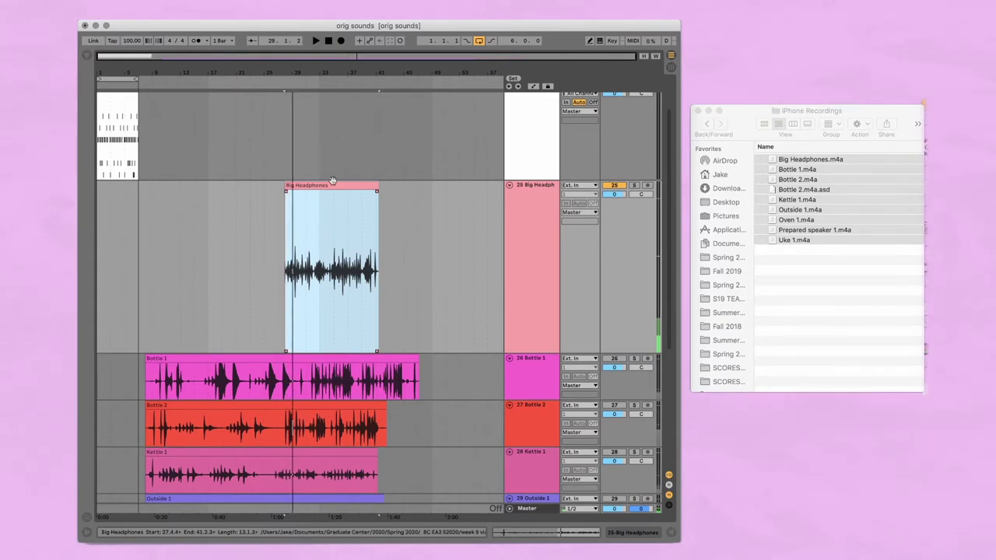
left_click_drag(332, 187, 123, 191)
key("z")
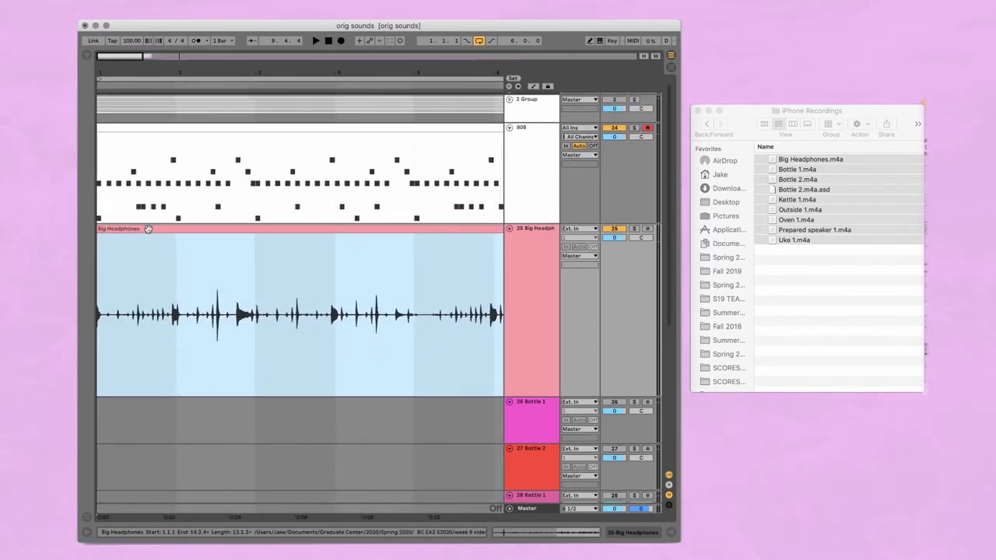
scroll(125, 249, "up", 5)
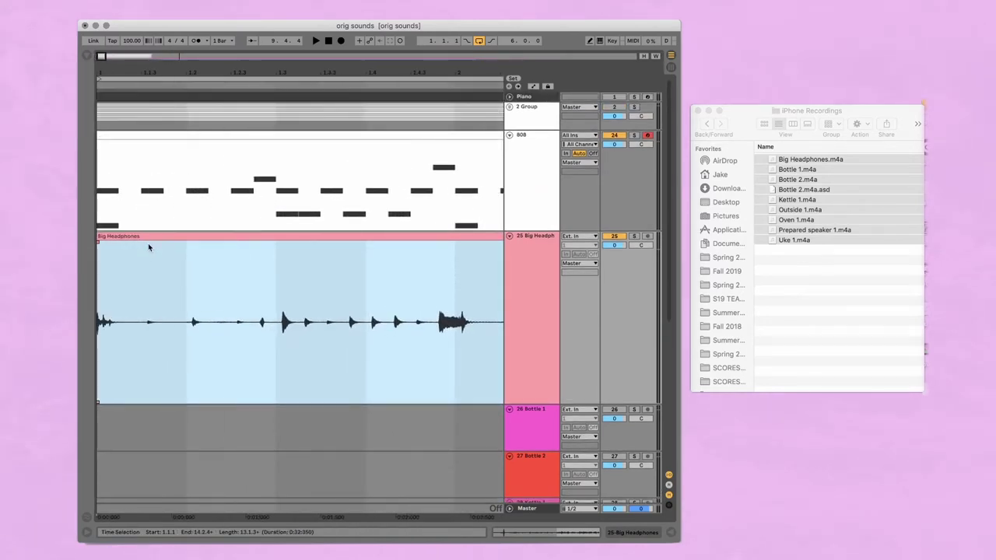
Play the Big Headphones and 808 clips together from 1.1.1 to compare their timing
key("Left")
key("space")
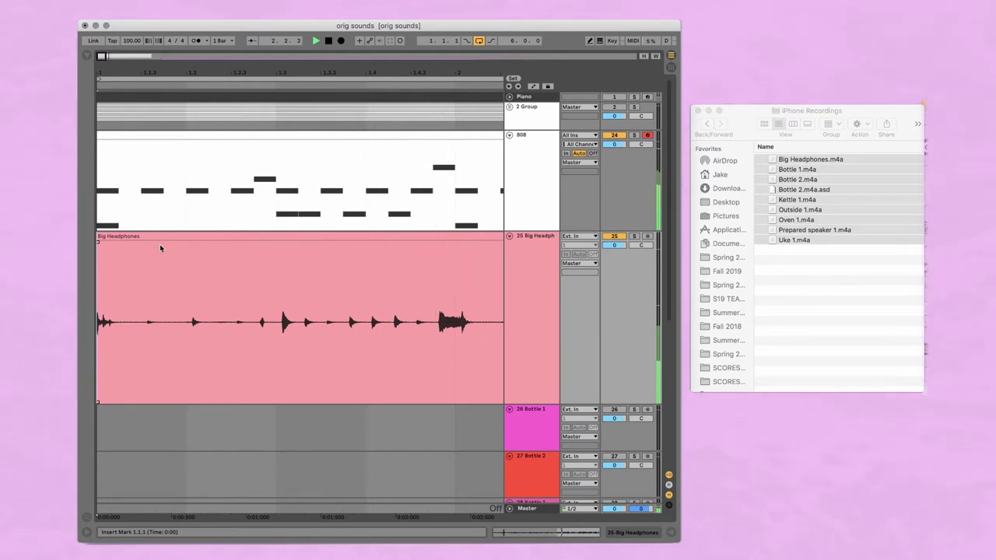
scroll(180, 293, "up", 3)
scroll(181, 293, "left", 2)
key("plus")
key("plus")
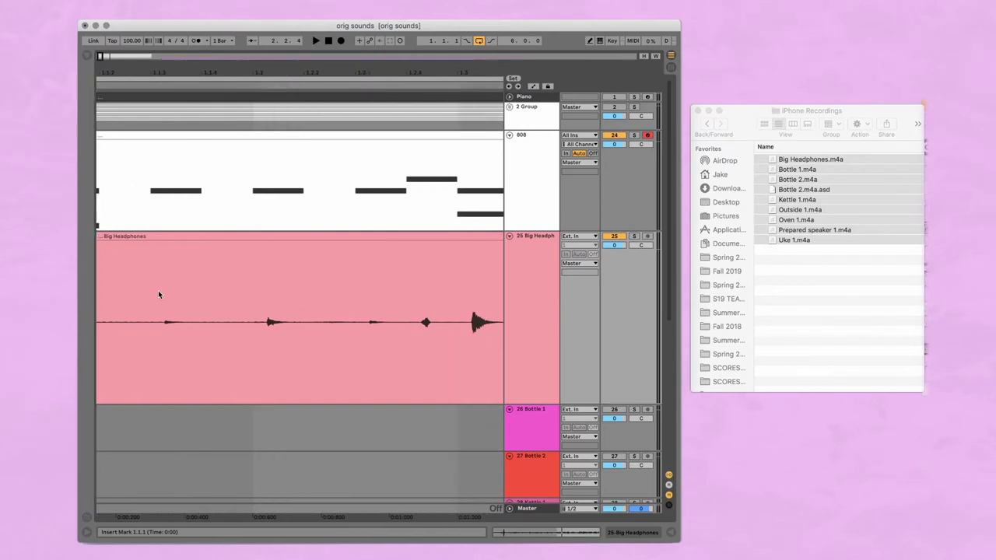
Audition the Big Headphones hits around beat 1.3 and compare them with the 808 notes above
scroll(161, 289, "right", 4)
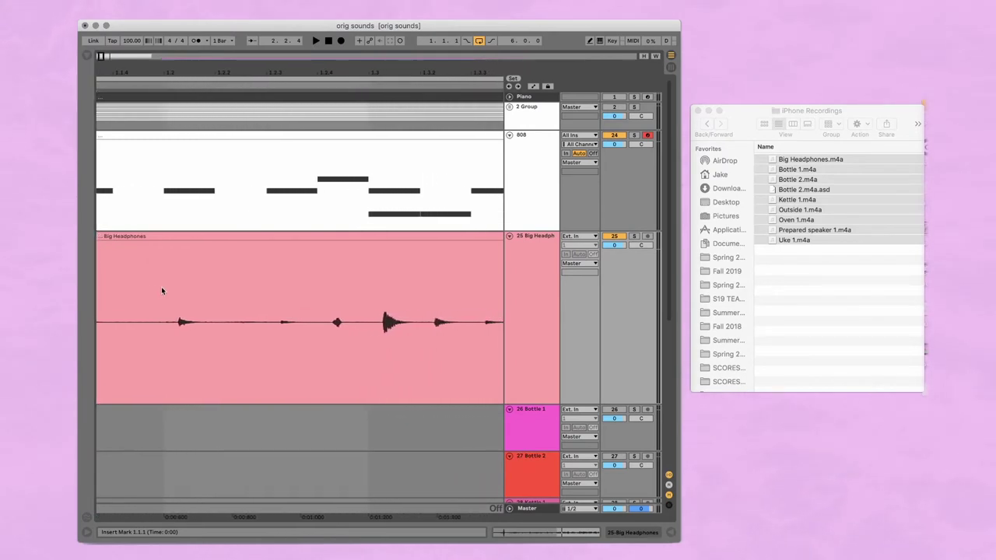
left_click(320, 351)
key("space")
left_click(359, 350)
key("space")
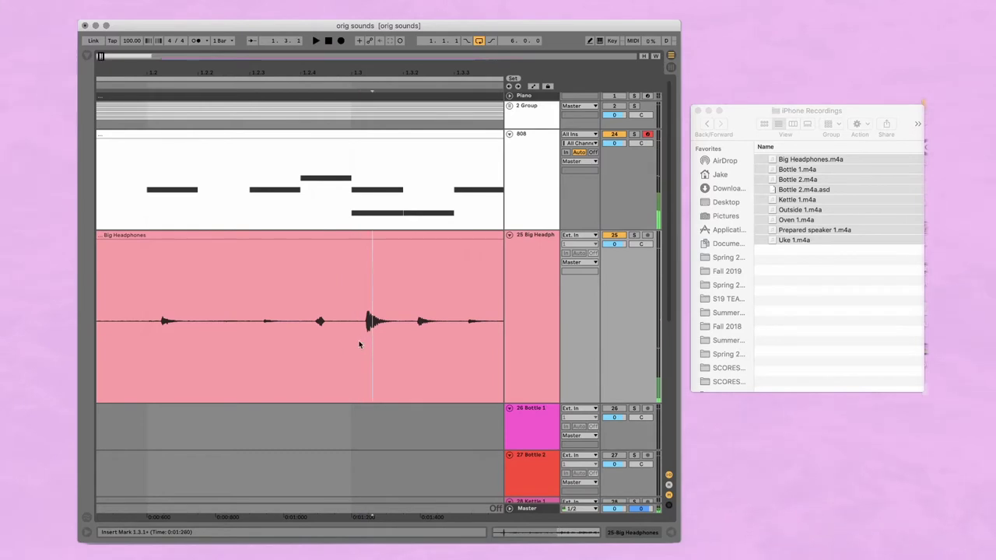
scroll(360, 345, "up", 2)
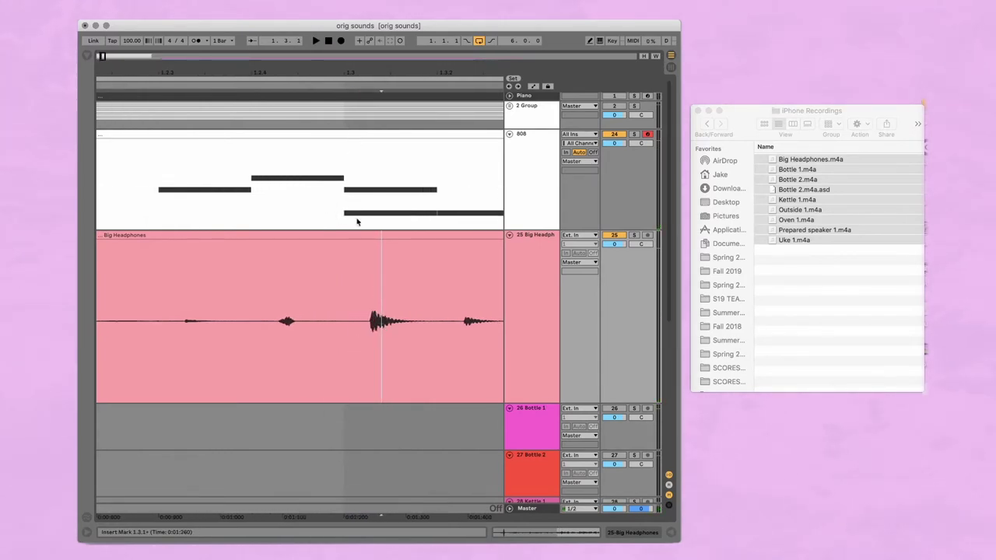
scroll(362, 329, "down", 5)
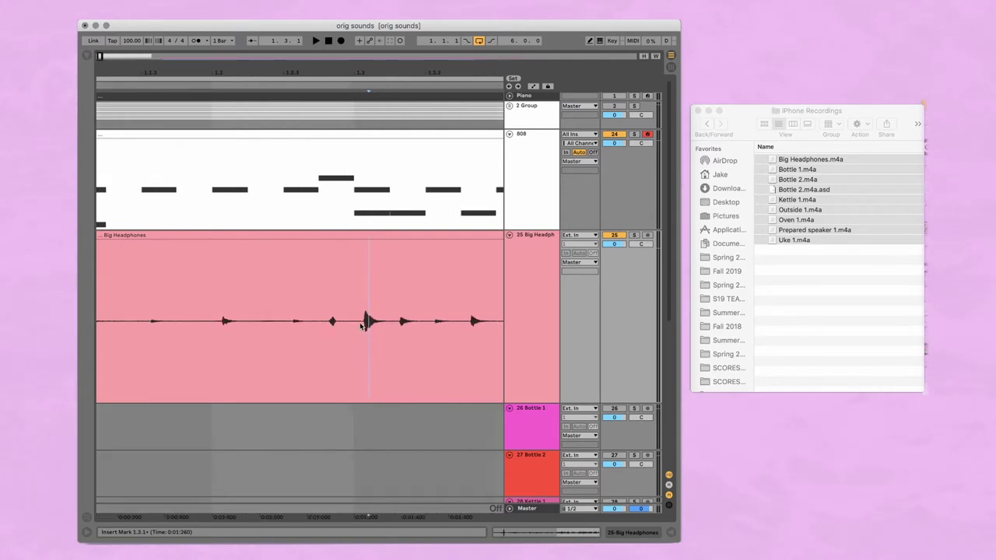
Replay the opening of the Big Headphones and 808 clips from 1.1.1 to check how the hits line up
scroll(129, 290, "up", 4)
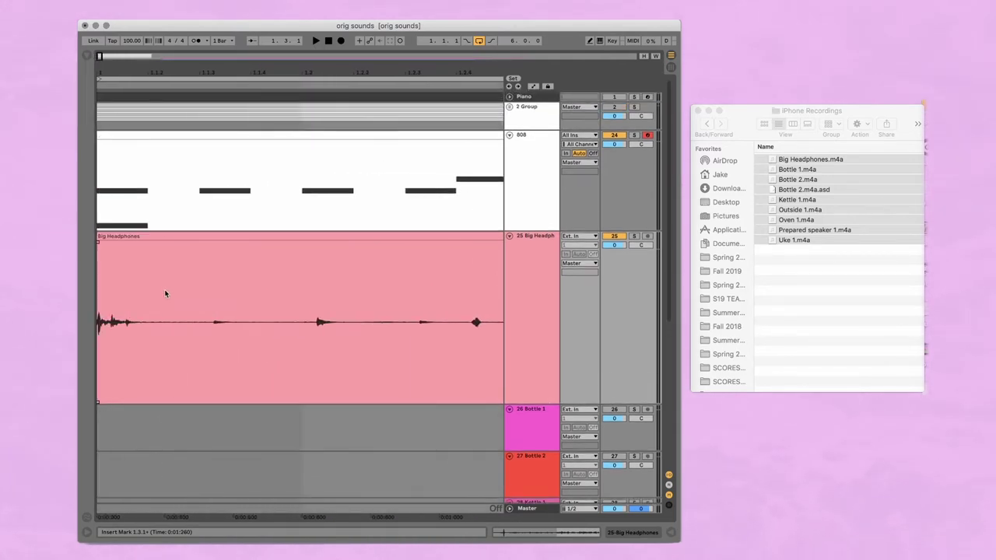
key("Home")
key("space")
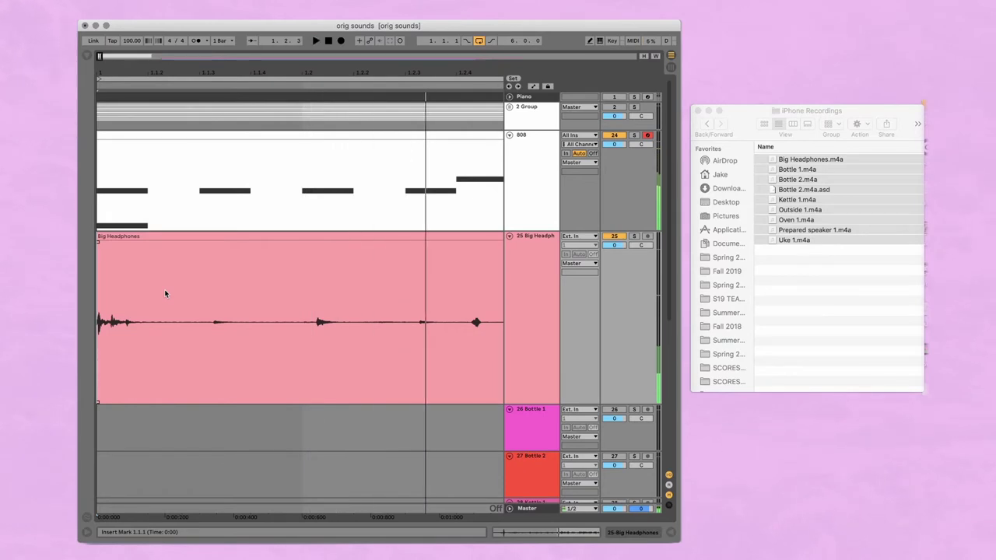
key("Home")
key("space")
key("space")
Trim the start of the Big Headphones clip to just after 1.1.2, leaving out the opening hit
scroll(125, 354, "up", 3)
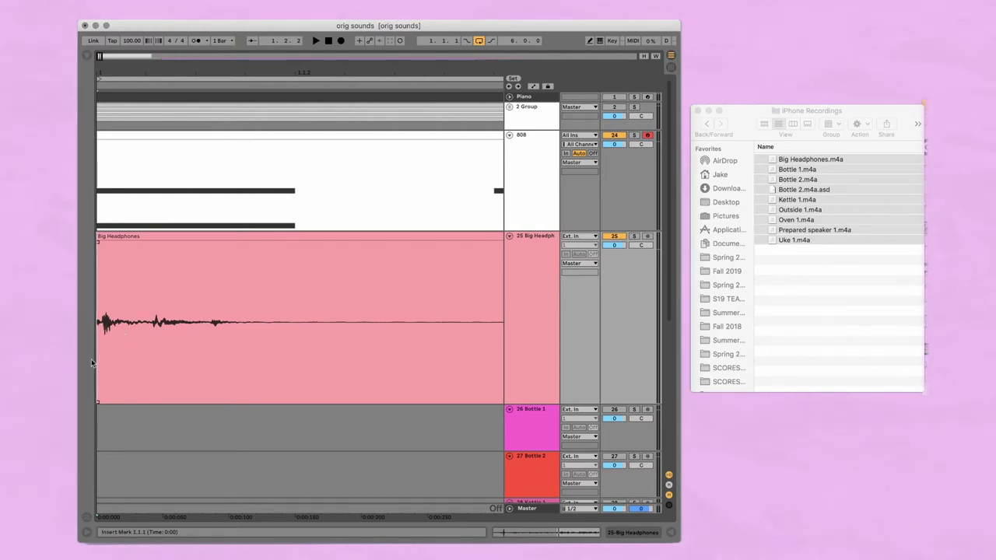
left_click_drag(98, 238, 307, 237)
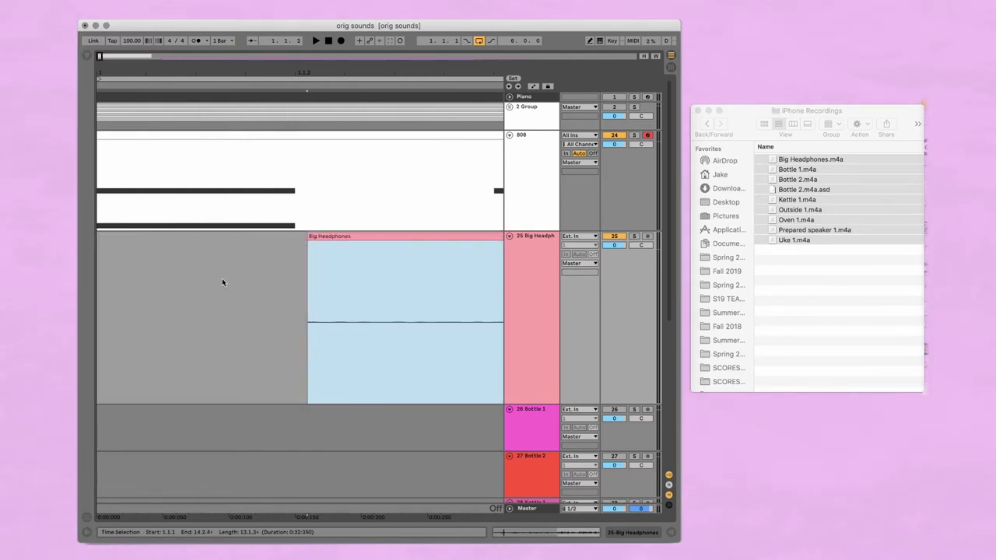
scroll(222, 282, "down", 3)
scroll(216, 307, "down", 3)
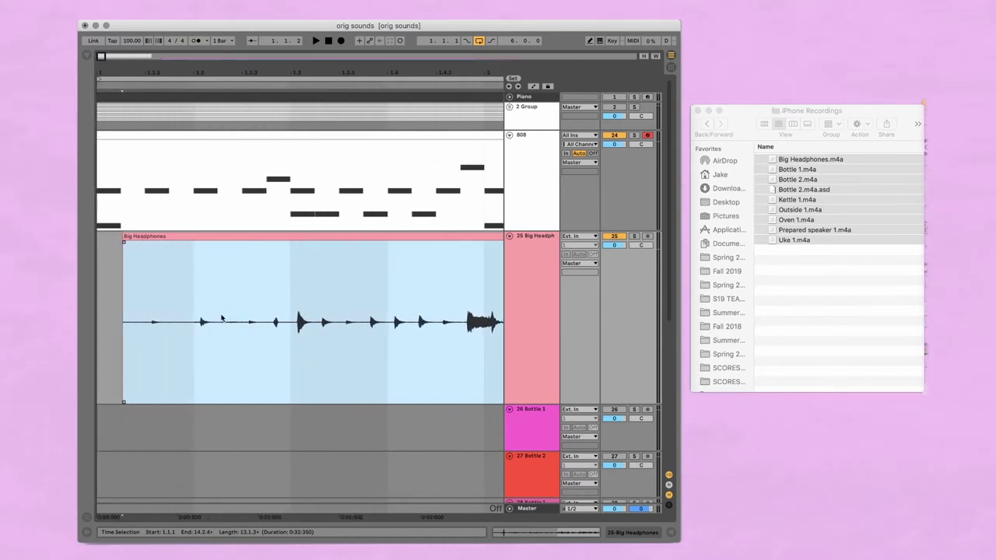
Shift the Big Headphones clip off the grid until its loud hit lines up with the 808 notes at 1.3
left_click_drag(124, 235, 145, 237)
scroll(297, 314, "up", 3)
scroll(297, 315, "up", 5)
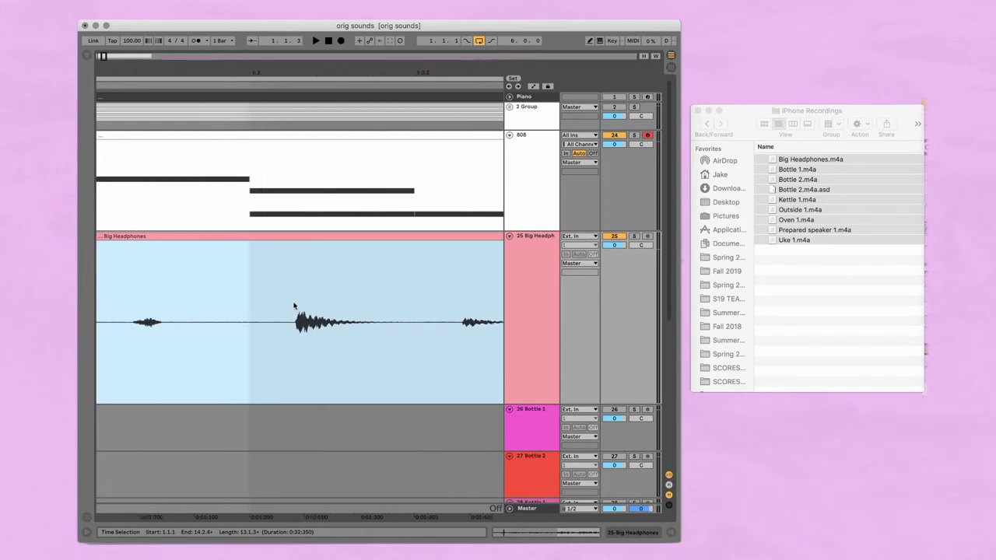
scroll(332, 237, "down", 1)
left_click_drag(332, 233, 270, 266)
scroll(225, 260, "up", 5)
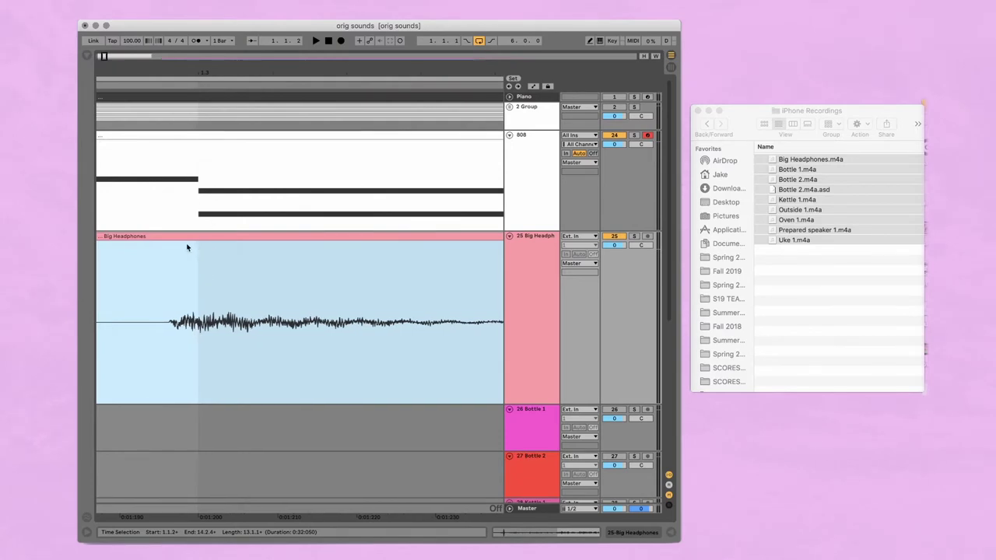
scroll(186, 246, "left", 3)
left_click_drag(207, 234, 240, 280)
scroll(261, 267, "up", 3)
left_click_drag(263, 236, 244, 263)
Extend the start of the aligned Big Headphones clip back to 1.1.1
scroll(243, 263, "up", 3)
scroll(243, 262, "down", 5)
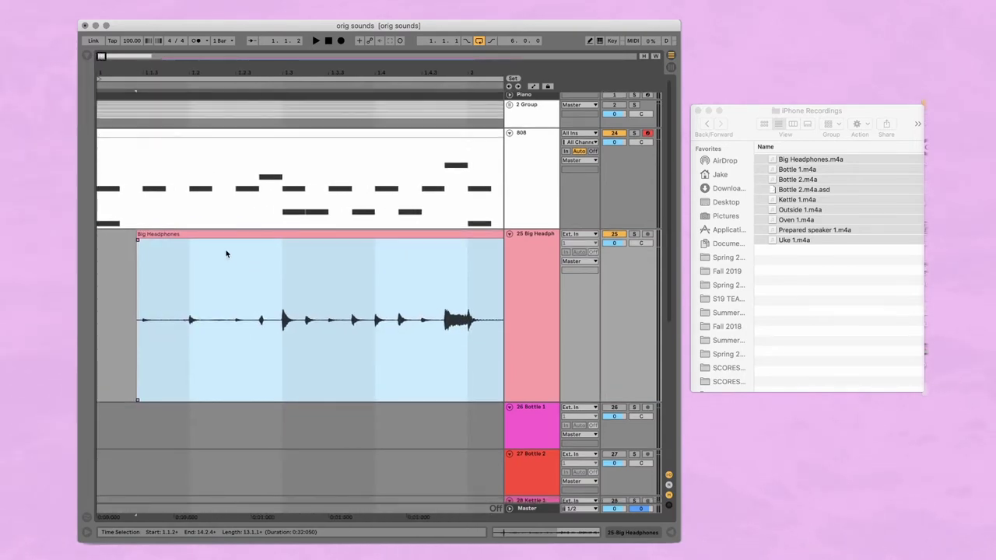
left_click_drag(137, 235, 96, 234)
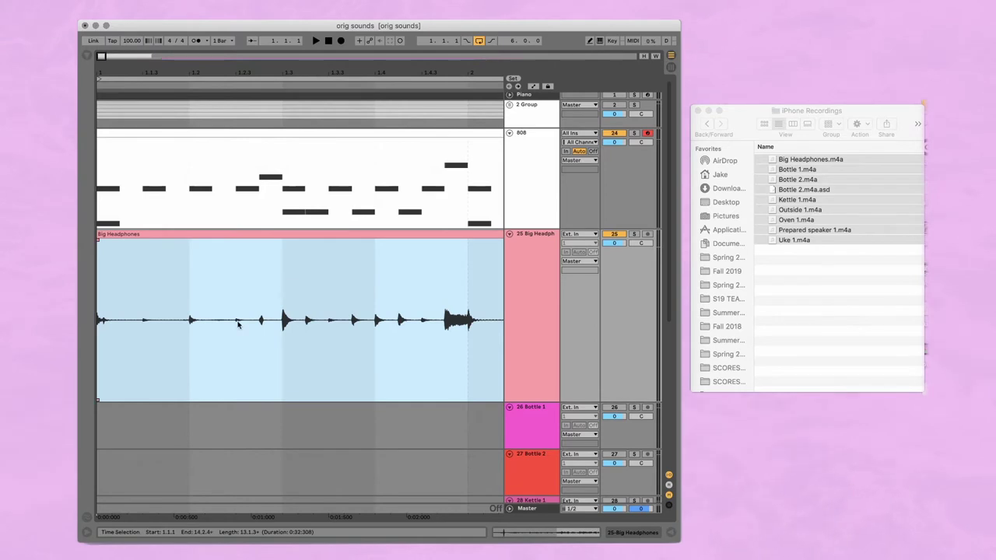
Play the Big Headphones clip with the 808 from 1.1.1, muting the 808 track partway and unmuting it for comparison
scroll(216, 318, "down", 3)
left_click(214, 308)
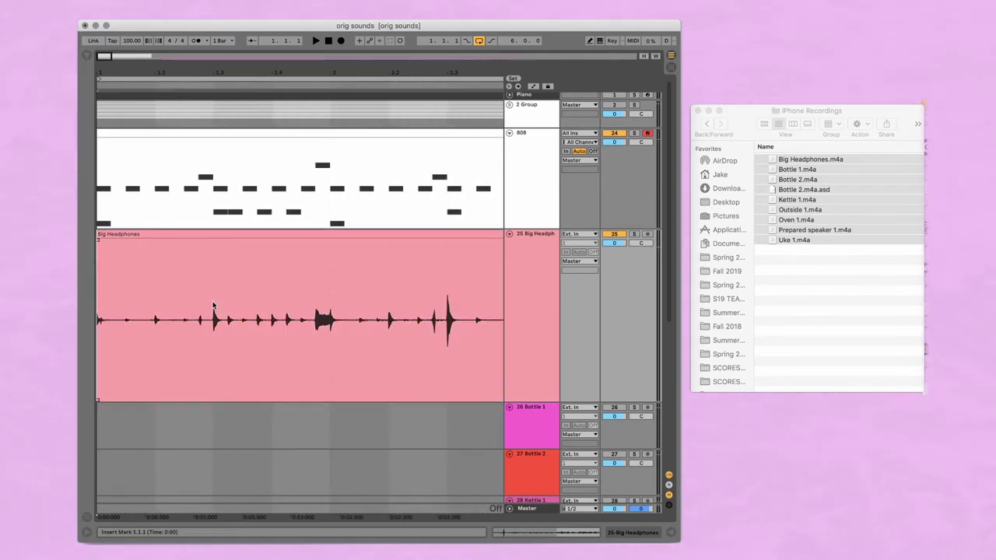
key("space")
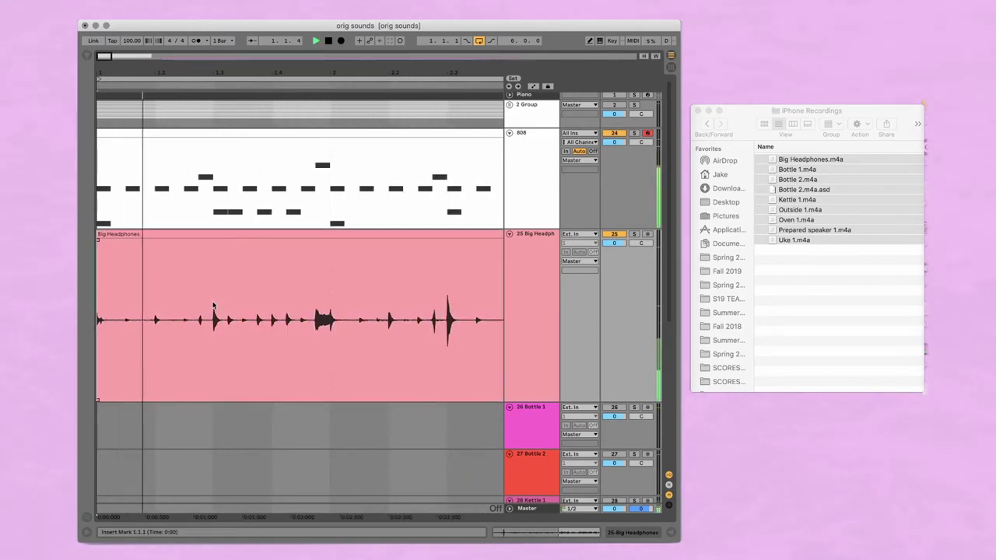
left_click(614, 134)
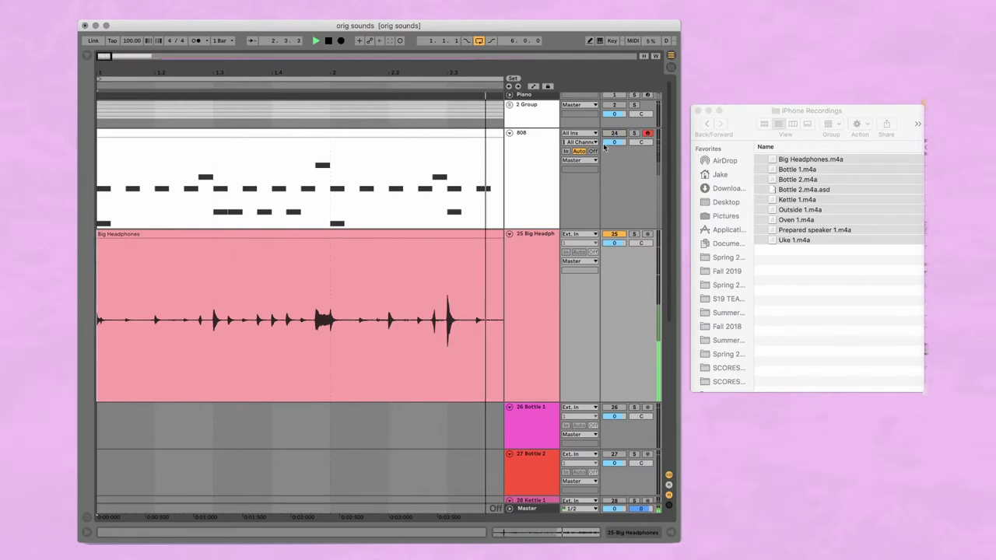
scroll(491, 217, "down", 3)
scroll(491, 218, "down", 3)
left_click(614, 99)
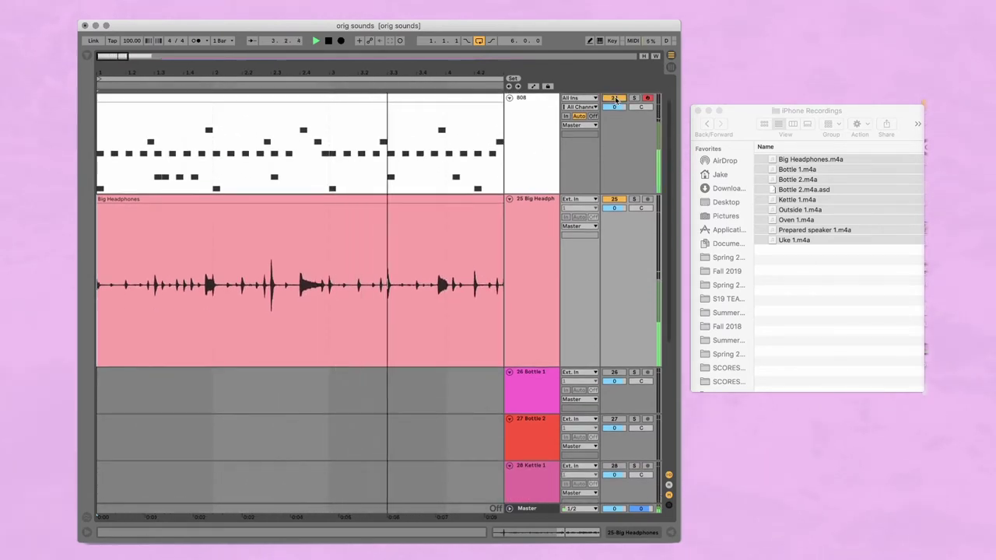
key("minus")
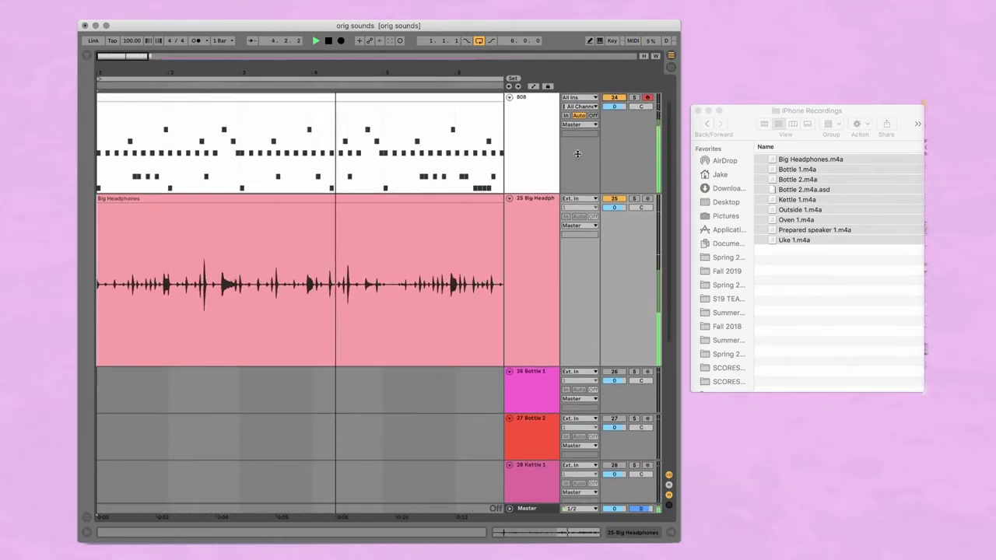
key("space")
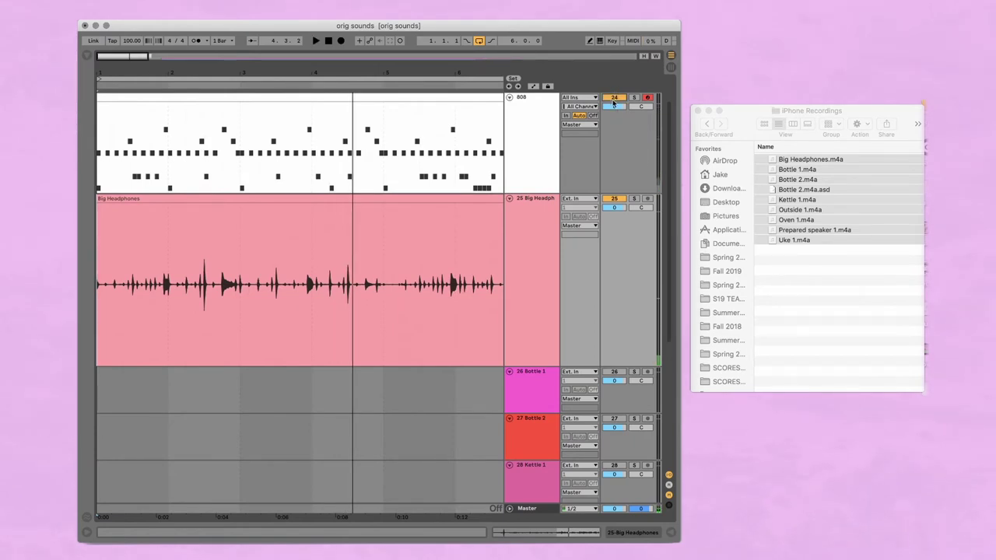
Turn off the loop and play the Big Headphones clip from bar 6 past the end of the 808 clip
left_click(614, 99)
key("minus")
key("minus")
scroll(312, 300, "up", 1)
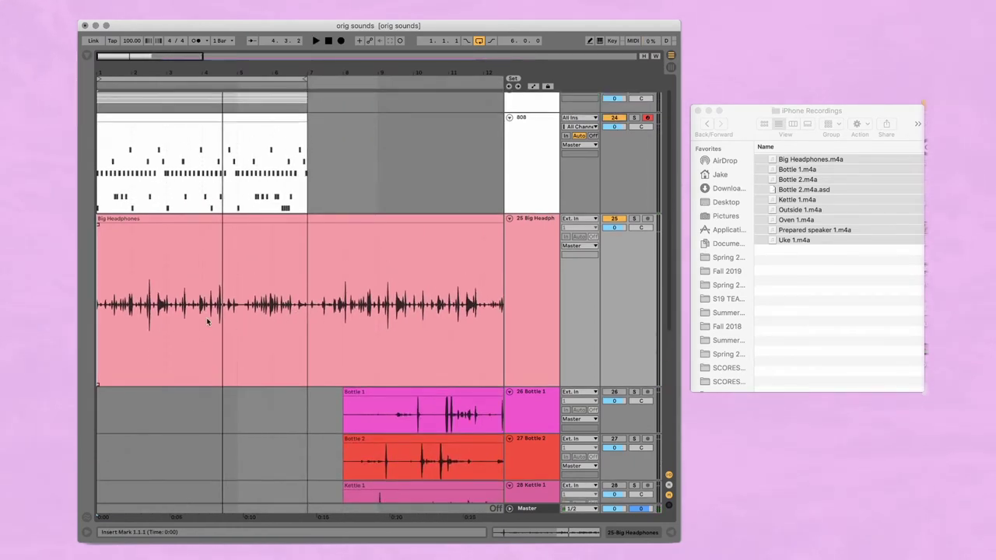
key("plus")
scroll(288, 342, "up", 1)
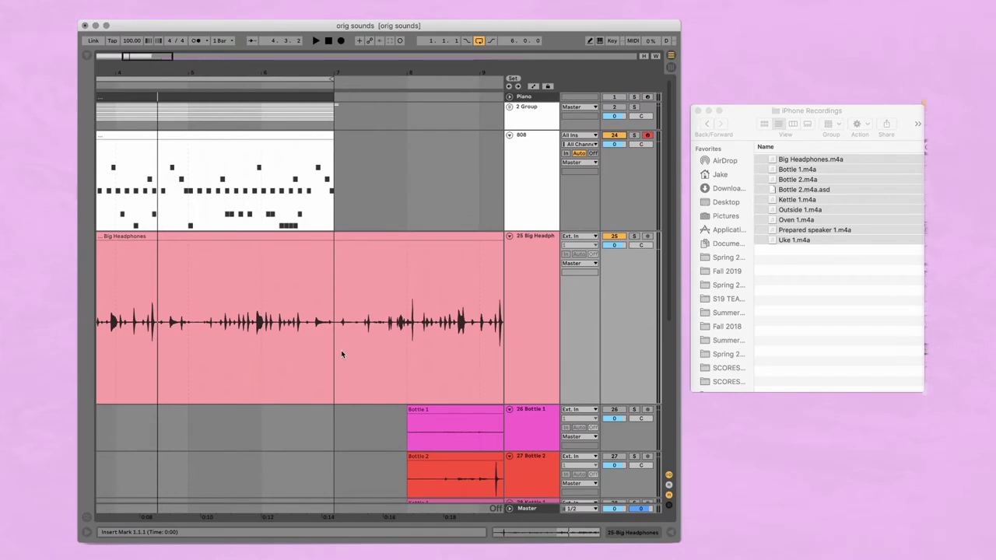
key("plus")
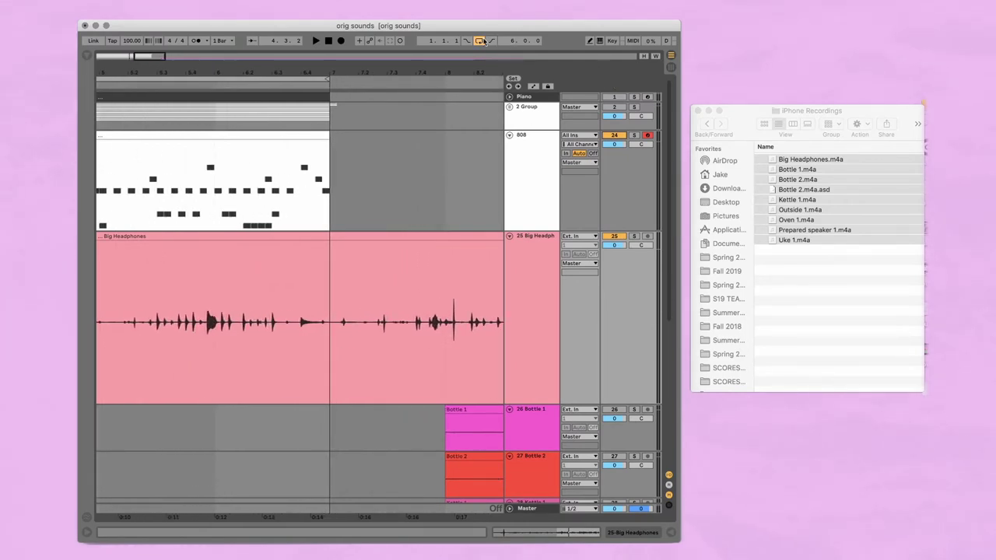
left_click(271, 366)
key("space")
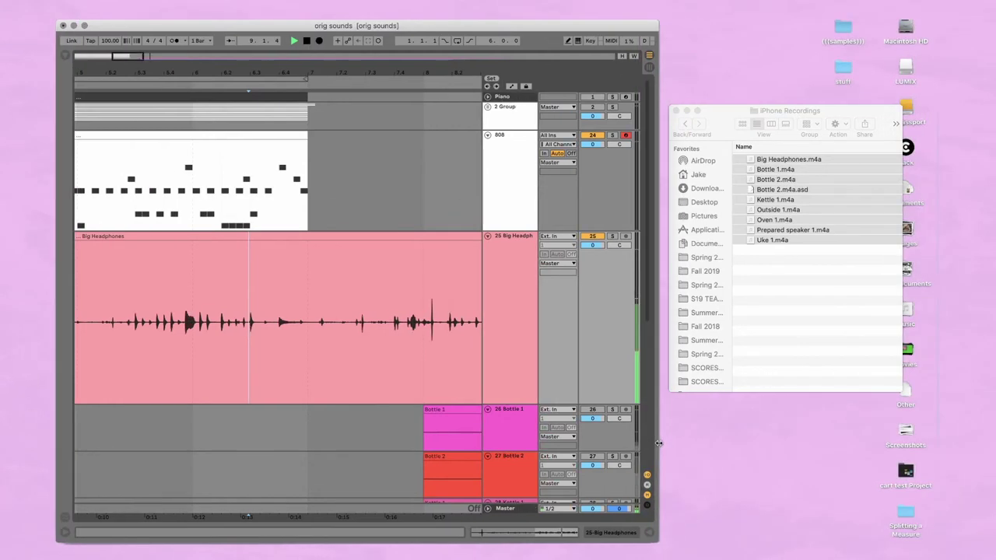
Widen the arrangement window and audition the Big Headphones clip around 7.4 to locate the start of the second take
left_click_drag(658, 443, 938, 443)
left_click(393, 357)
key("space")
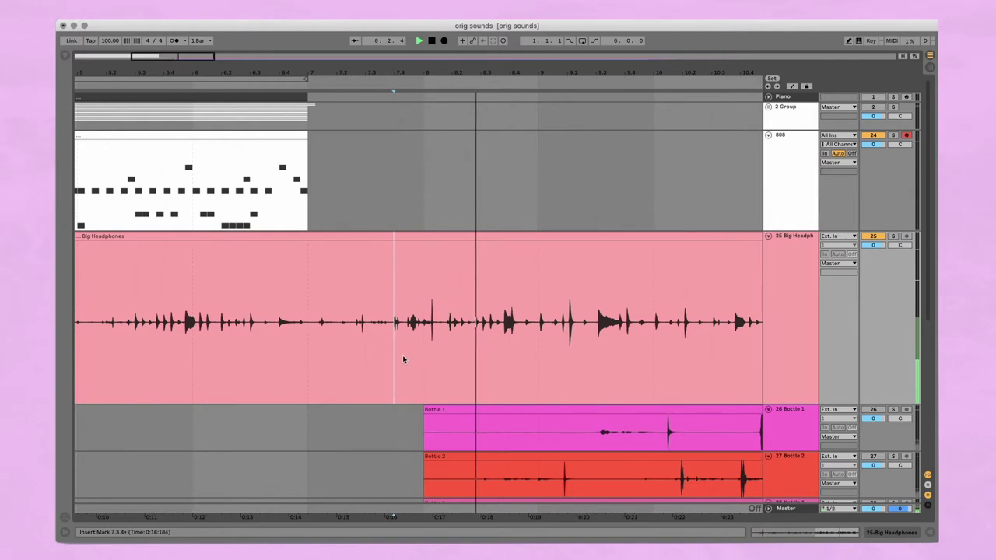
key("space")
left_click(402, 357)
key("space")
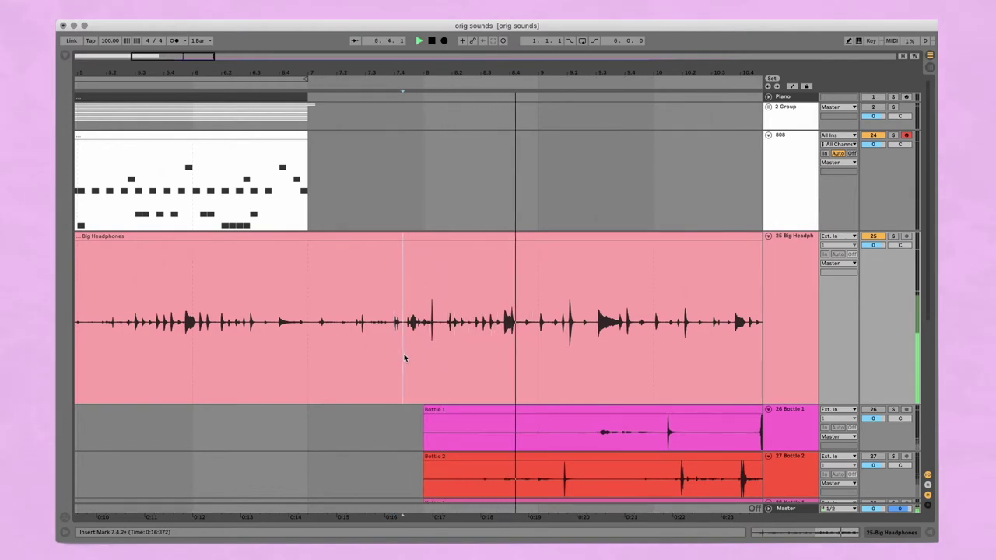
key("space")
Split the Big Headphones clip at about 7.3.4, just before the second take's first hit
key("plus")
left_click(367, 348)
key("space")
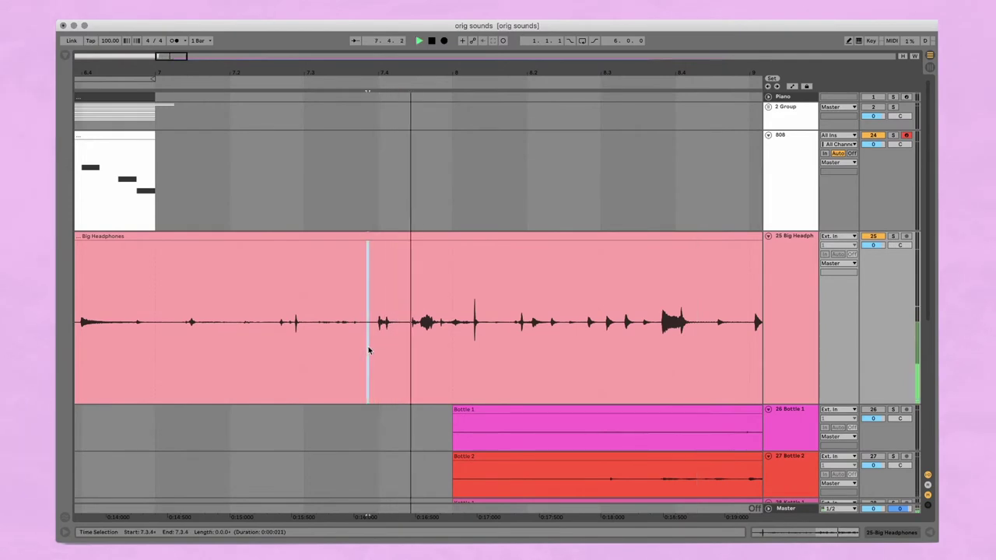
key("space")
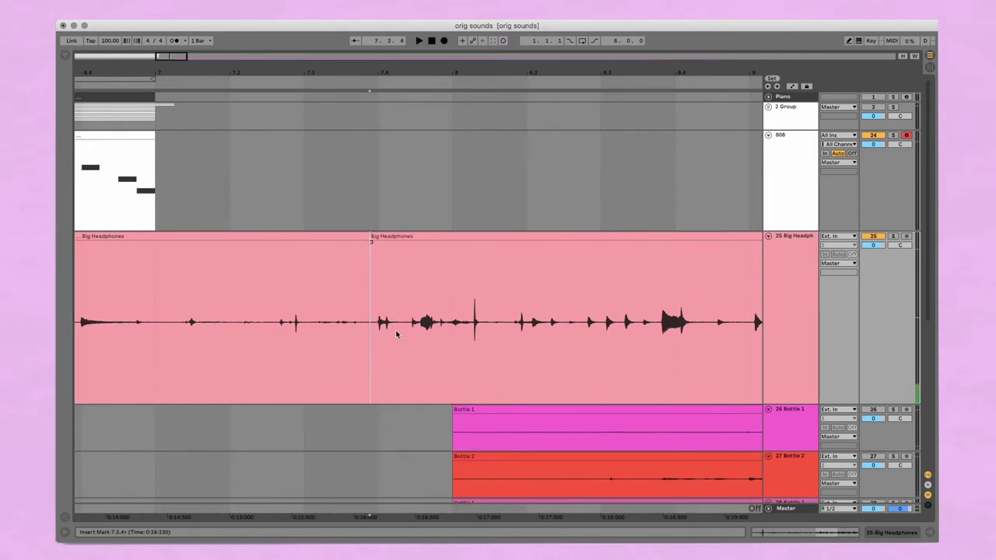
Insert a new audio track directly below the Big Headphones track
scroll(398, 336, "down", 10)
scroll(366, 352, "down", 2)
scroll(295, 342, "up", 6)
scroll(283, 341, "down", 4)
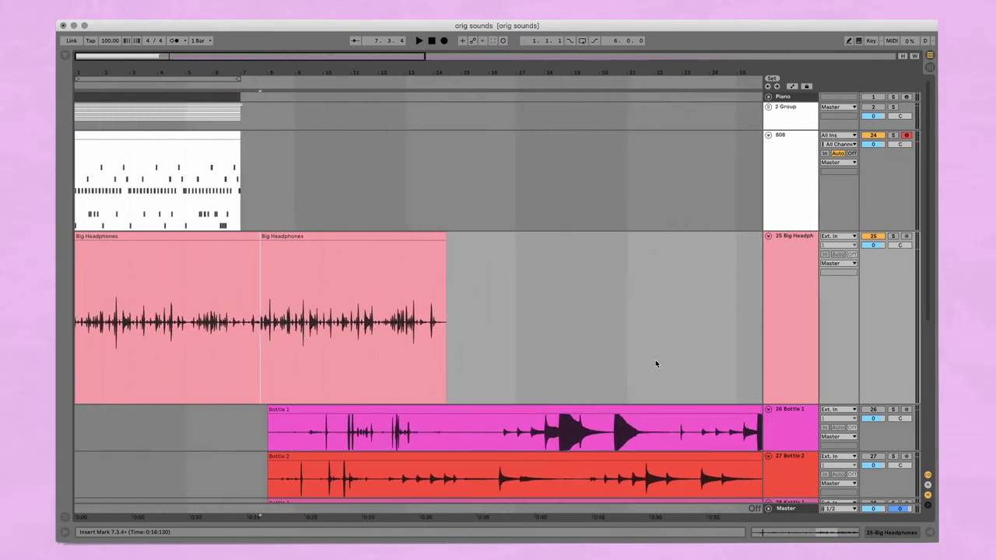
left_click(779, 277)
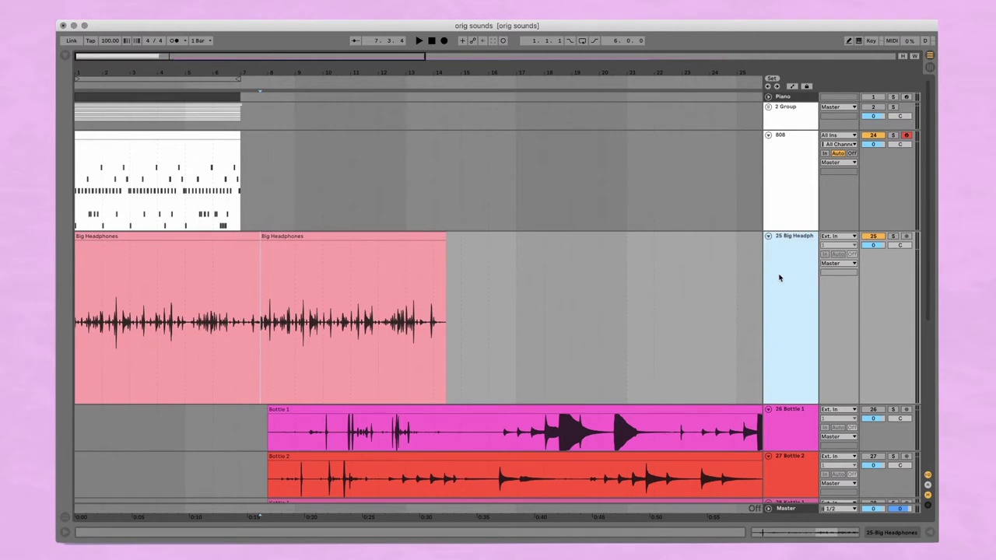
key("super+t")
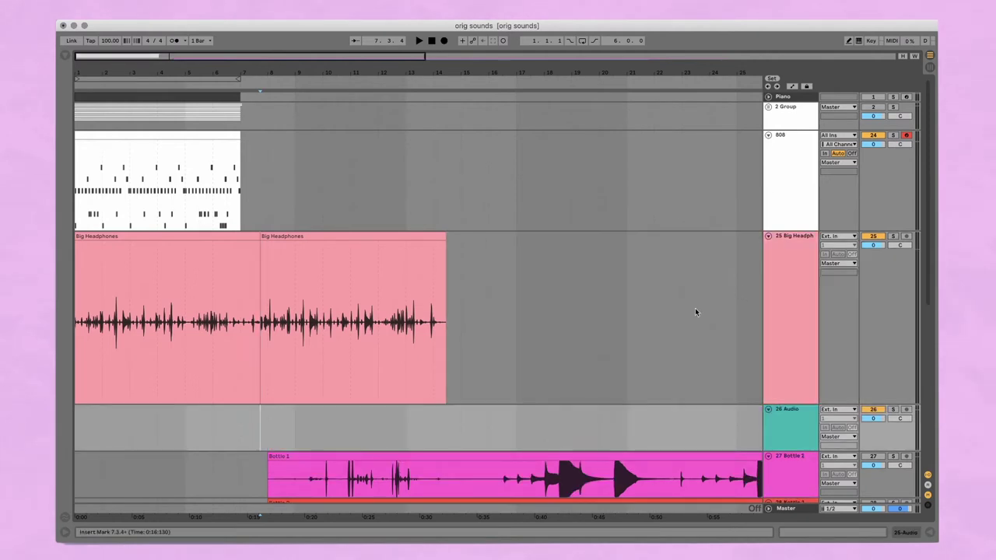
Move the second Big Headphones clip onto the new audio track so it starts at 1.1.1
left_click_drag(306, 270, 127, 413)
key("plus")
key("plus")
scroll(151, 407, "up", 5)
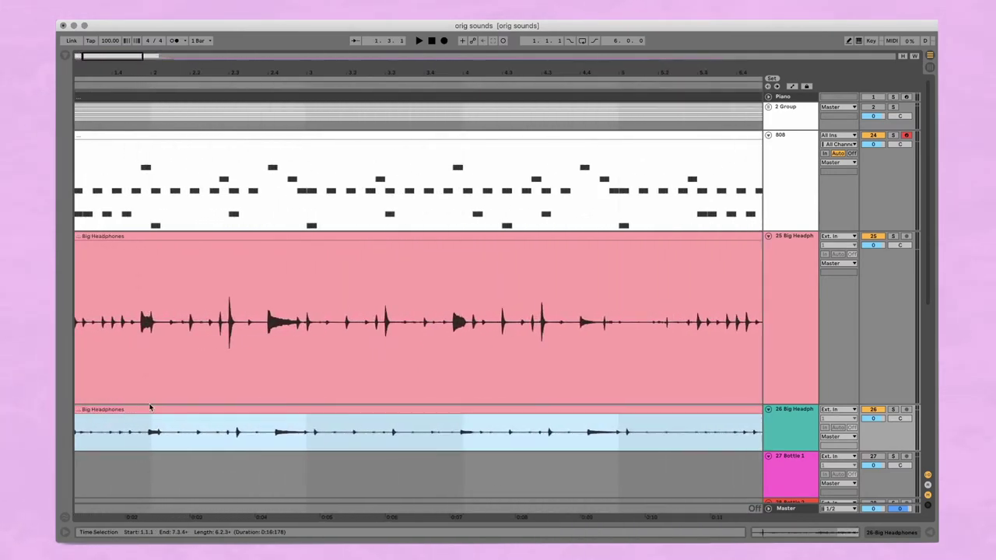
scroll(167, 427, "up", 3)
Give both Big Headphones tracks the same enlarged height so their waveforms can be compared
left_click_drag(904, 401, 901, 346)
left_click(807, 305, "shift")
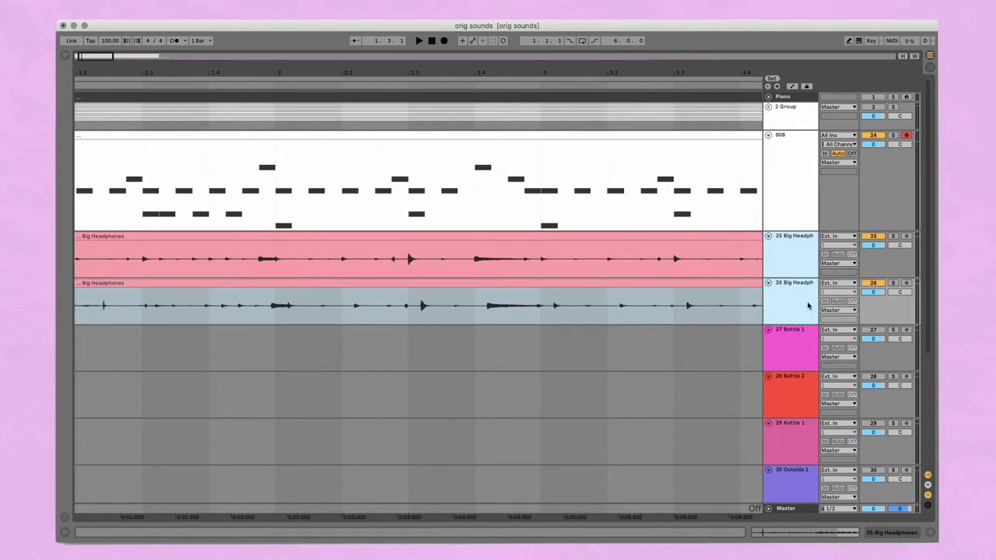
key("z")
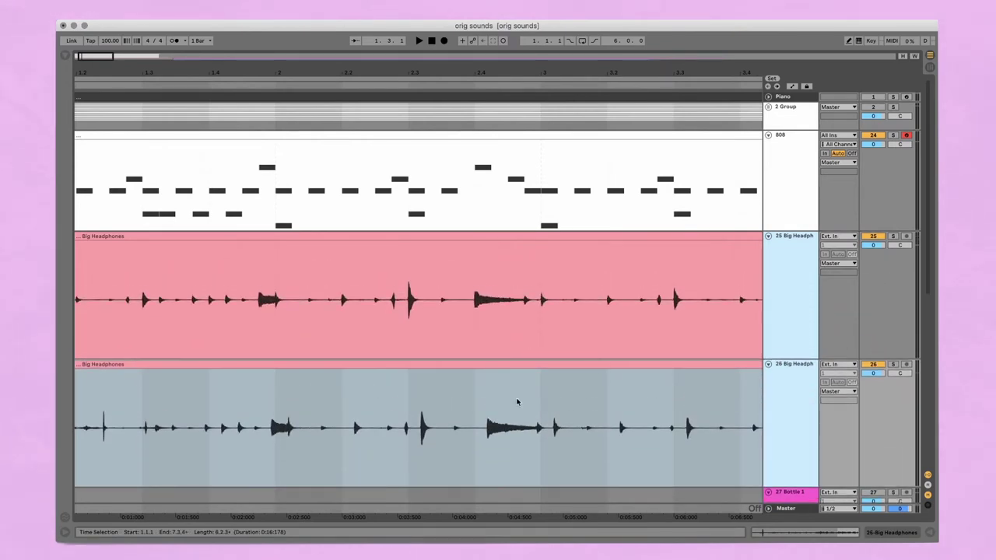
scroll(393, 394, "up", 2)
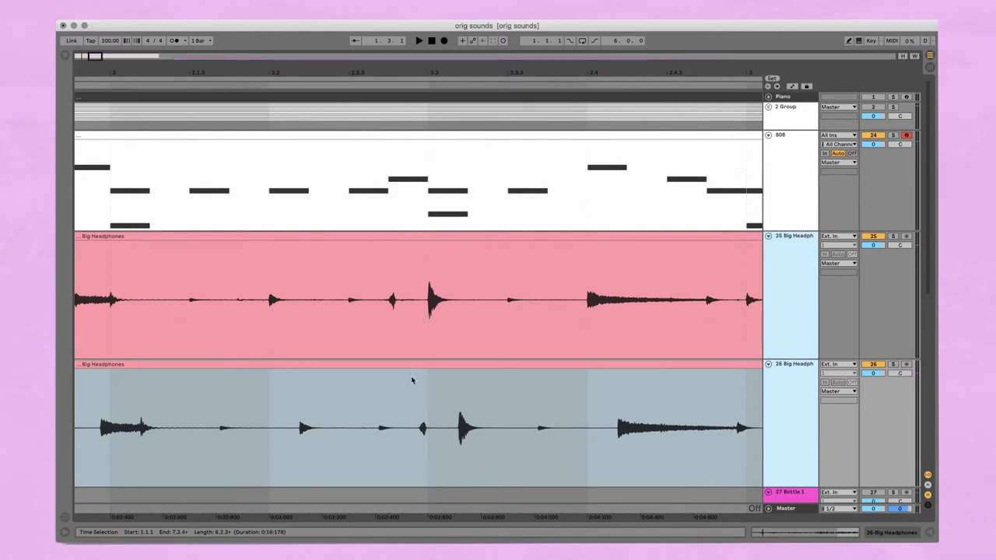
Trim the start of the track 26 Big Headphones clip to about 1.2.4 and shift it until its loud hit lines up with beat 2.3
key("x")
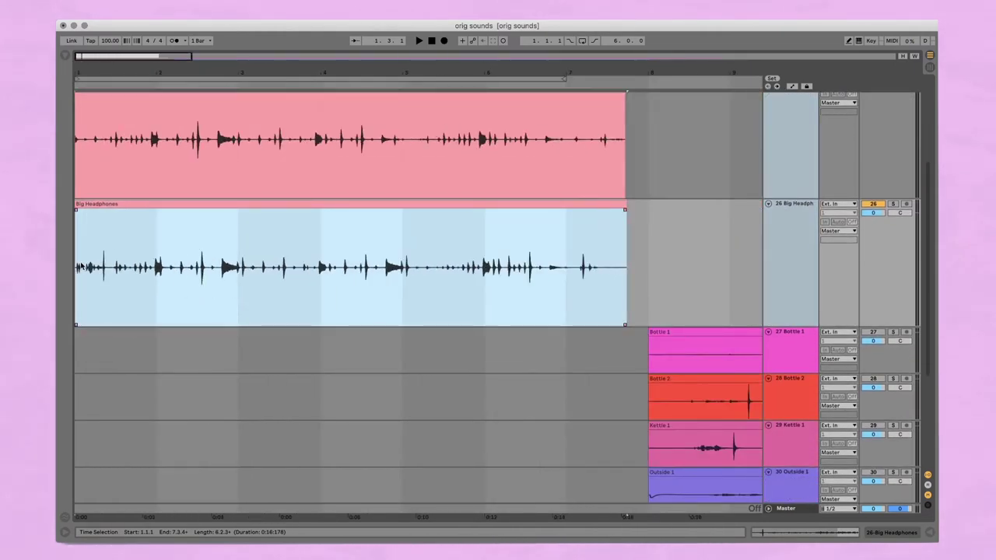
key("z")
scroll(148, 237, "up", 5)
scroll(586, 236, "up", 1)
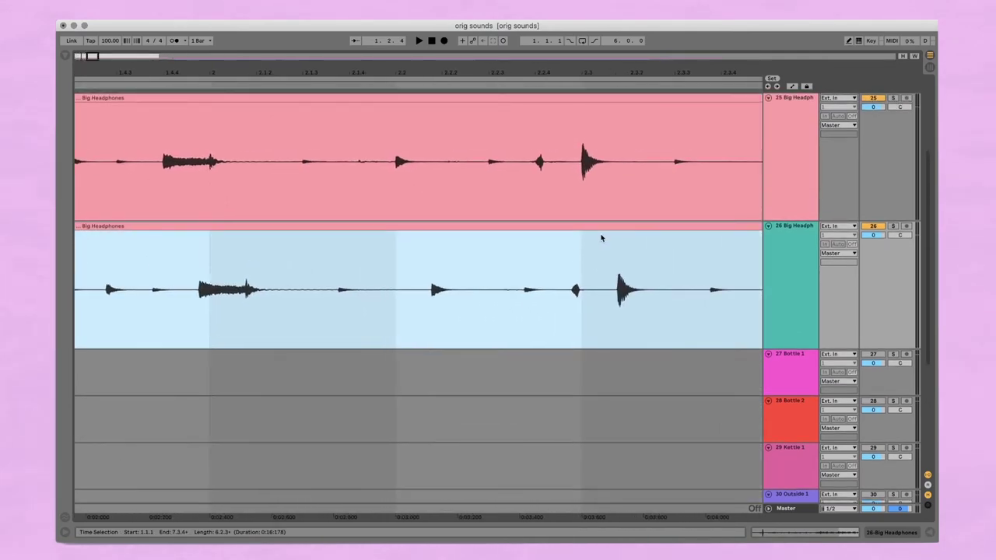
scroll(601, 238, "up", 3)
scroll(577, 239, "up", 5)
left_click_drag(566, 253, 519, 258)
scroll(519, 260, "up", 3)
scroll(518, 260, "up", 3)
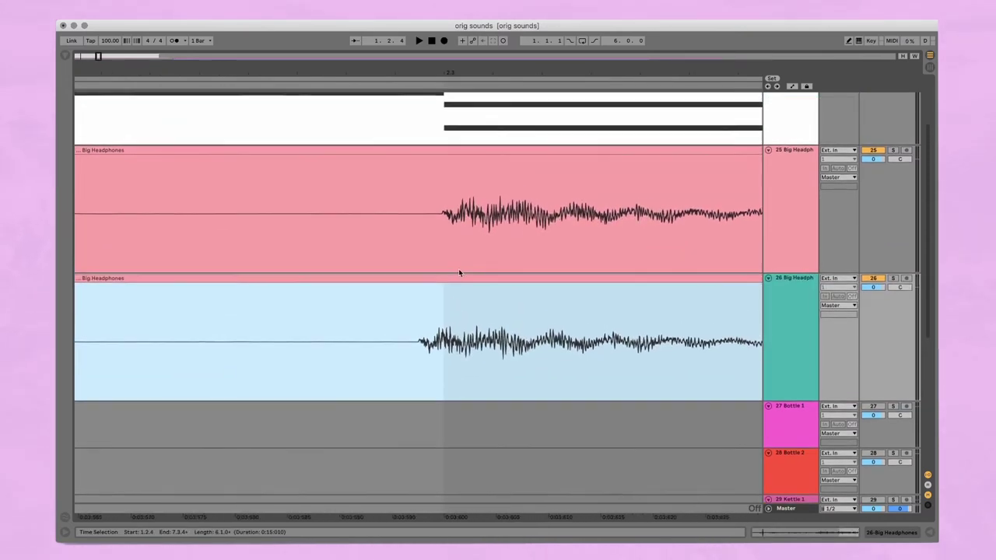
left_click_drag(451, 280, 474, 284)
Extend the start of the track 26 Big Headphones clip back to 1.1.1
scroll(469, 280, "down", 10)
scroll(469, 279, "down", 8)
scroll(96, 274, "up", 2)
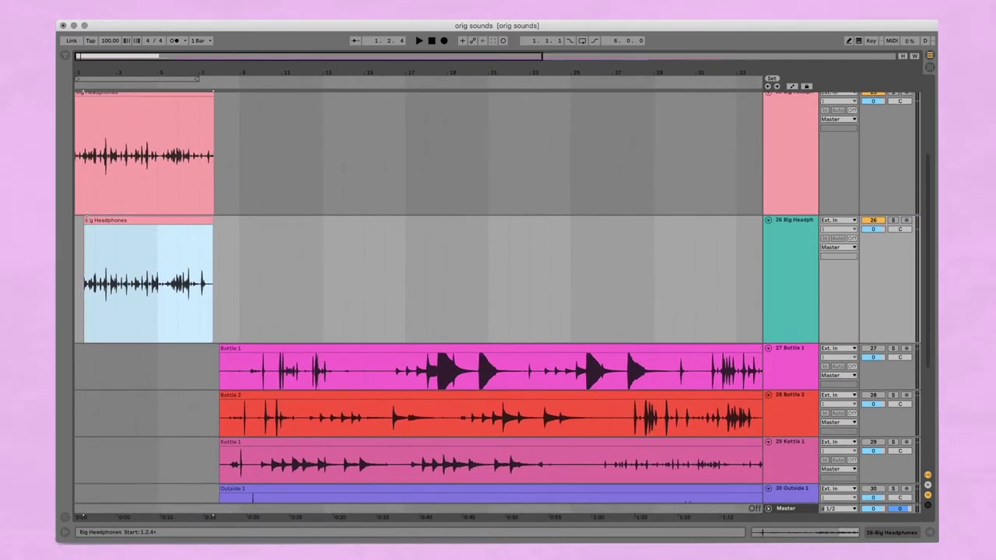
left_click_drag(87, 219, 75, 220)
Compare the two aligned Big Headphones clips with each other and with the 808 pattern above them
scroll(118, 249, "up", 3)
scroll(140, 253, "up", 1)
scroll(140, 253, "up", 1)
left_click(793, 227)
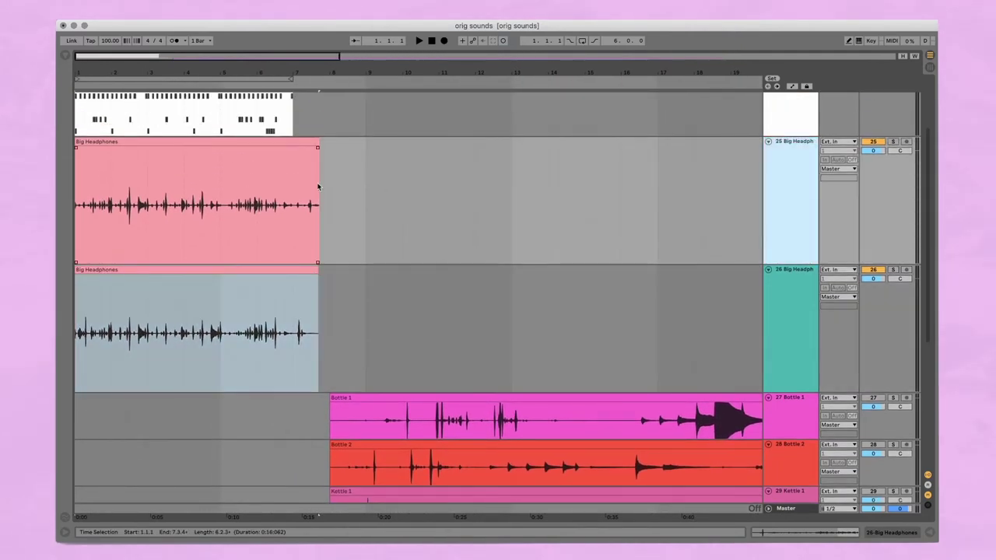
left_click(272, 142)
left_click(270, 269)
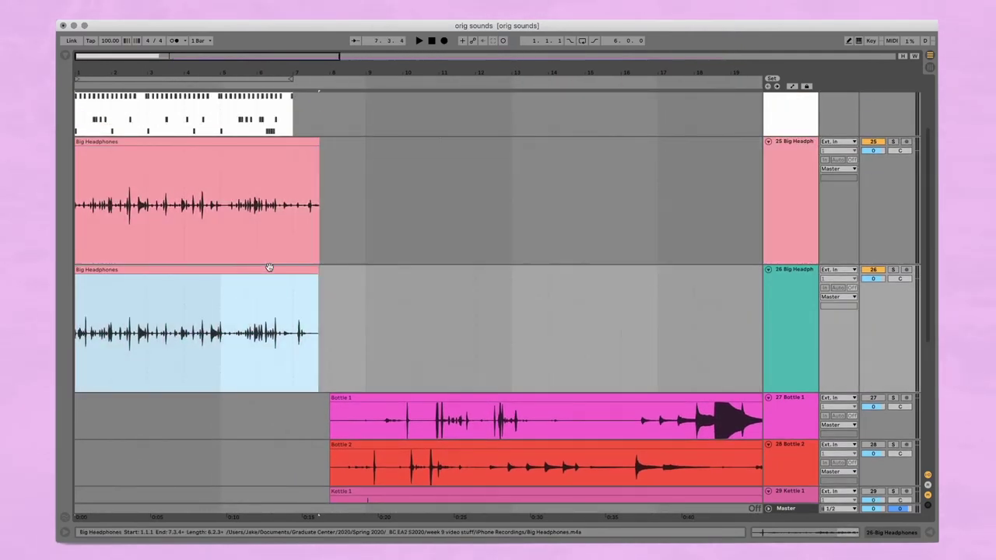
scroll(369, 250, "up", 2)
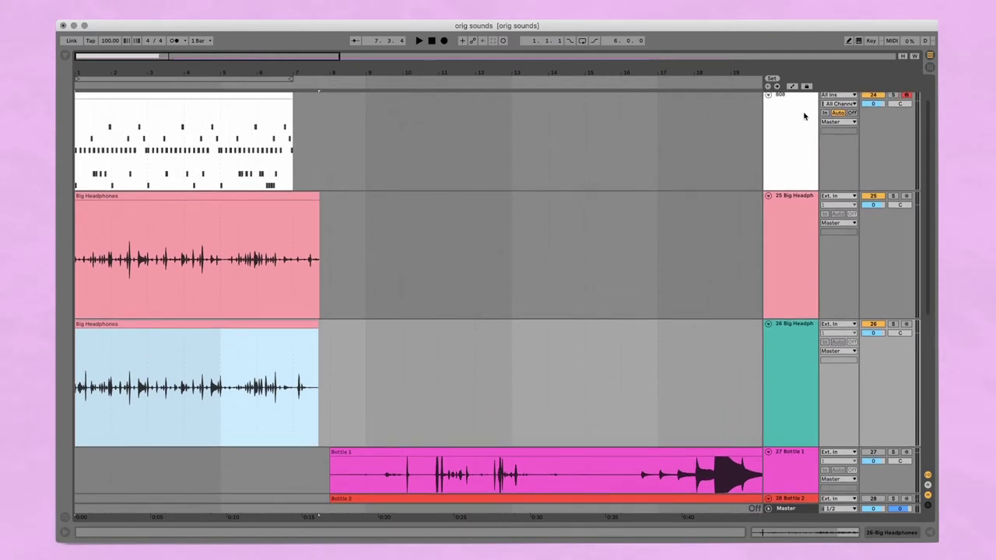
scroll(760, 127, "up", 1)
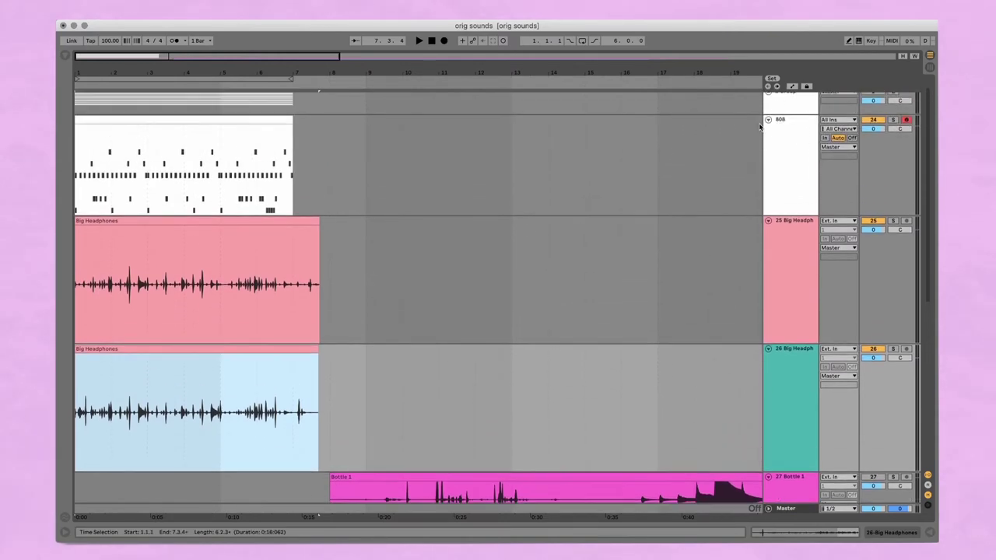
Pan the first Big Headphones track to 31L and the second one to 34R
left_click(880, 123)
scroll(880, 126, "down", 1)
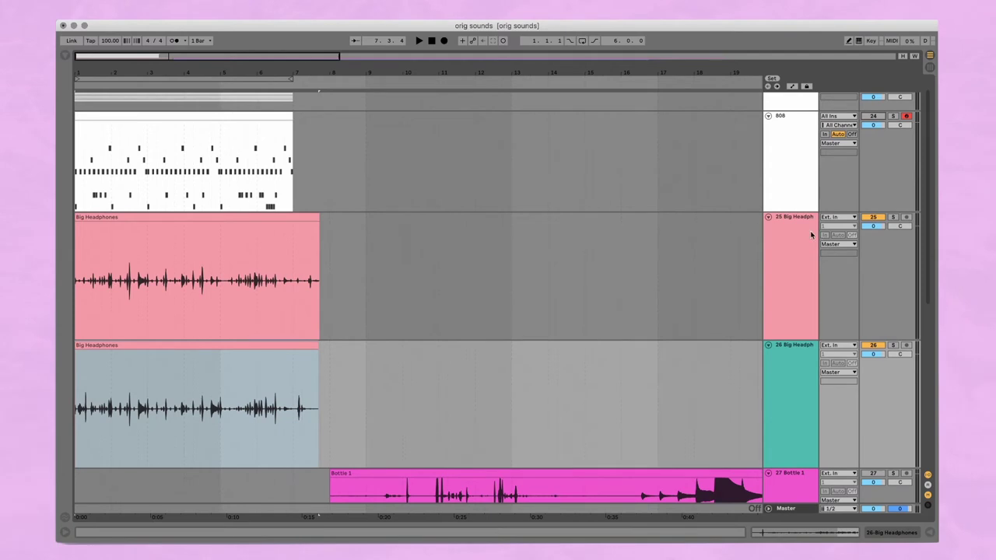
left_click(786, 231)
left_click(901, 227)
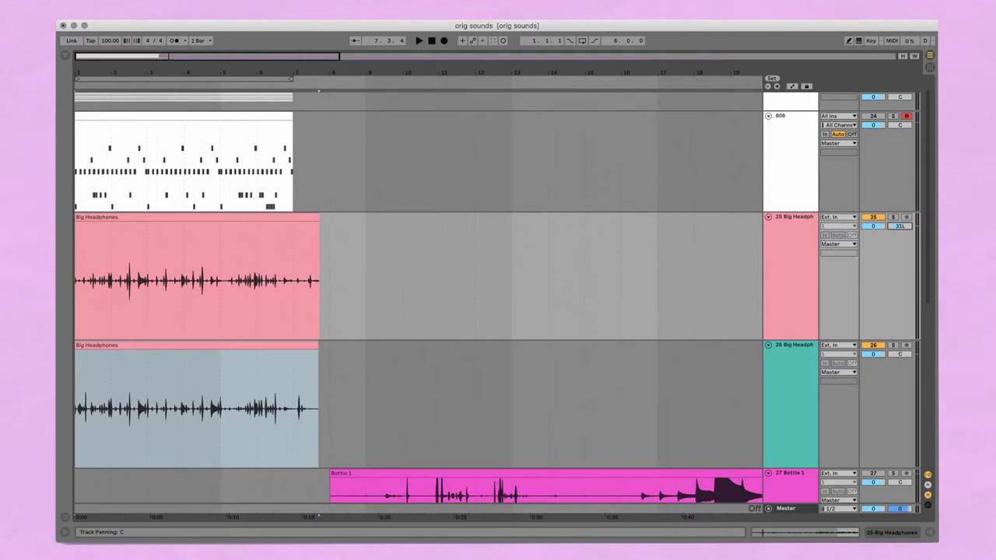
left_click_drag(899, 354, 899, 350)
Play the panned Big Headphones takes with the 808 beat from the start and inspect their waveforms
key("Home")
key("space")
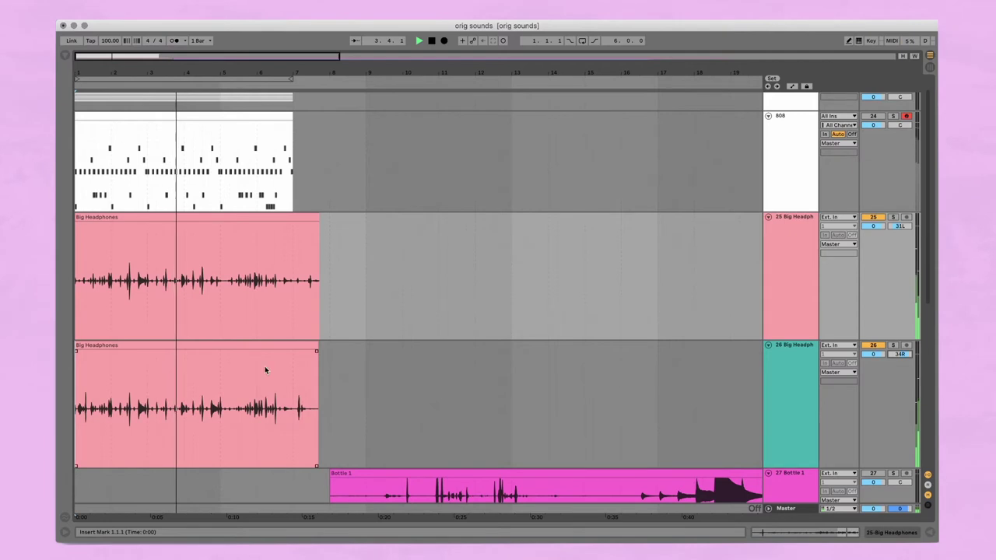
scroll(244, 363, "up", 5)
scroll(232, 362, "left", 4)
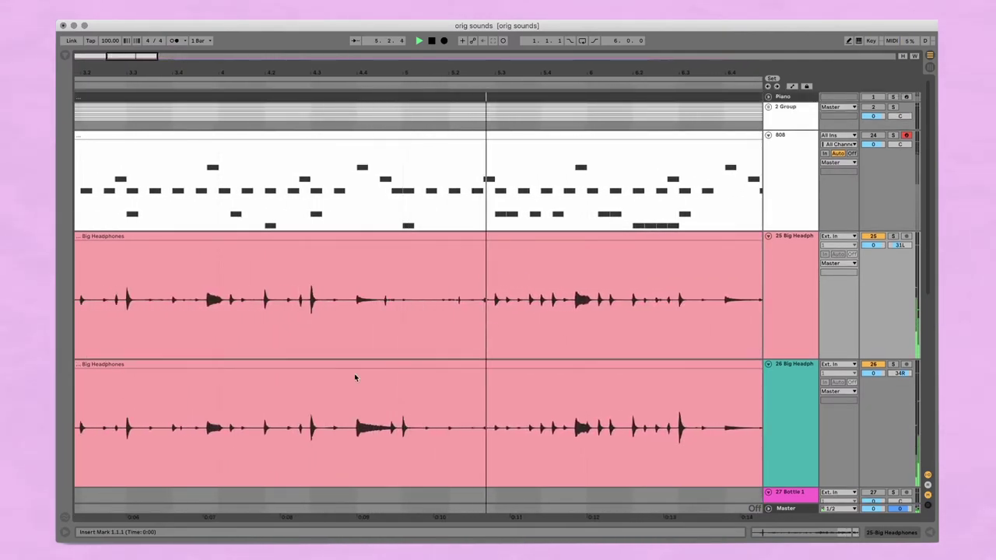
key("space")
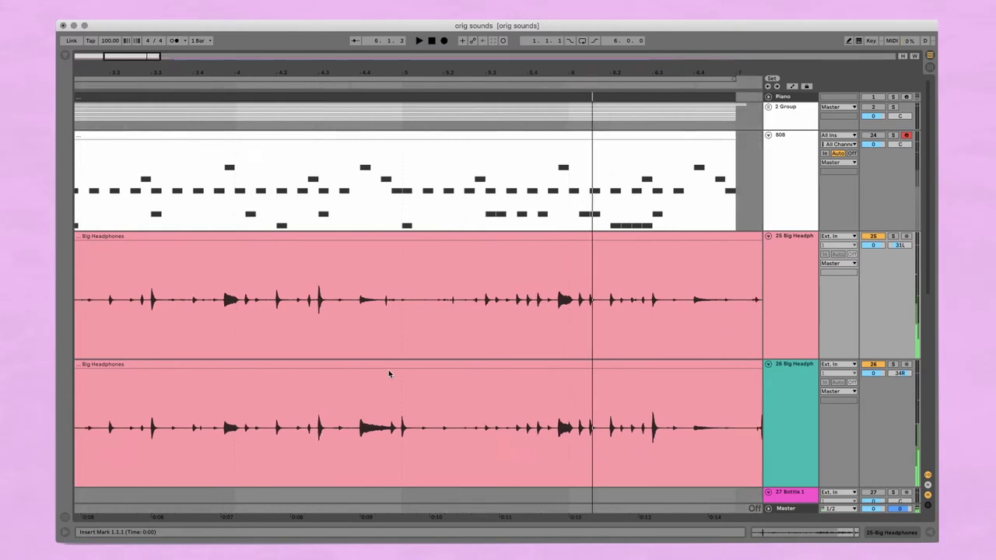
scroll(388, 374, "down", 6)
scroll(246, 291, "up", 6)
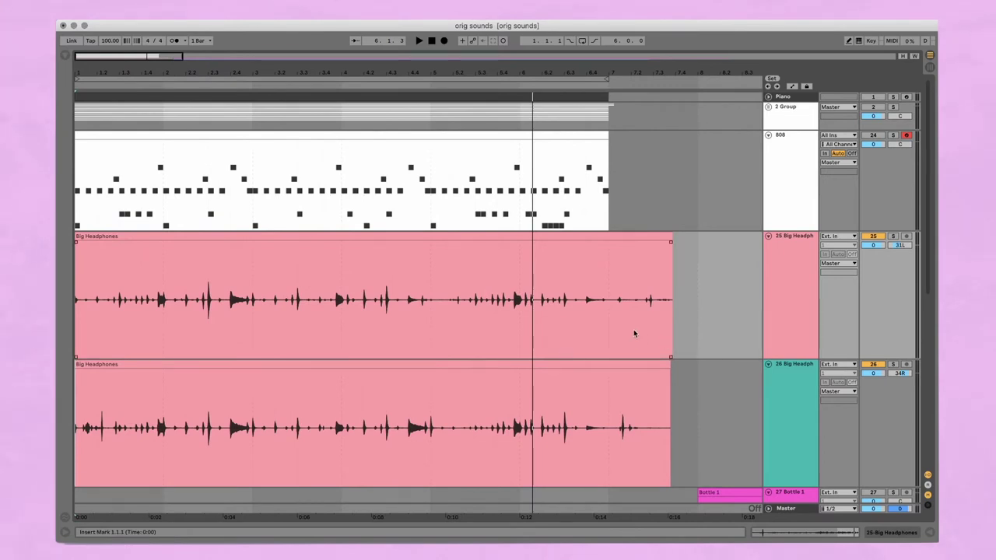
Group the two Big Headphones tracks and name the group Big Headphones
scroll(633, 329, "down", 5)
left_click(774, 268)
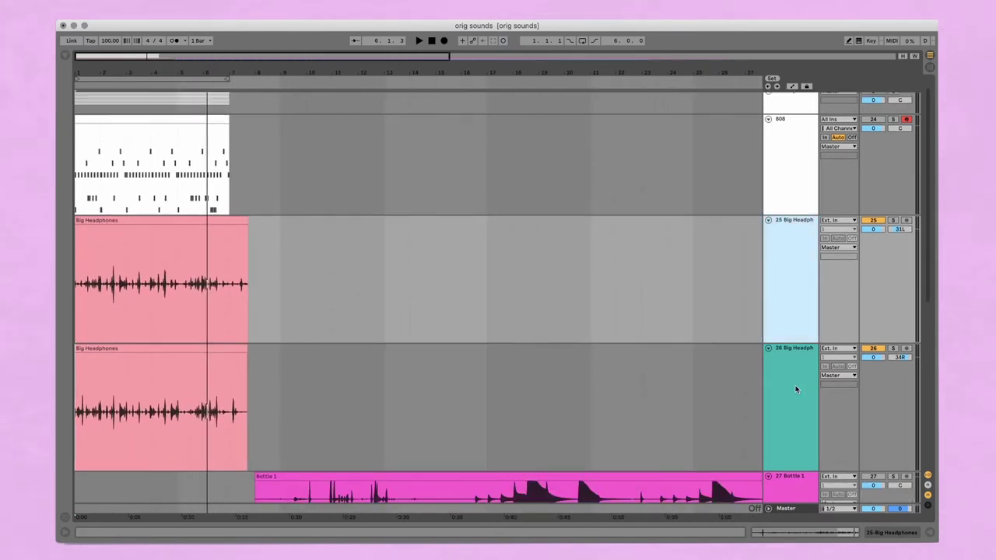
left_click(791, 387)
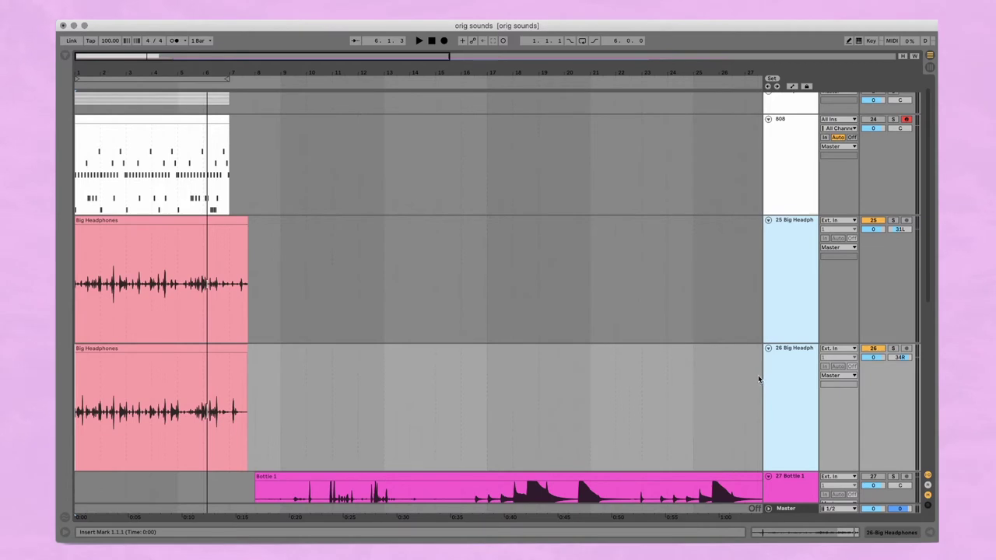
key("super+g")
left_click_drag(873, 249, 879, 243)
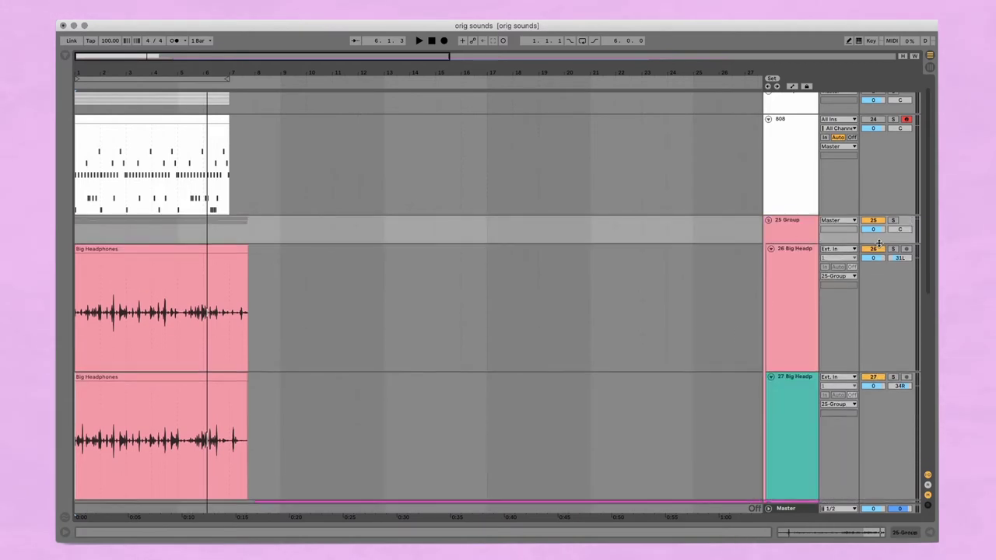
left_click(806, 235)
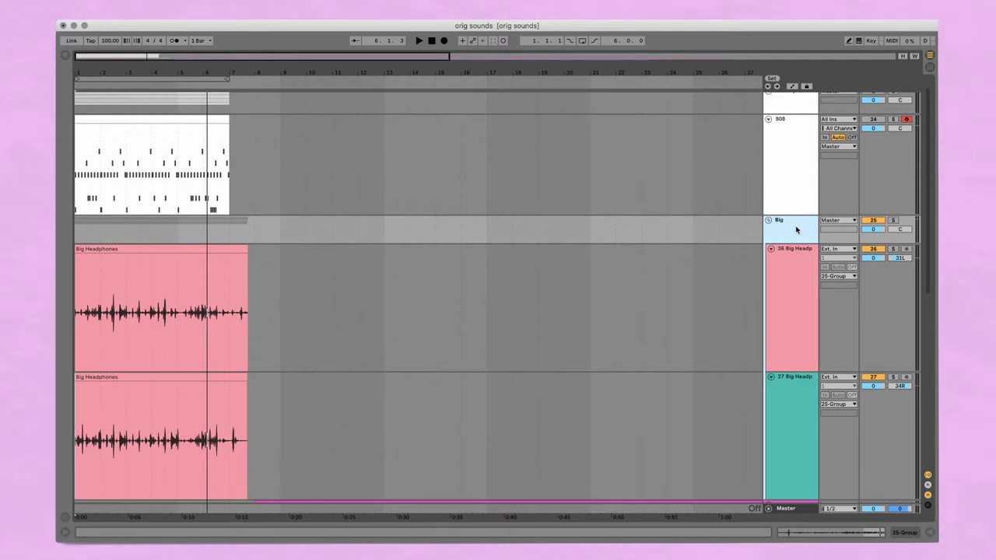
key("Return")
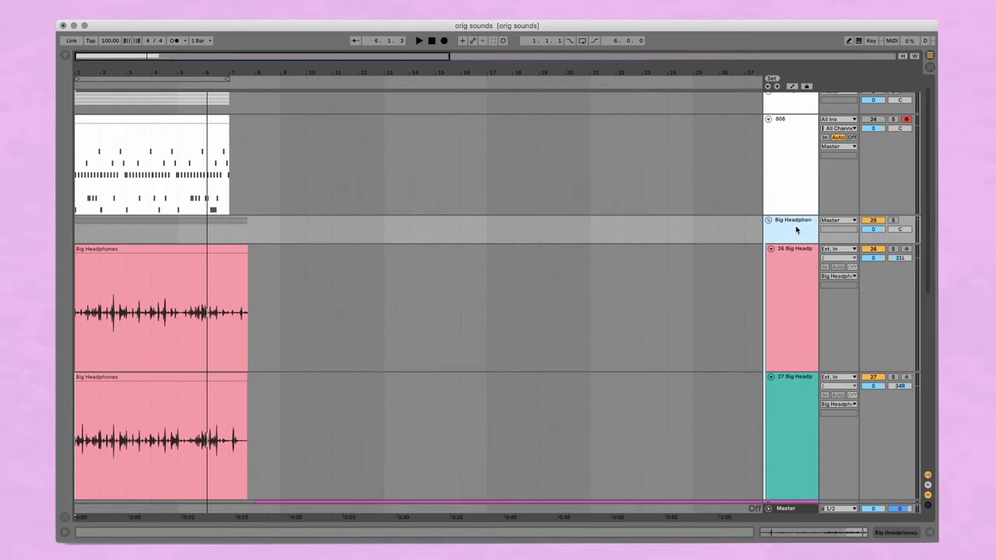
Reduce the height of both tracks inside the Big Headphones group together
left_click(789, 323)
left_click(801, 415, "shift")
scroll(884, 321, "down", 5)
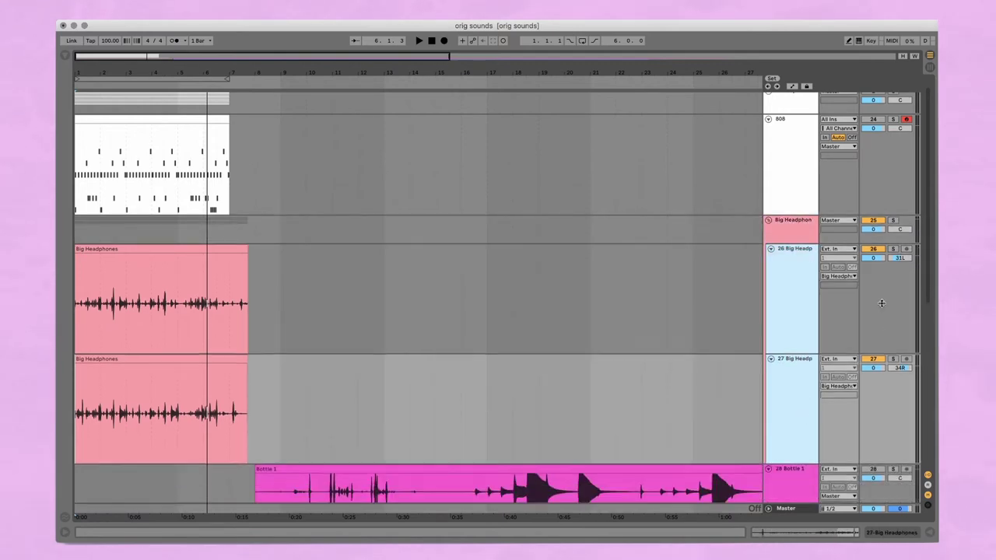
key("minus")
key("minus")
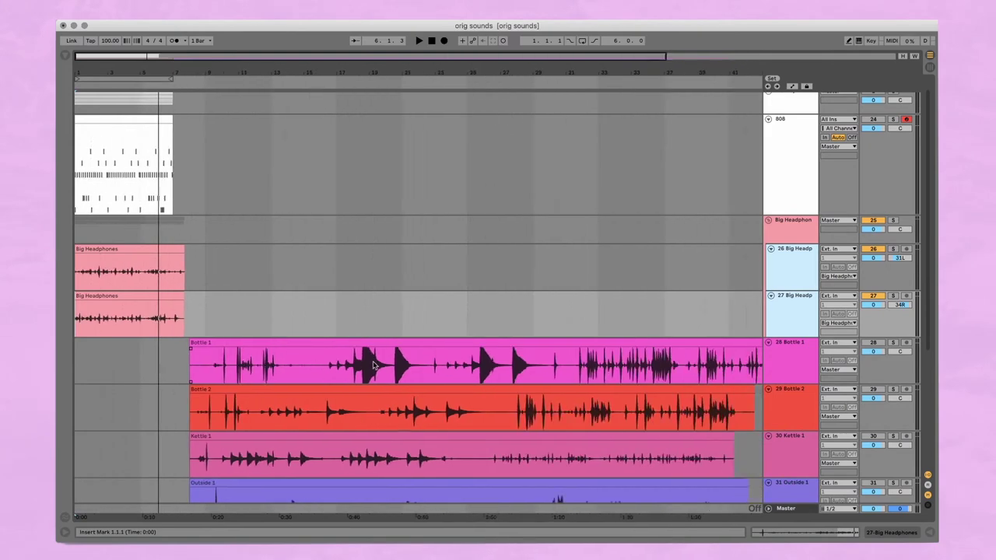
Review the remaining Bottle, Kettle, Outside, Oven, Prepared speaker and Uke recordings below the Big Headphones group
scroll(195, 363, "down", 1)
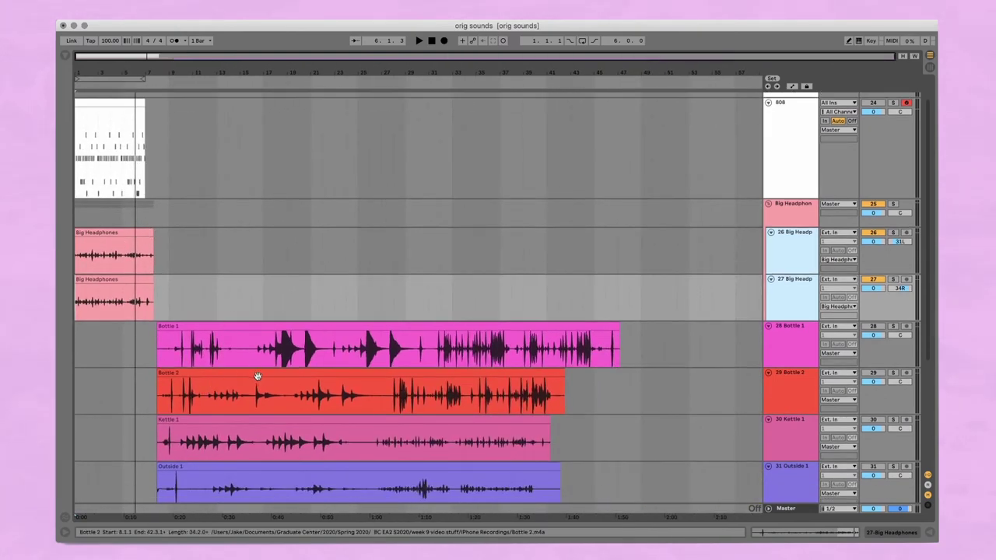
scroll(479, 323, "down", 5)
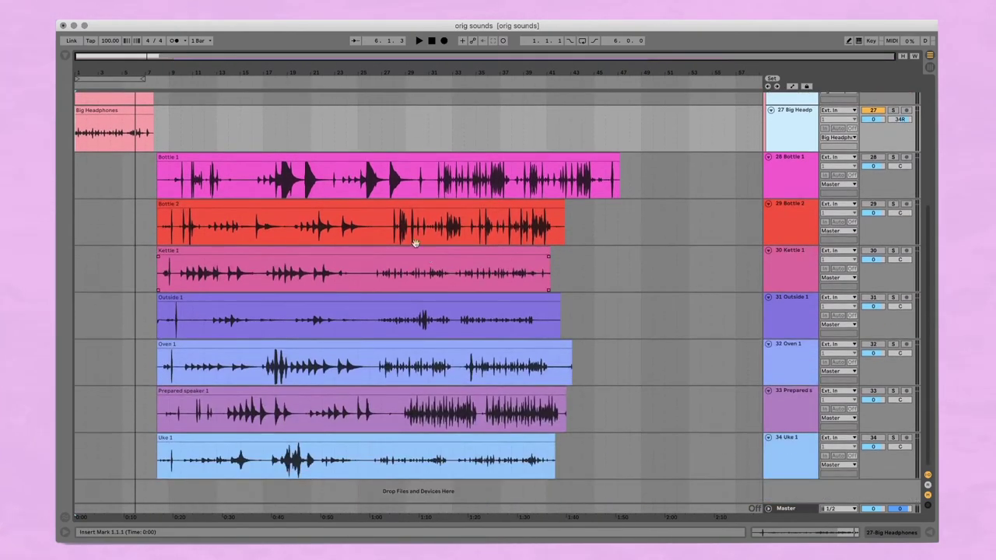
left_click(259, 158)
left_click(264, 205)
key("Down")
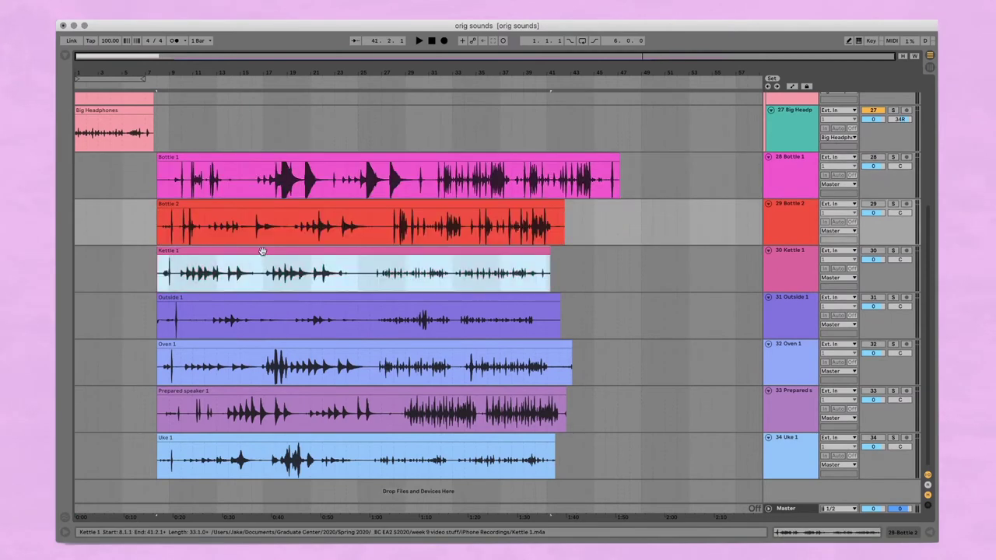
key("Down")
key("Down")
left_click(432, 185)
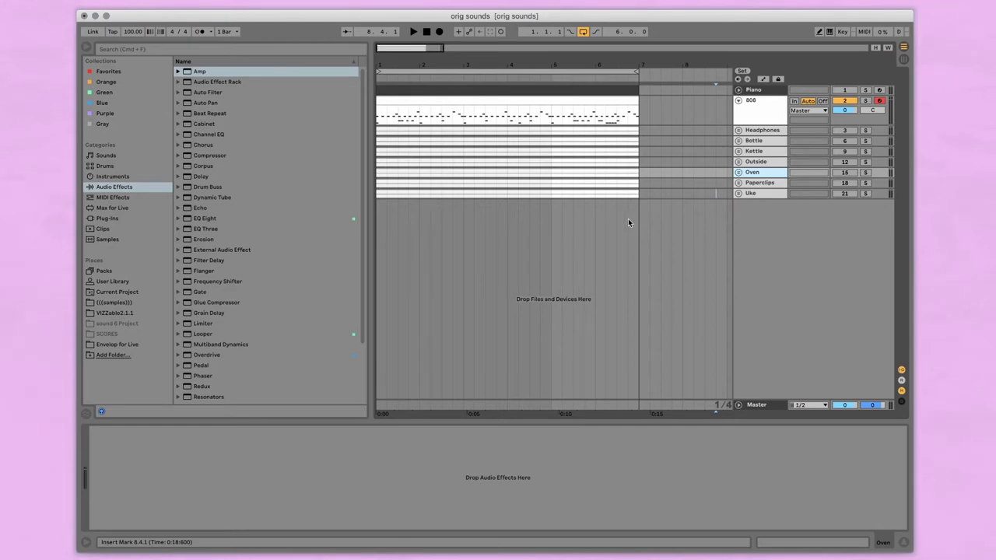
Activate the Oven group, unfold it and its two Oven 1 tracks, and listen to them with the 808 beat
left_click(847, 174)
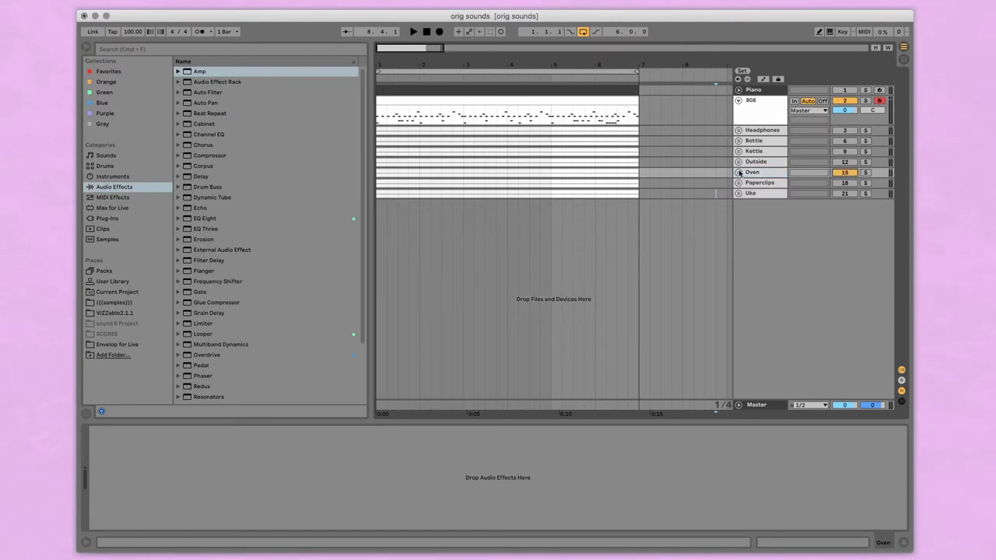
left_click(739, 172)
left_click(741, 192)
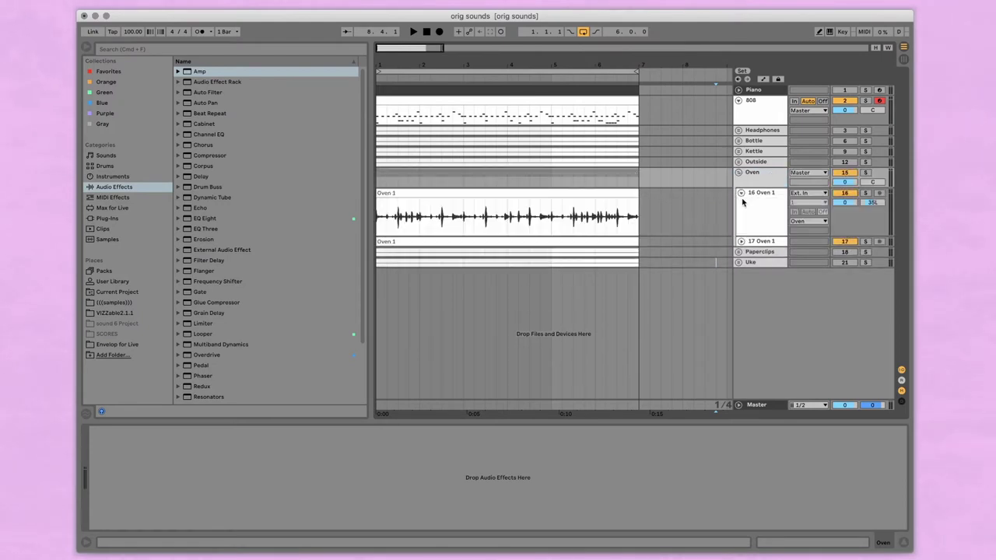
left_click(741, 241)
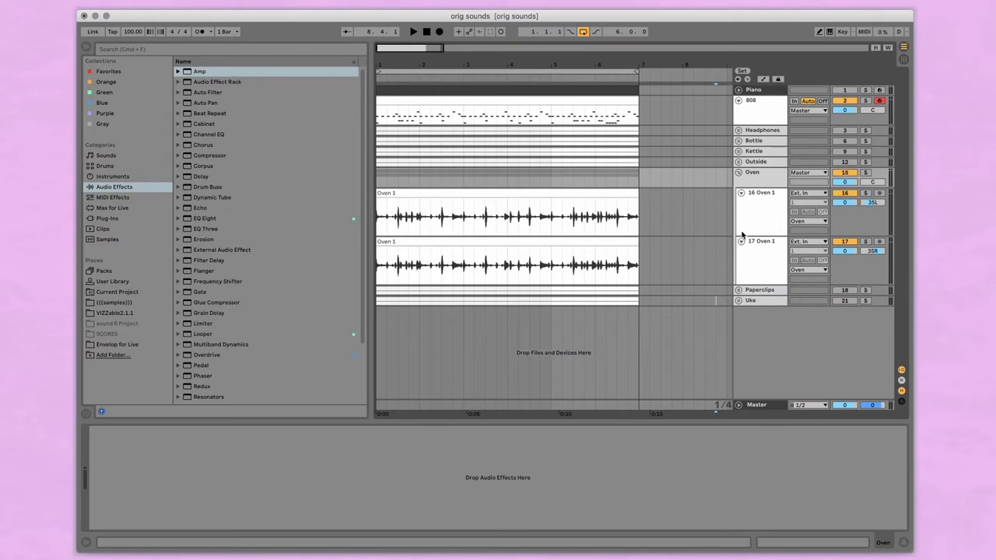
key("space")
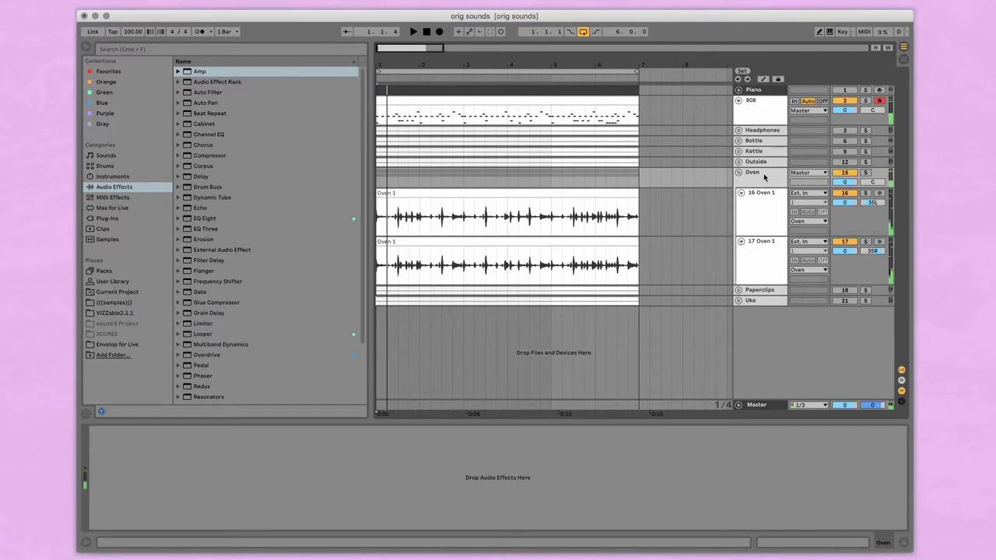
key("space")
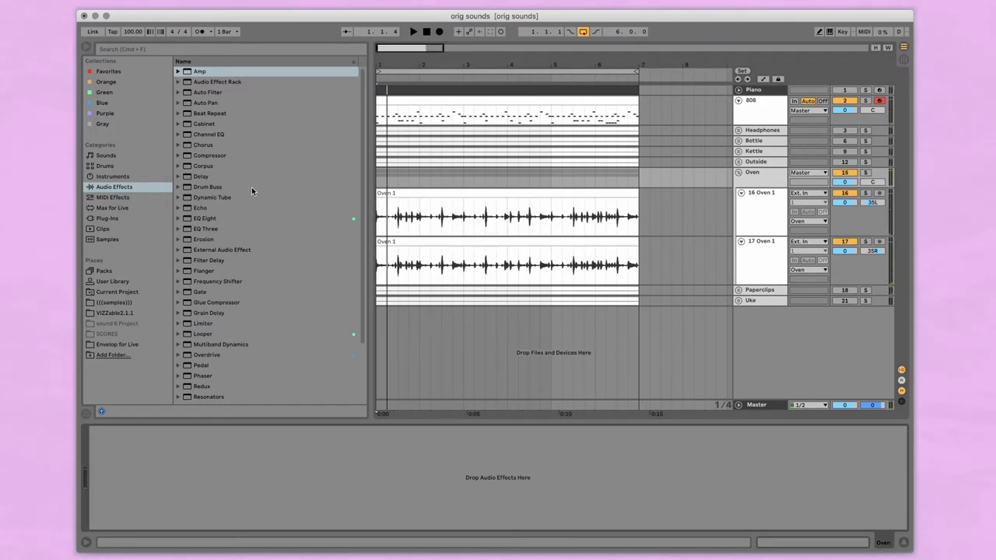
Add a Compressor to the Oven group and lower its threshold to -17.9 dB during playback
double_click(222, 156)
key("space")
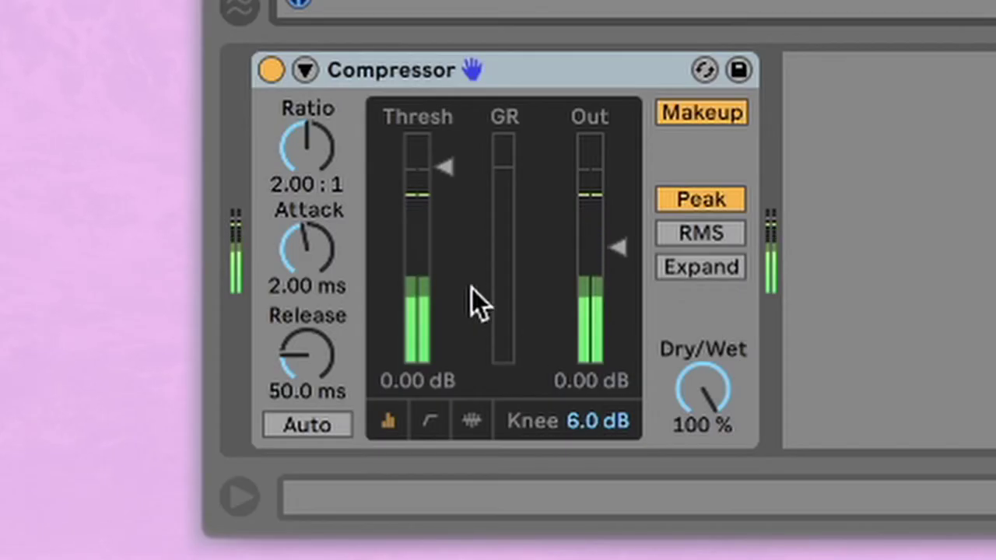
left_click_drag(442, 173, 474, 216)
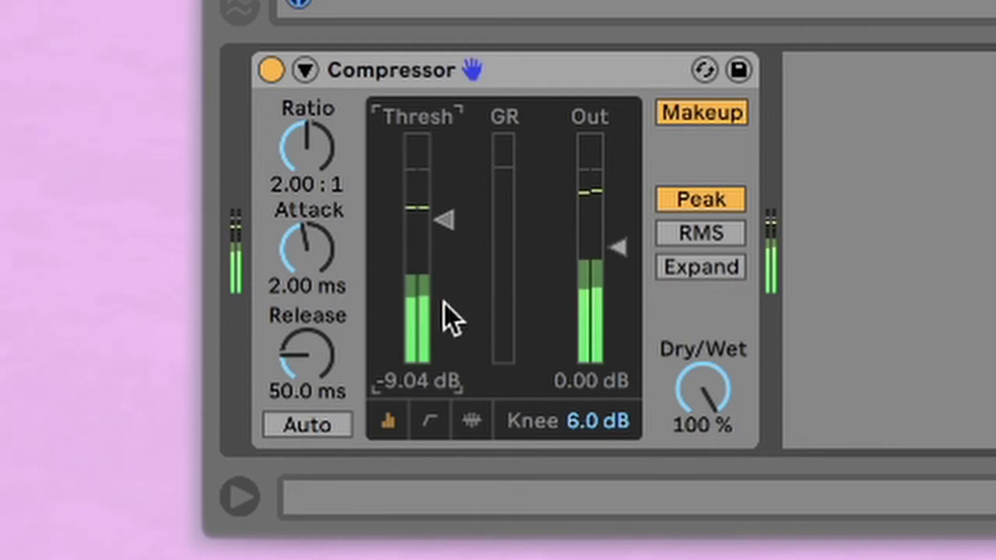
left_click_drag(442, 222, 444, 272)
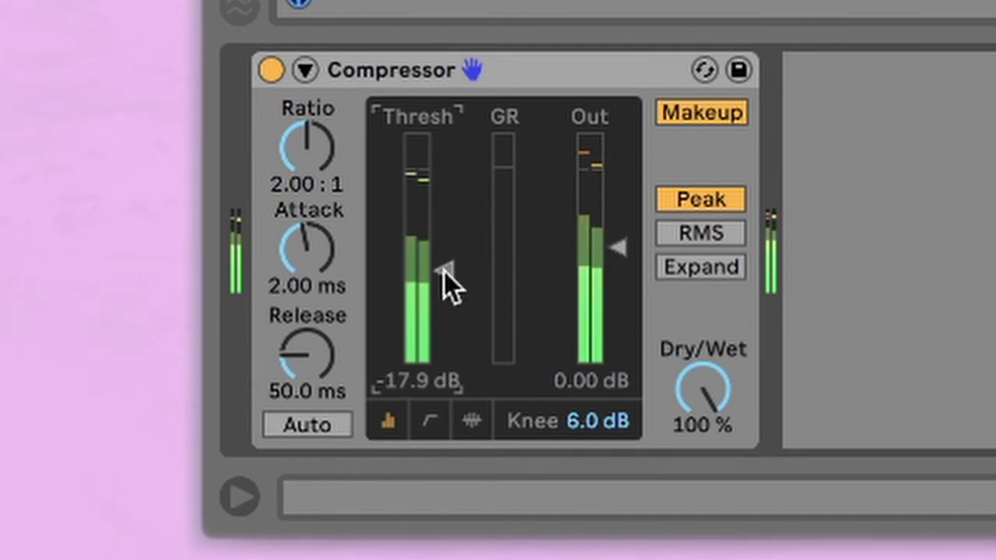
key("space")
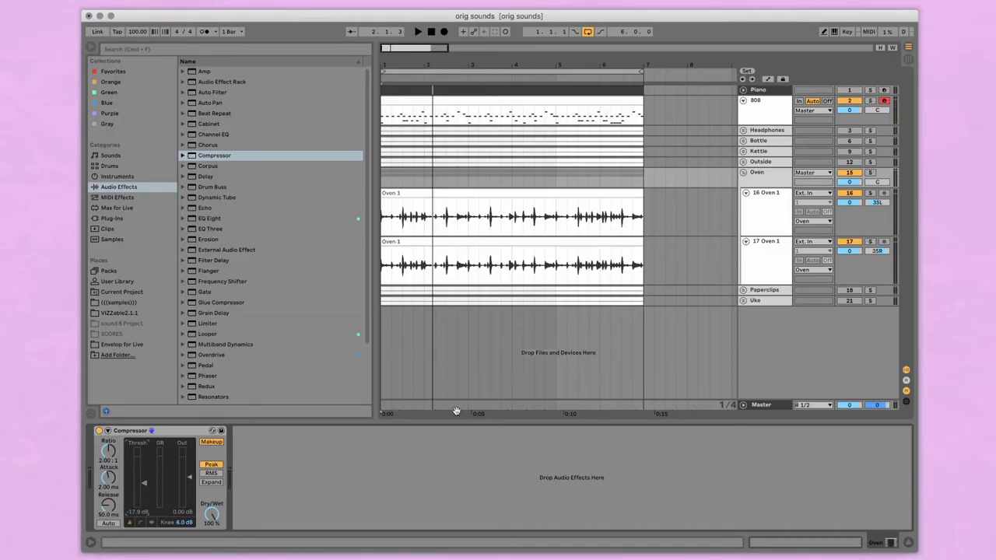
Play the compressed Oven group from 1.1.1 to hear the Compressor's effect
left_click(756, 183)
left_click(501, 341)
key("space")
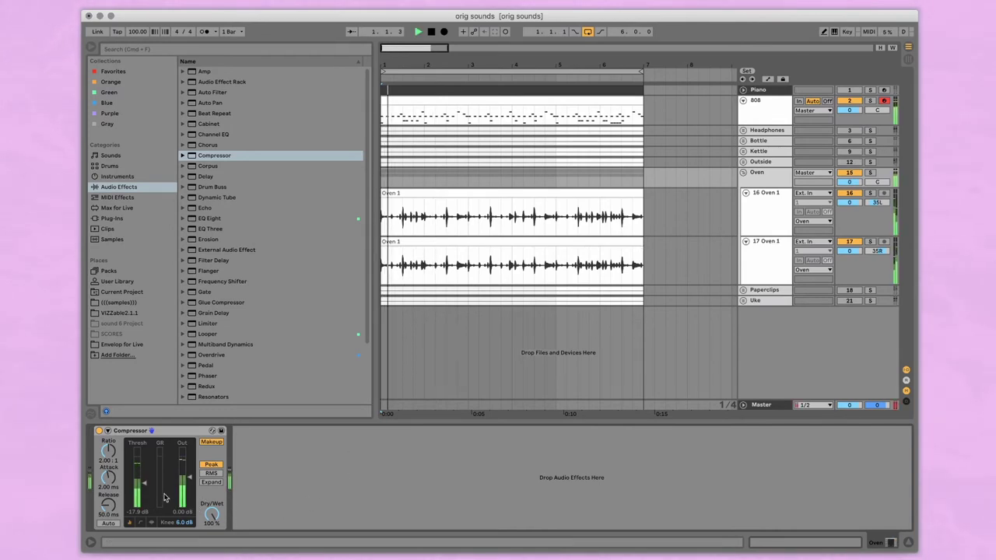
key("space")
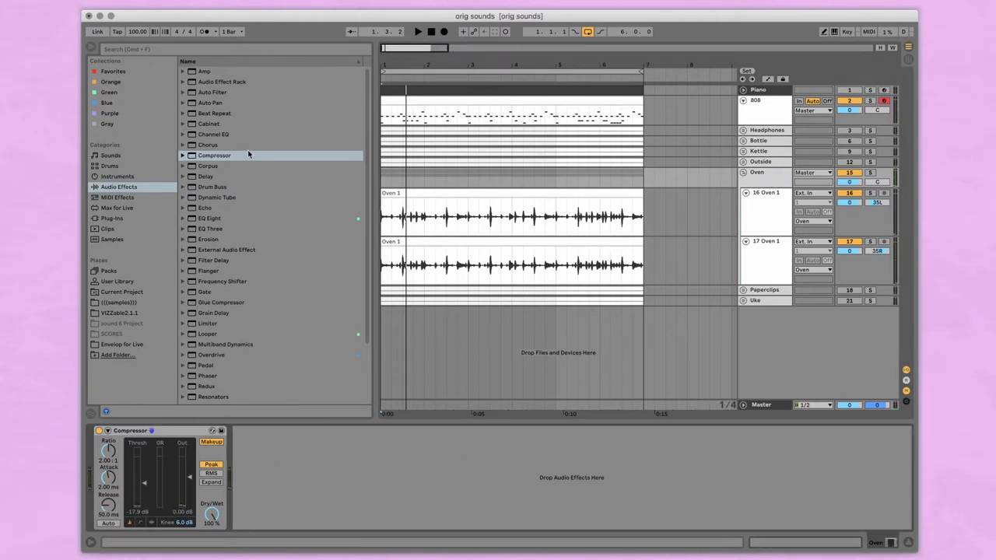
Add a Delay after the Oven group's Compressor, with a synced delay time of 1 and 23% feedback
double_click(222, 177)
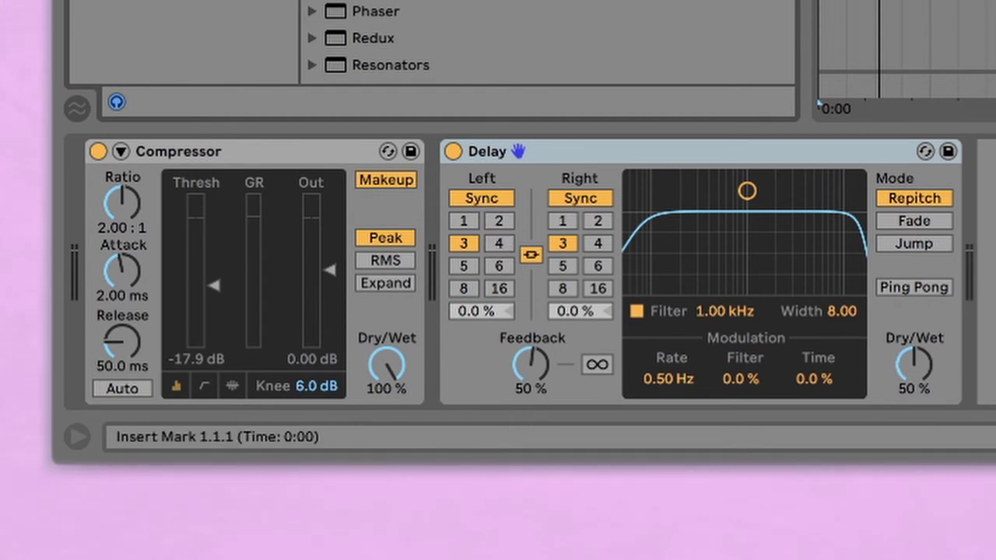
key("space")
left_click(465, 220)
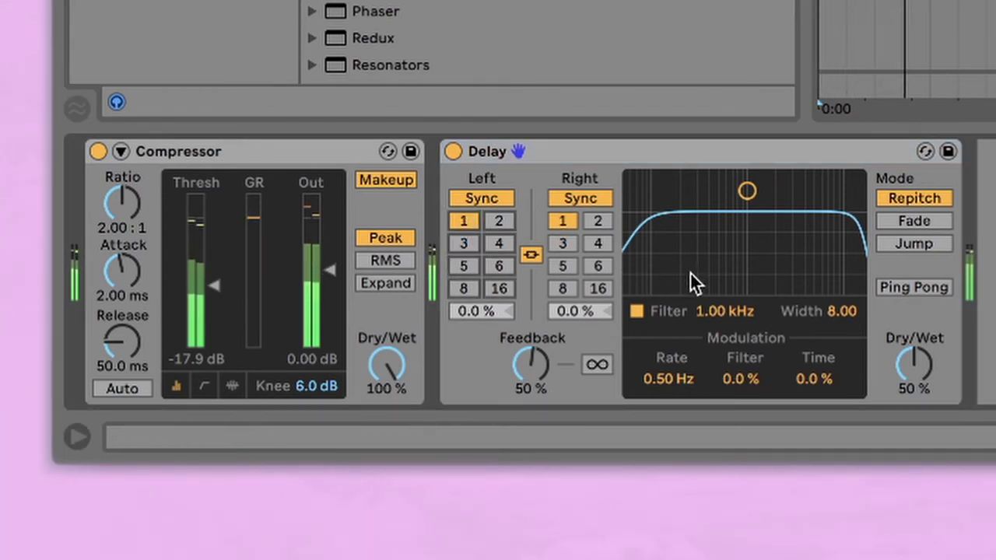
left_click_drag(531, 363, 530, 389)
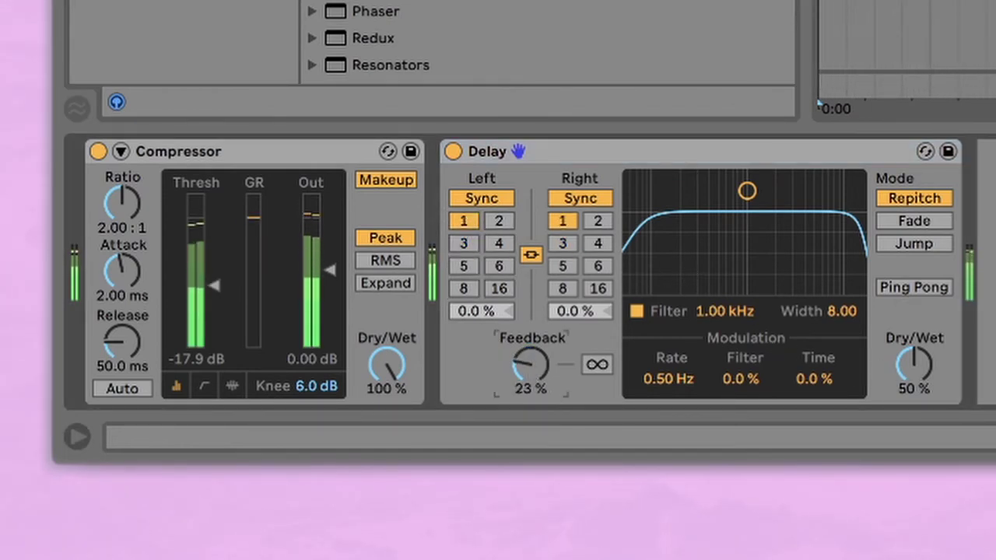
Unlink the Delay's channels with the right delay time at 2, and set Dry/Wet to 48% and feedback to 29%
left_click_drag(933, 366, 933, 383)
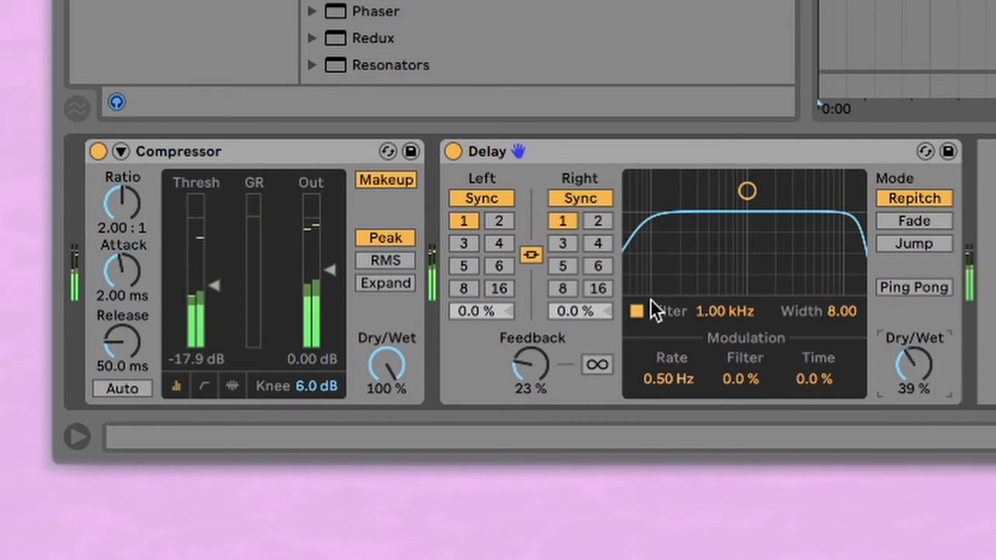
left_click(531, 254)
left_click(599, 221)
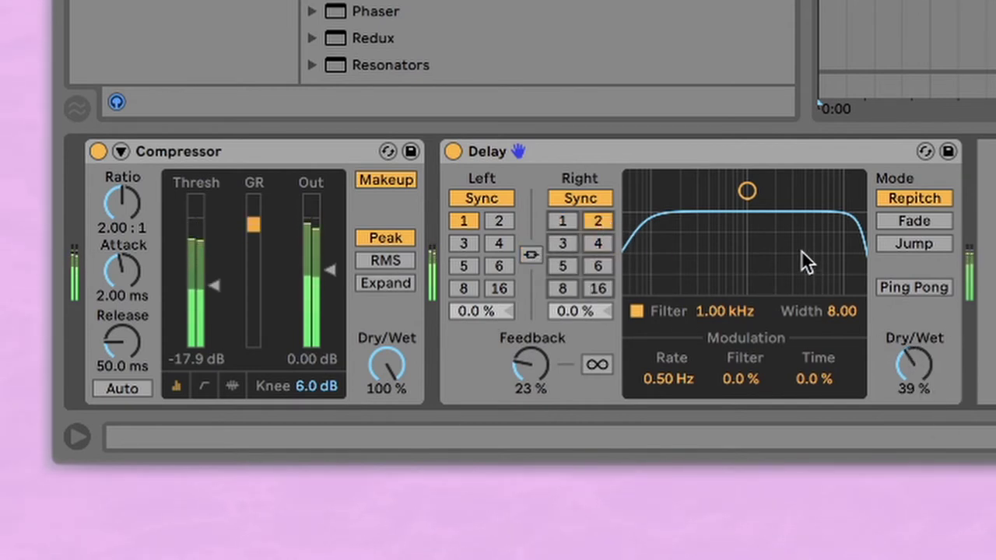
left_click_drag(905, 389, 905, 376)
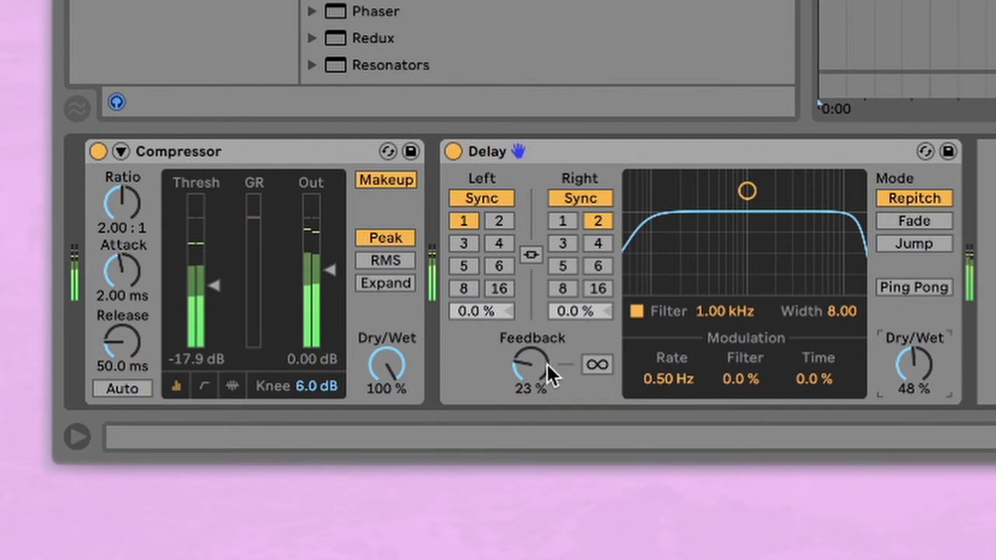
left_click_drag(530, 363, 531, 360)
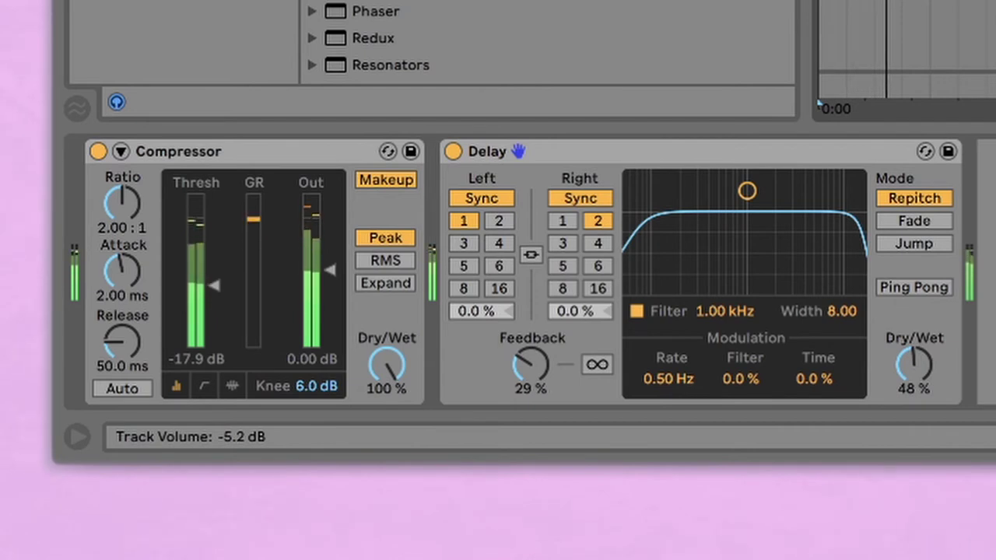
Set the Delay's filter to 7.49 kHz with a width of 9.00, and raise its feedback to 33%
left_click_drag(746, 191, 811, 179)
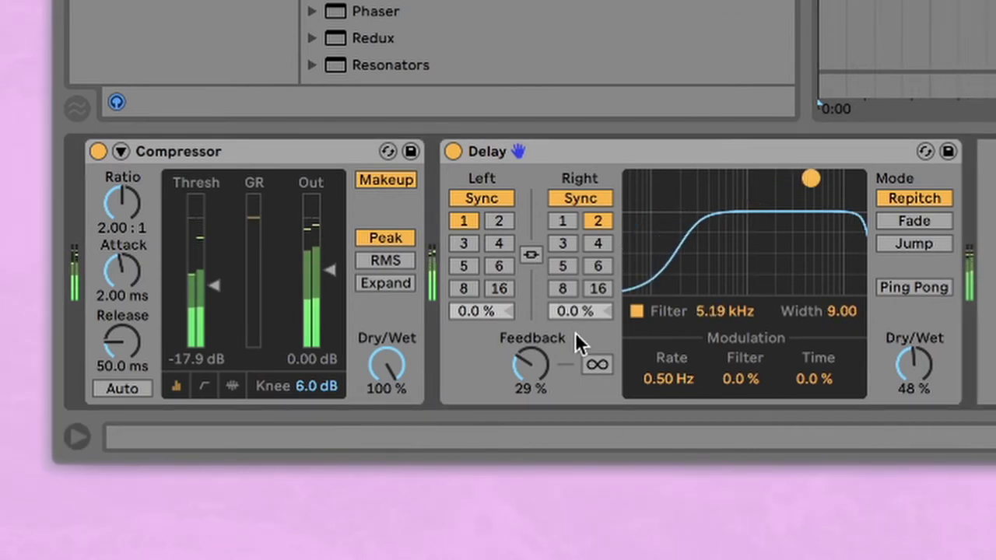
left_click(525, 366)
left_click_drag(525, 366, 519, 363)
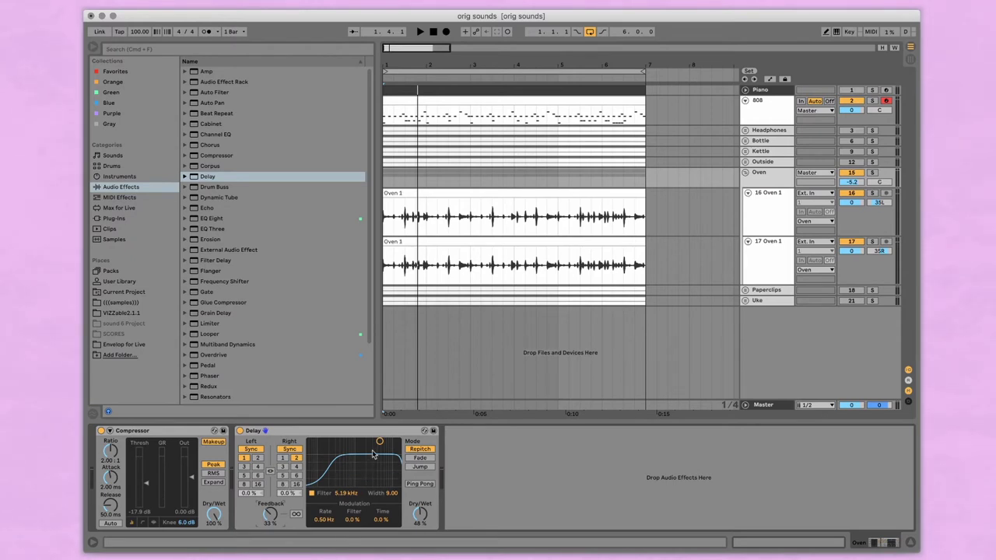
left_click_drag(380, 443, 384, 441)
key("space")
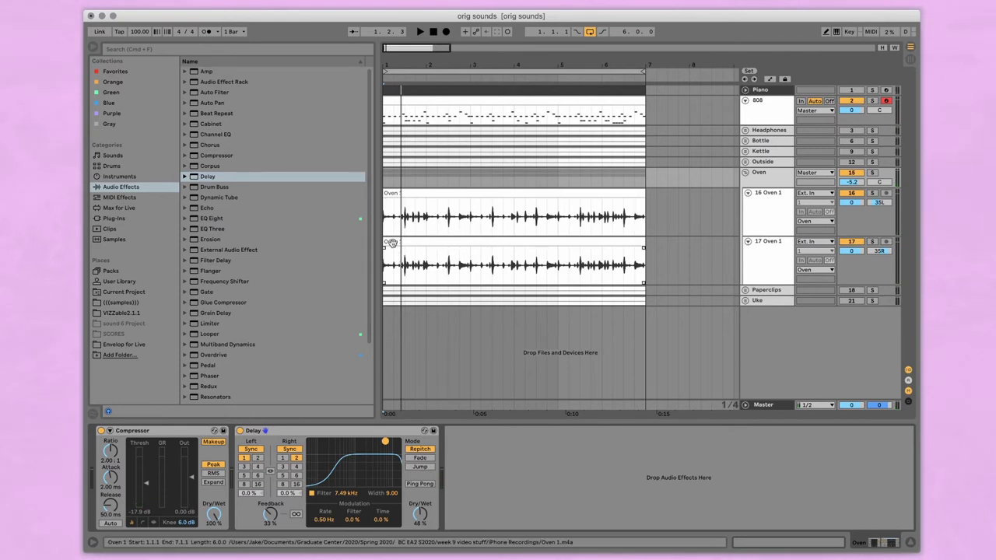
Play the Oven group with the 808 beat from 1.1.1 to hear the adjusted Delay
scroll(392, 242, "up", 5)
scroll(417, 235, "left", 2)
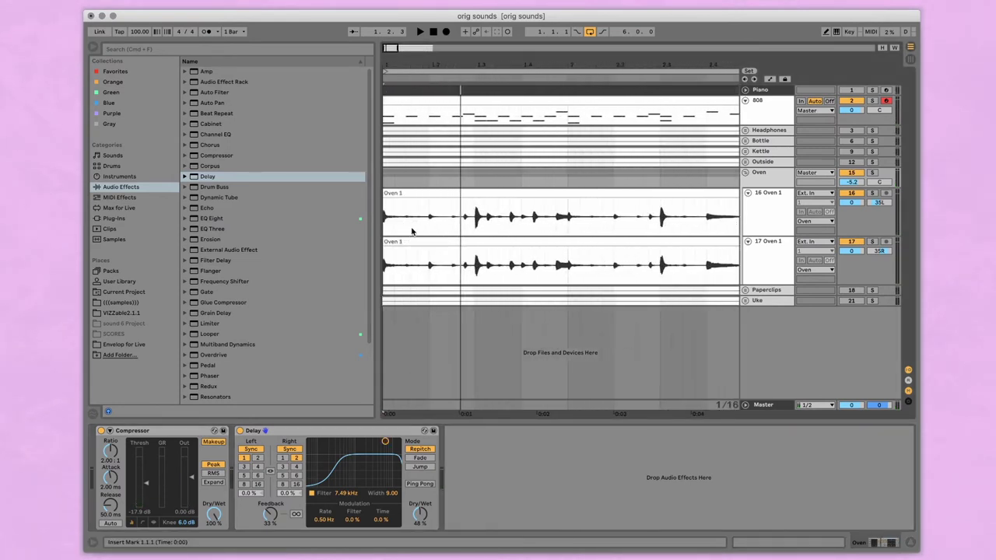
left_click(395, 232)
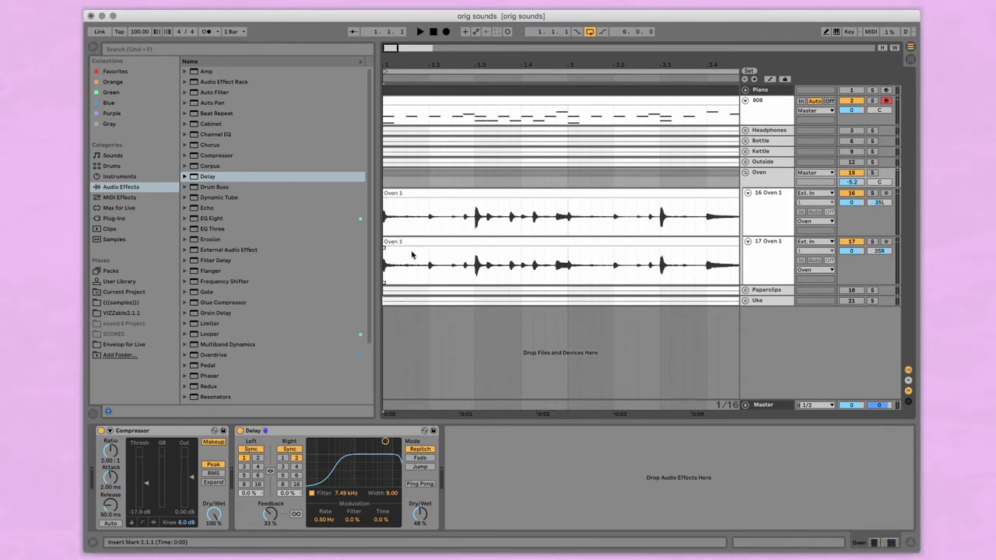
key("space")
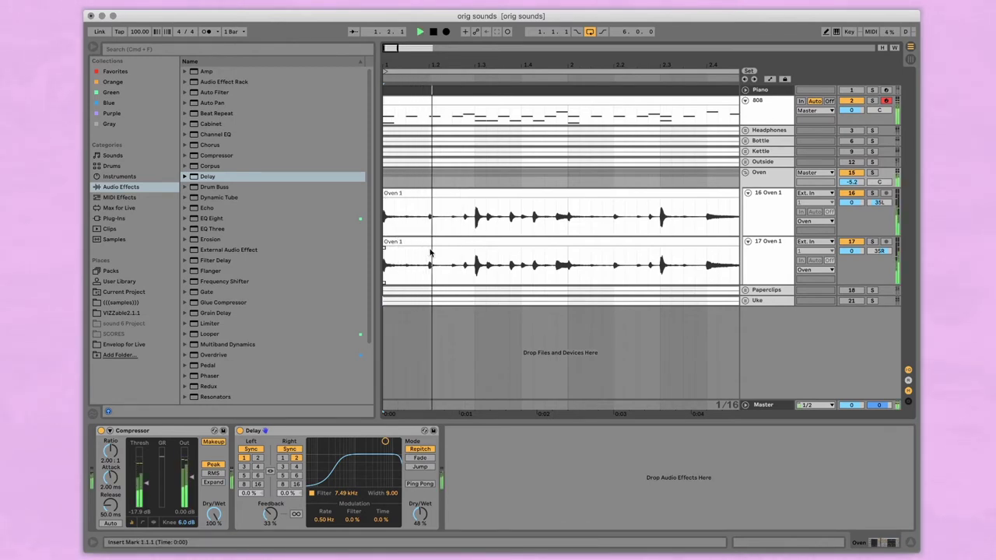
key("space")
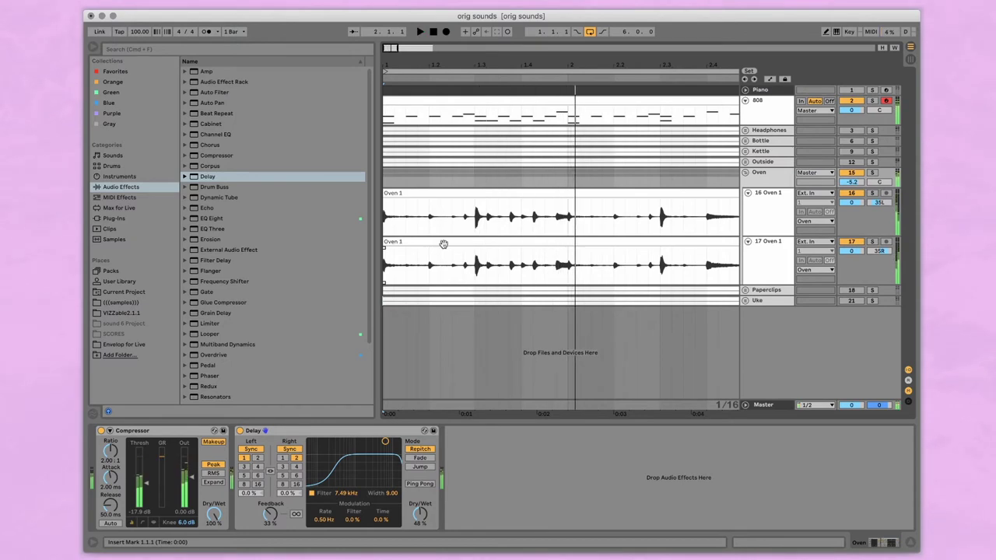
Deactivate the Oven group and fold it away
key("minus")
key("minus")
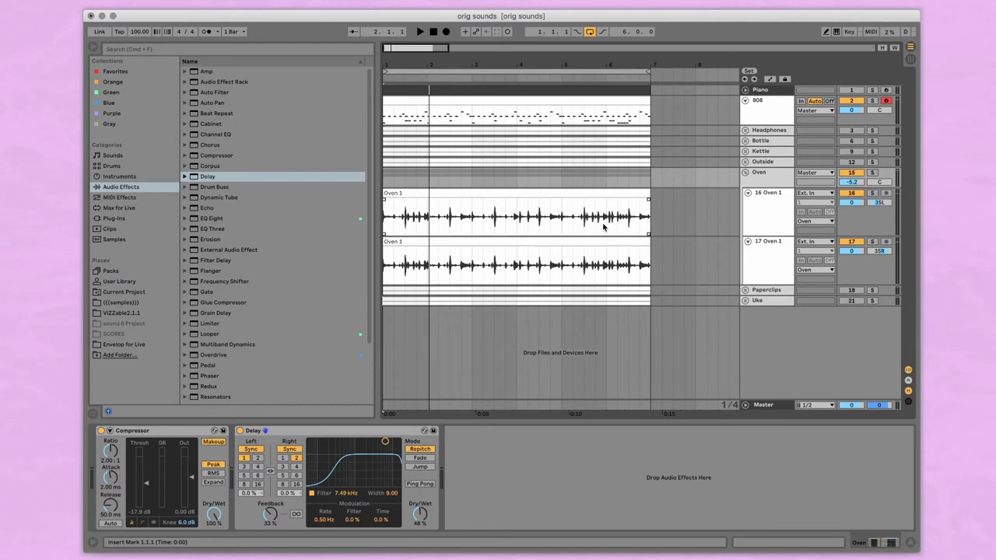
key("minus")
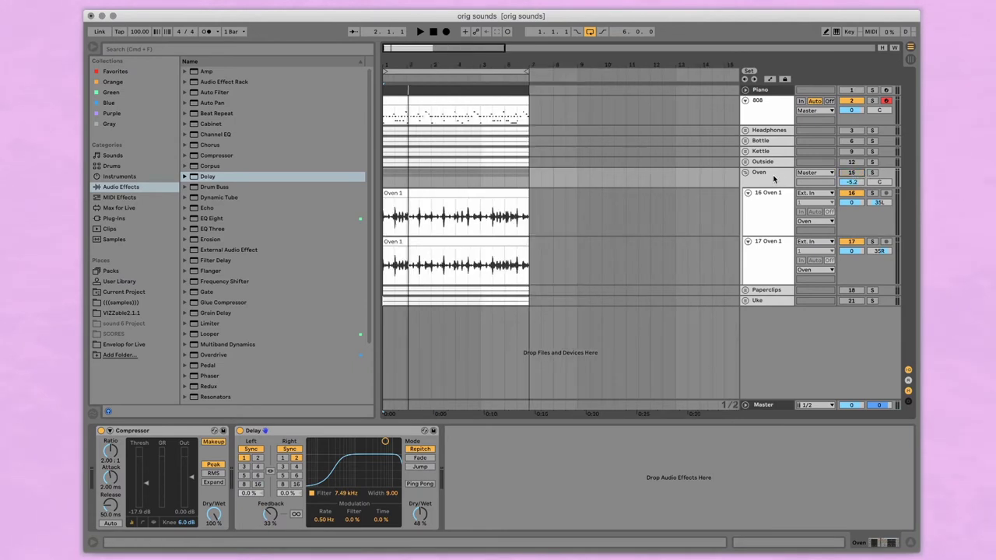
left_click(744, 173)
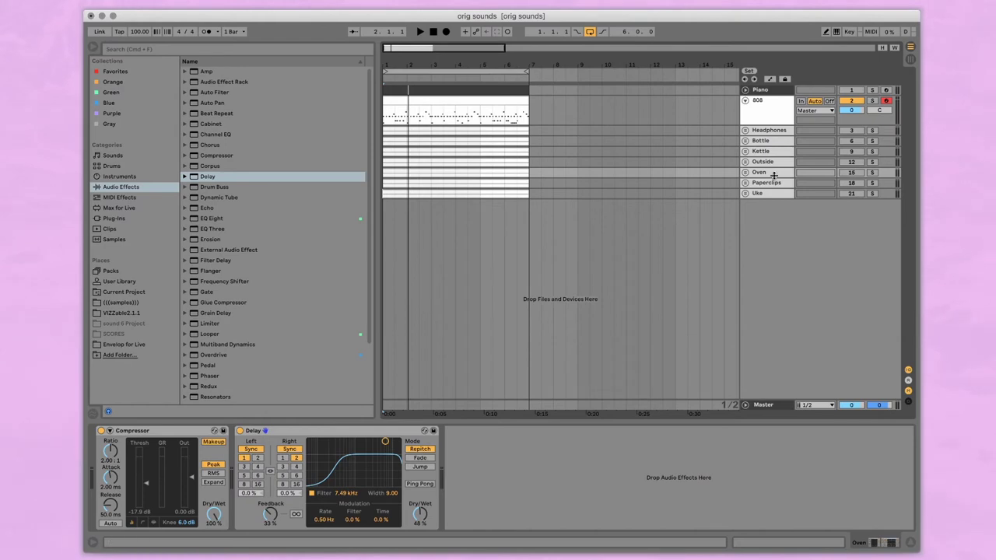
Unfold the Bottle group and its two Bottle 1 tracks, and activate the group
left_click(744, 141)
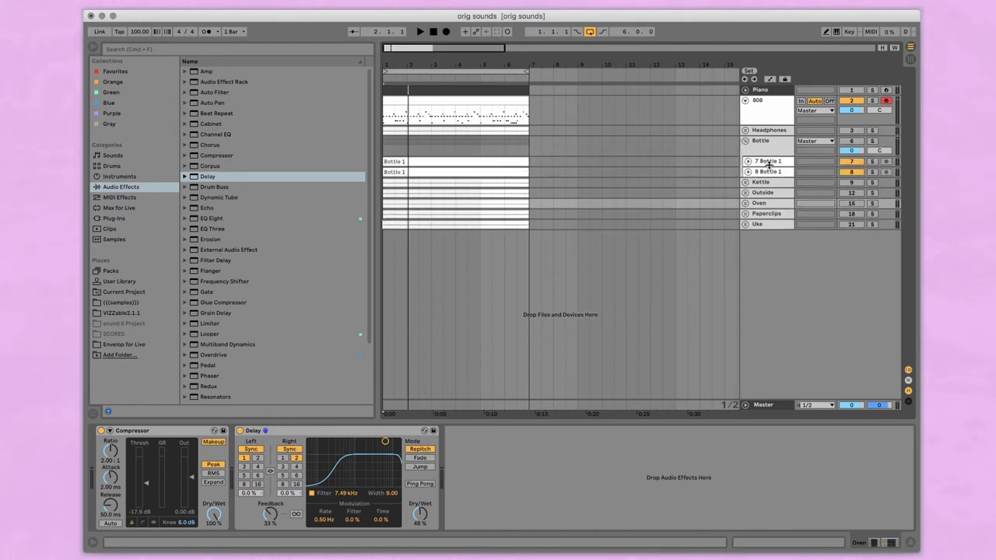
left_click(768, 162)
left_click(770, 171, "shift")
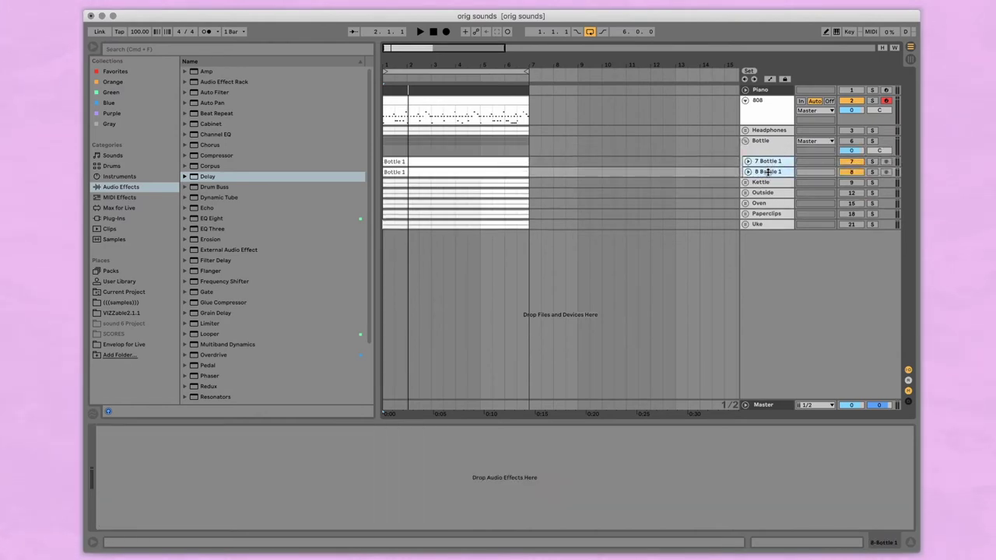
key("Right")
left_click(780, 145)
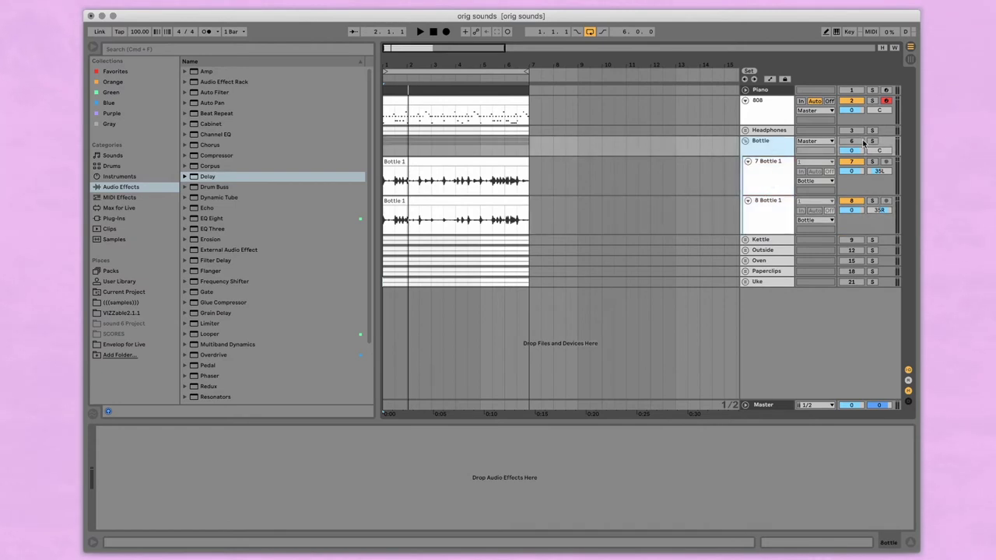
left_click(859, 142)
Play the Bottle group together with the 808 beat and examine its waveforms
key("space")
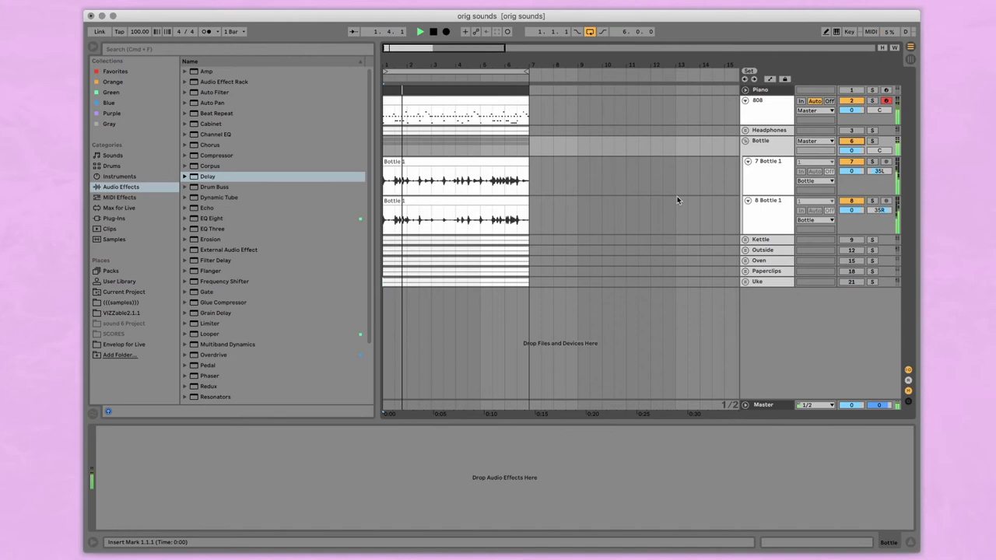
scroll(542, 218, "up", 3)
scroll(438, 201, "left", 3)
key("plus")
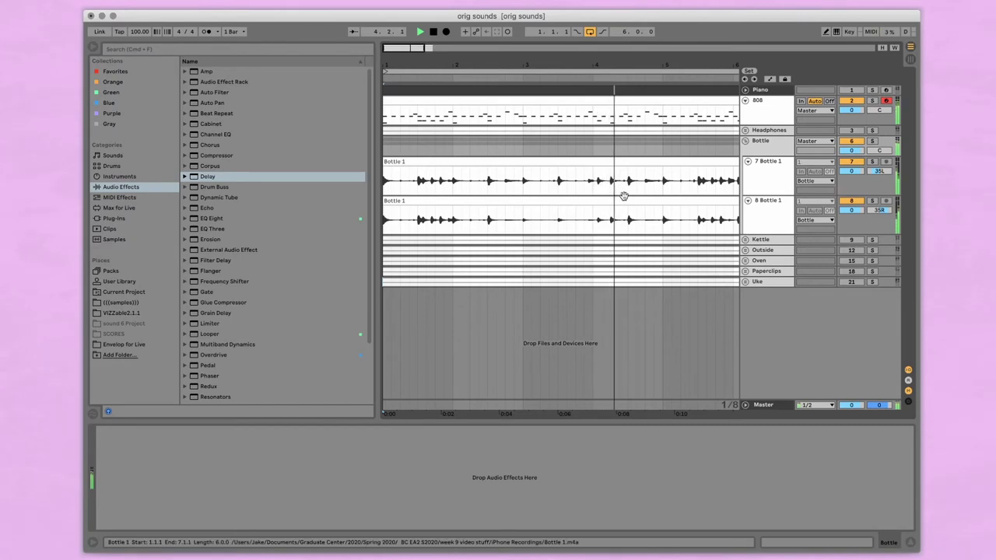
key("space")
key("minus")
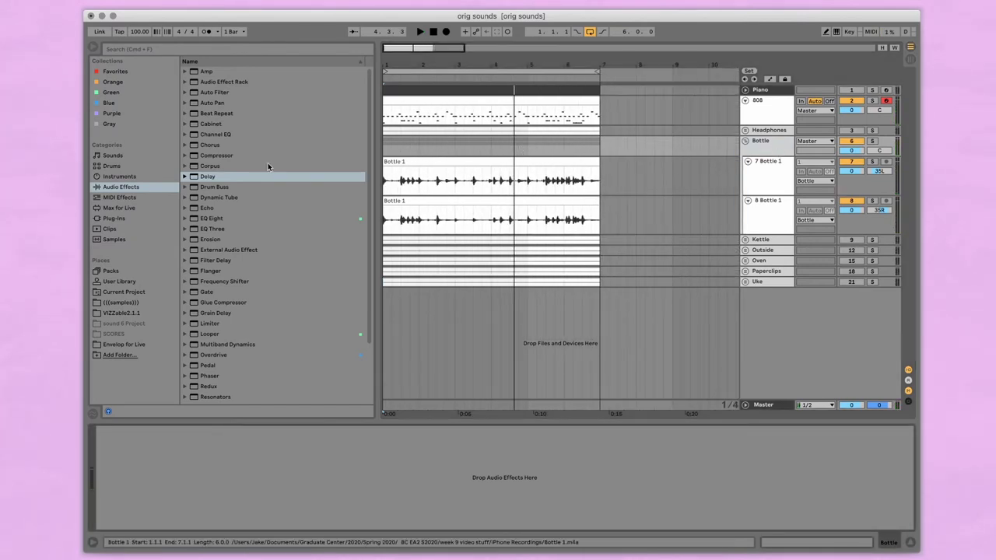
Add a Compressor to the Bottle group and lower its threshold to -15.3 dB during playback
double_click(235, 155)
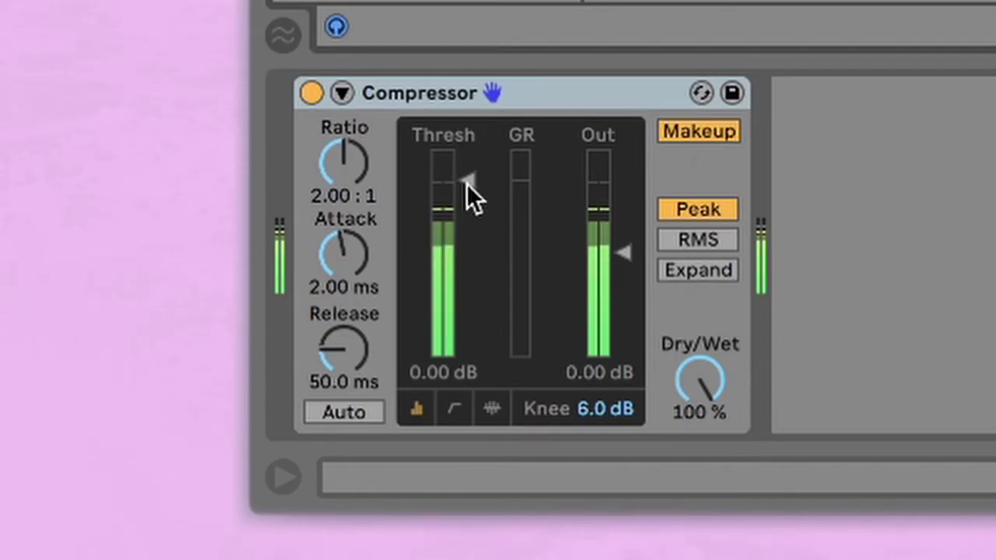
left_click_drag(146, 460, 147, 478)
left_click_drag(466, 258, 522, 162)
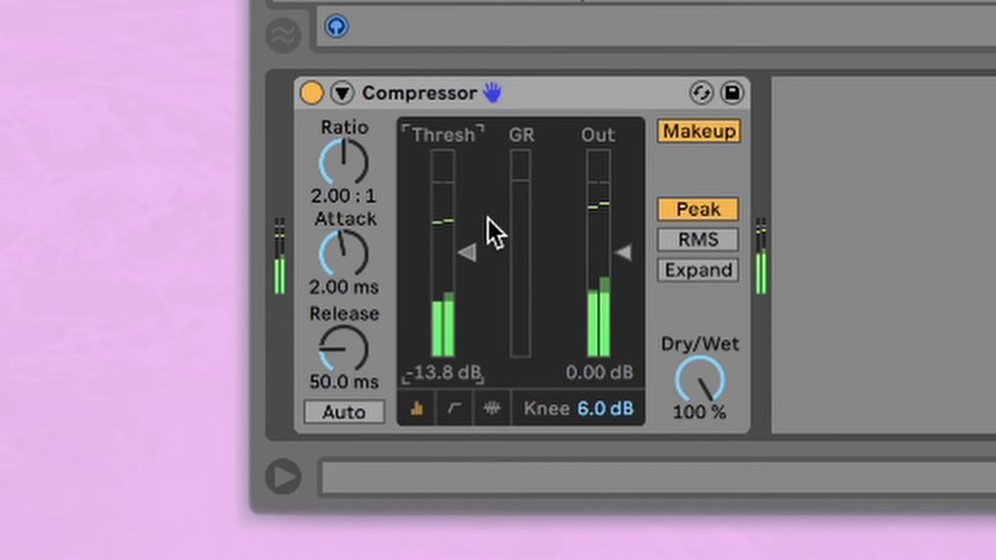
left_click_drag(473, 246, 473, 252)
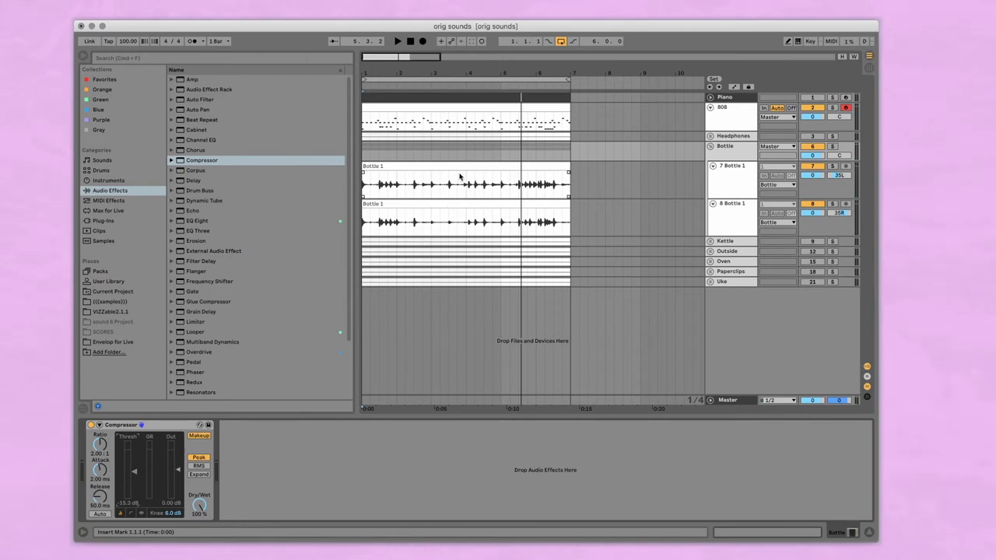
Select both Bottle 1 clips and set their transposition to -12 st
left_click(396, 166)
left_click(409, 202, "shift")
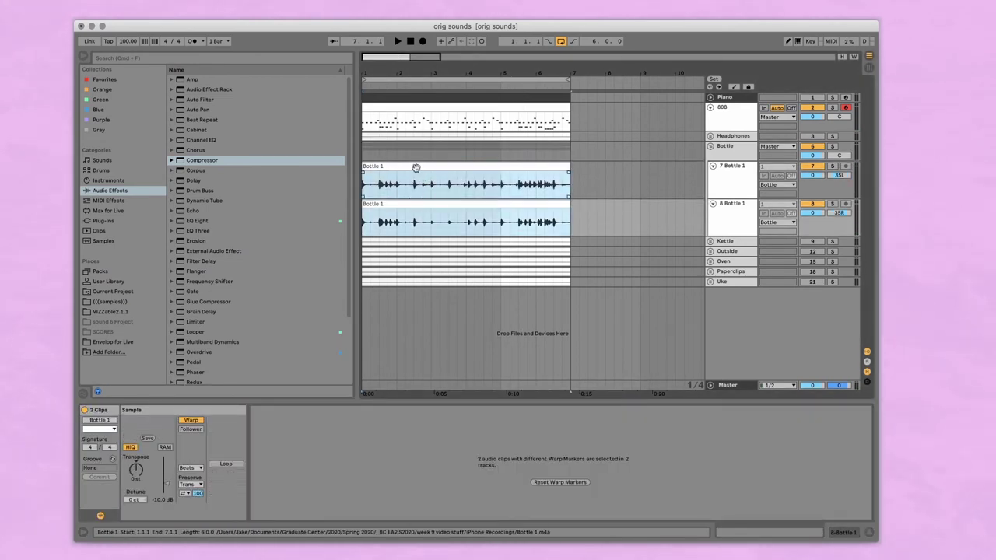
left_click(416, 166)
left_click(418, 204, "shift")
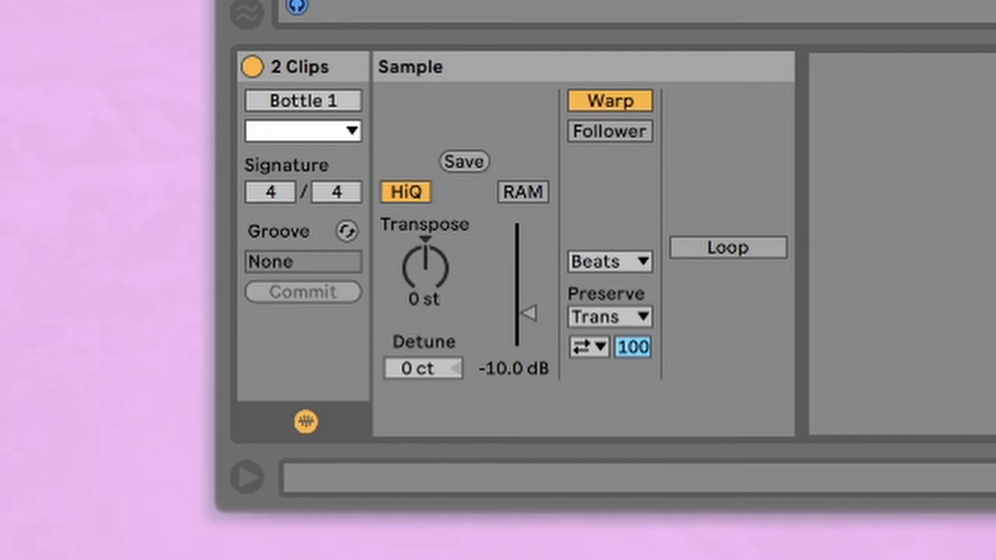
left_click_drag(428, 267, 428, 299)
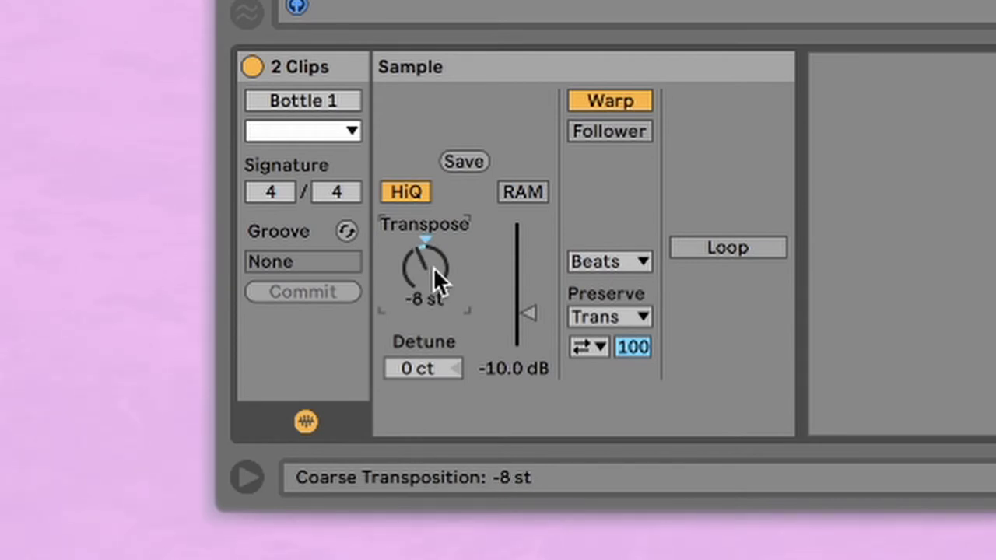
type("-12")
key("Return")
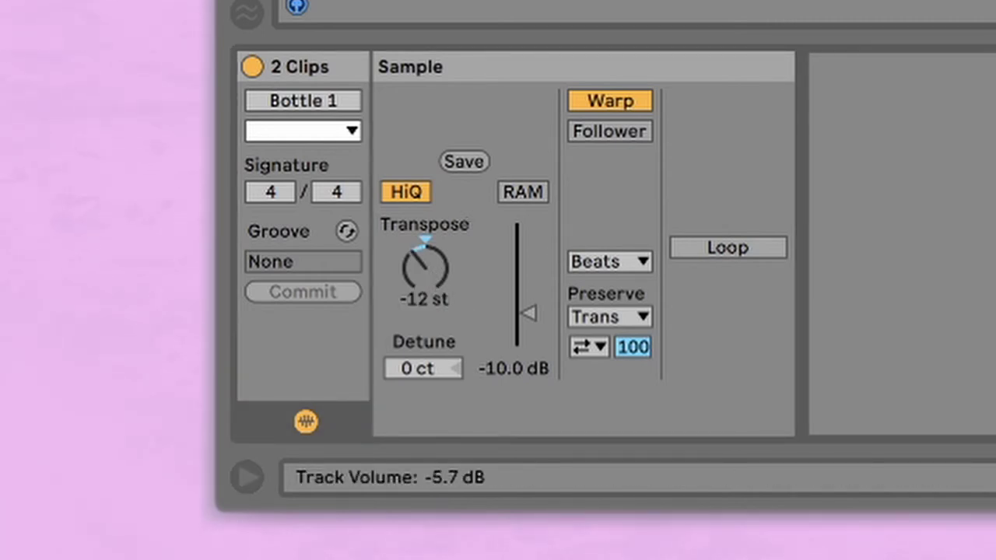
Try transposing both Bottle 1 clips to 5 st, and reset their transposition to 0 st
left_click_drag(418, 235, 419, 238)
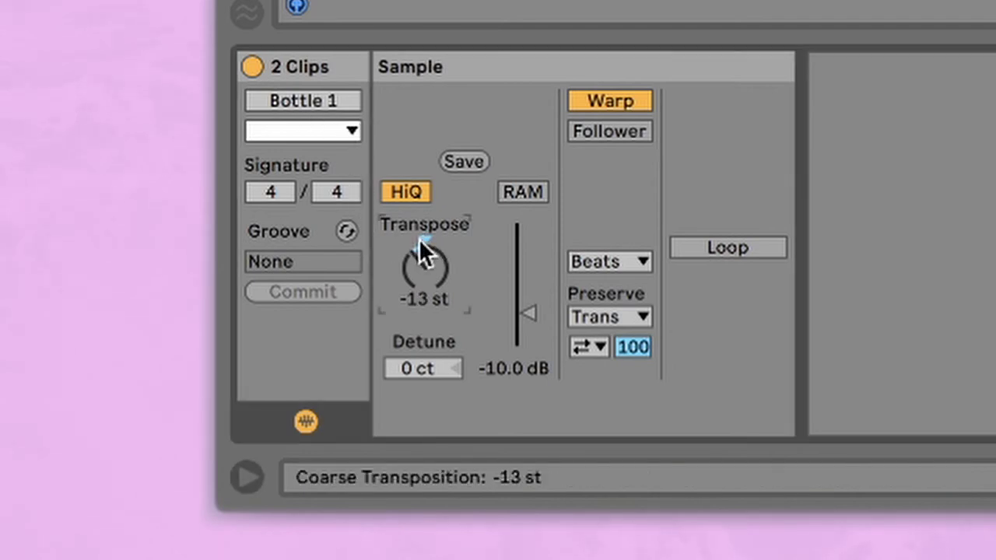
type("5")
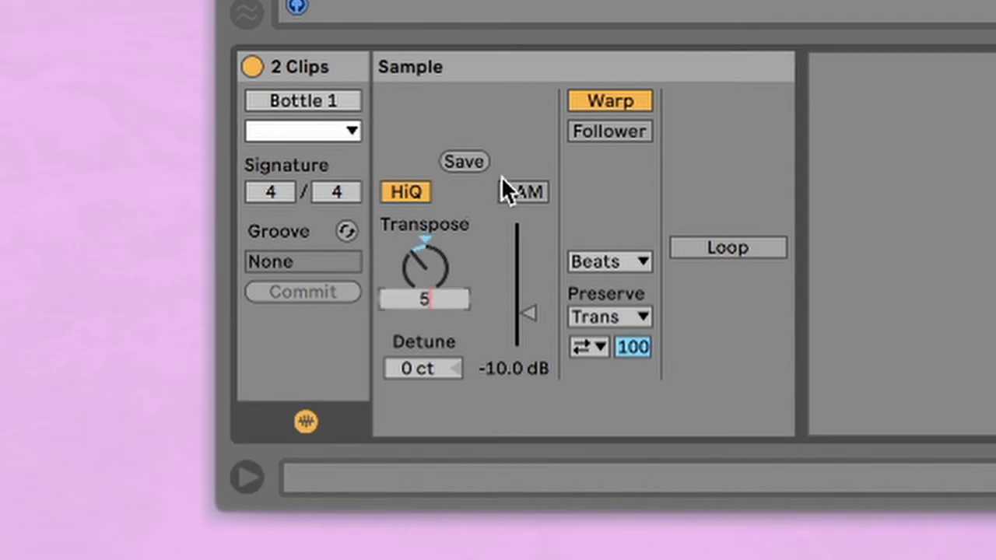
key("Return")
mouse_move(448, 295)
left_mouse_down()
mouse_move(448, 269)
mouse_move(438, 297)
left_mouse_up()
key("Delete")
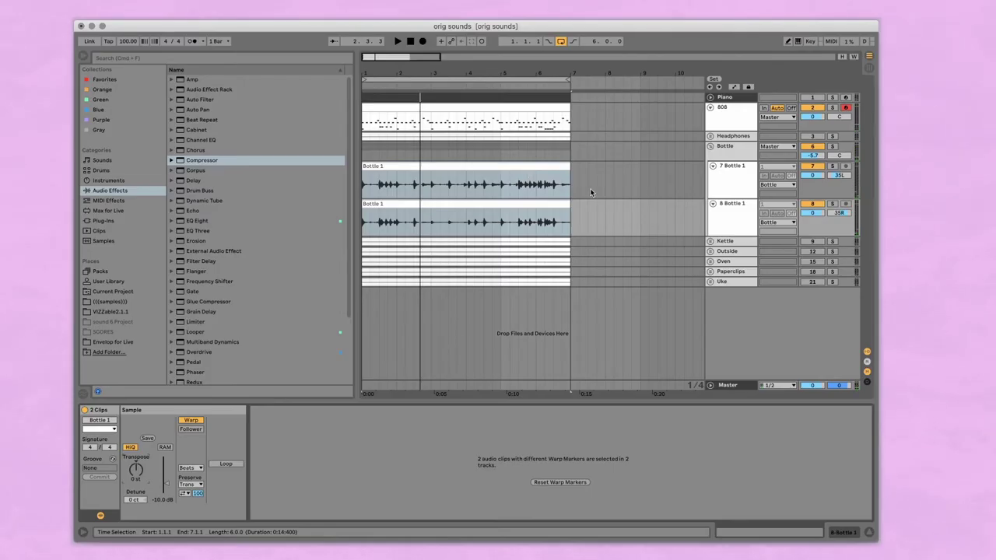
Duplicate the two Bottle 1 tracks and select the clips on all four Bottle 1 tracks
left_click(738, 180)
left_click(732, 215, "shift")
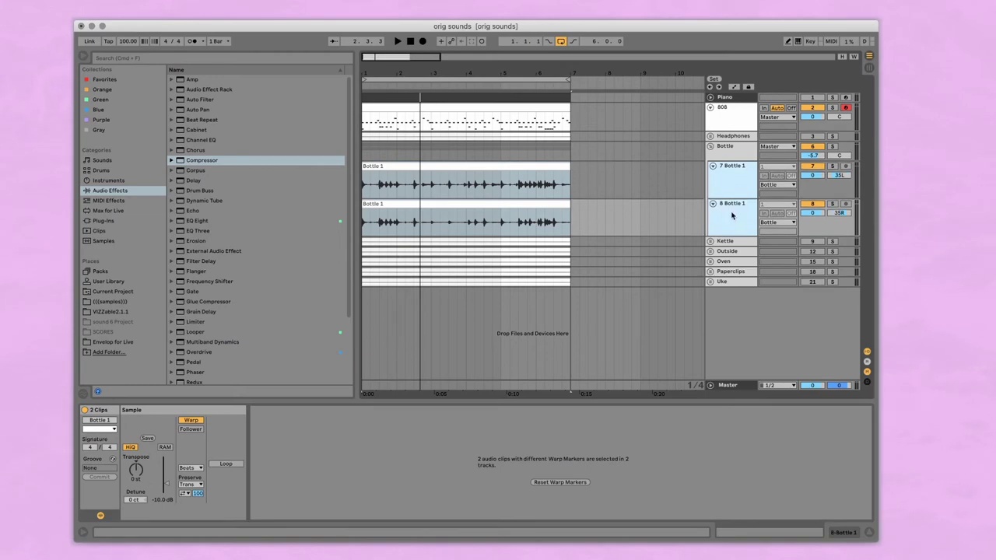
key("super+d")
left_click(470, 166)
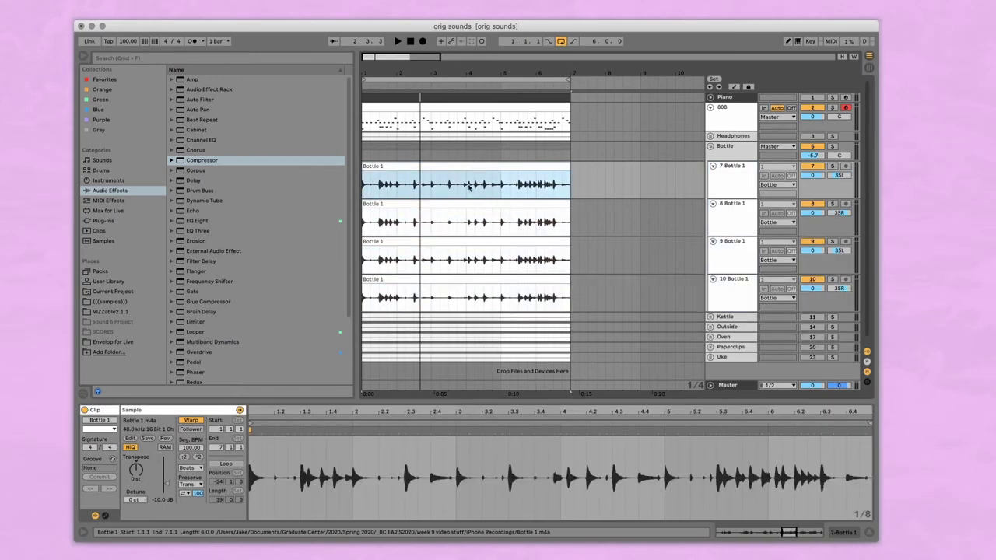
left_click(469, 291, "shift")
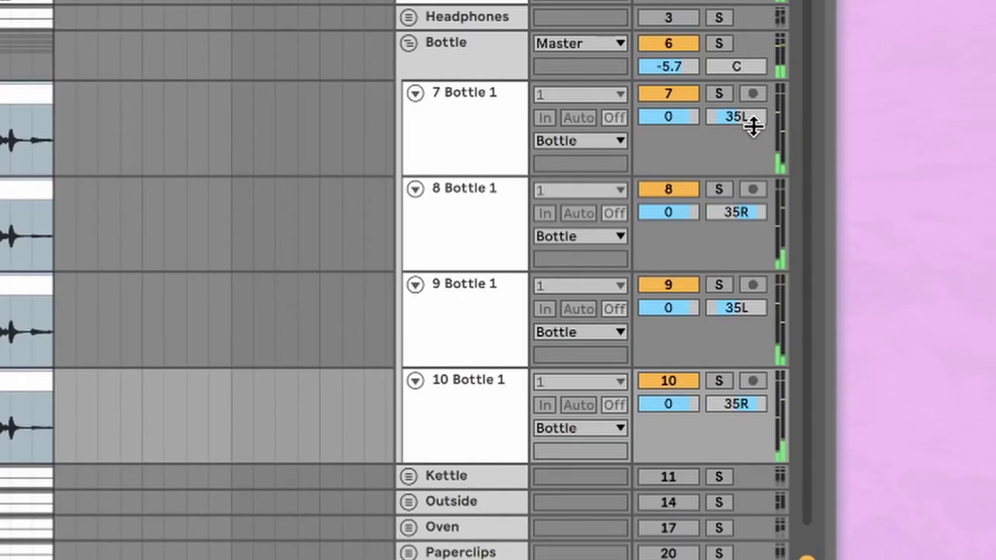
Pan the duplicated track 9 Bottle 1 further left and 10 Bottle 1 further right
left_click(844, 185)
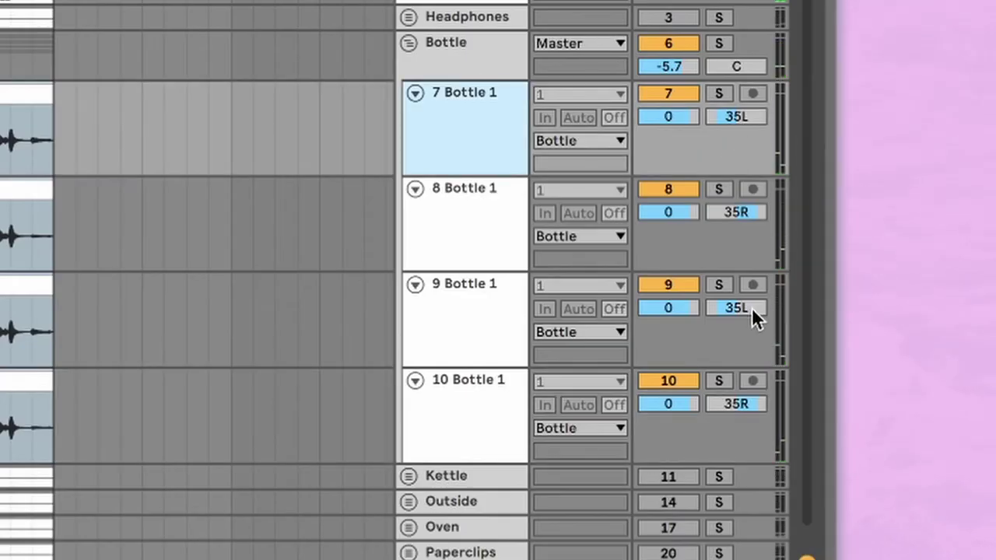
left_click_drag(737, 308, 737, 319)
left_click_drag(748, 403, 748, 391)
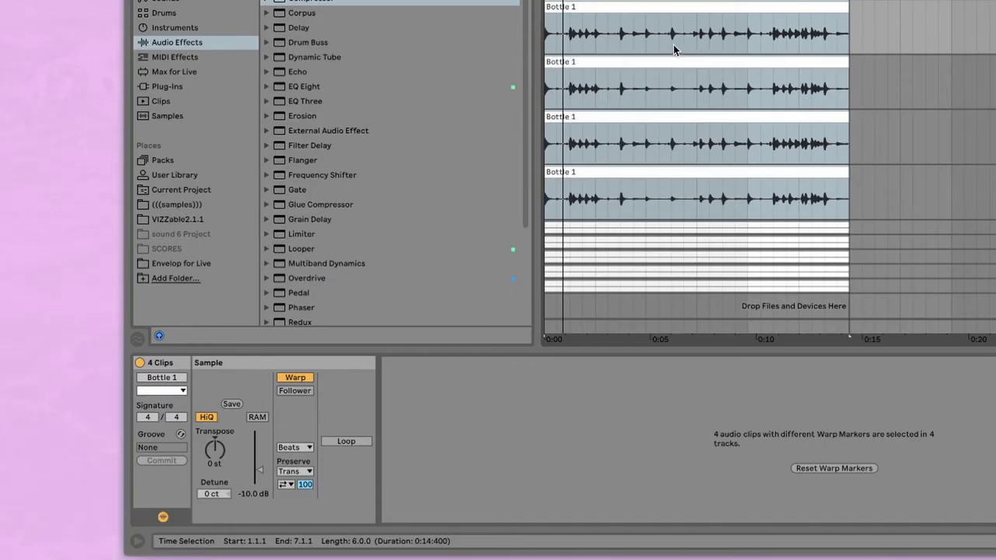
Transpose the Bottle 1 clip on track 7 to -5 st and the one on track 9 to 2 st
left_click(637, 8)
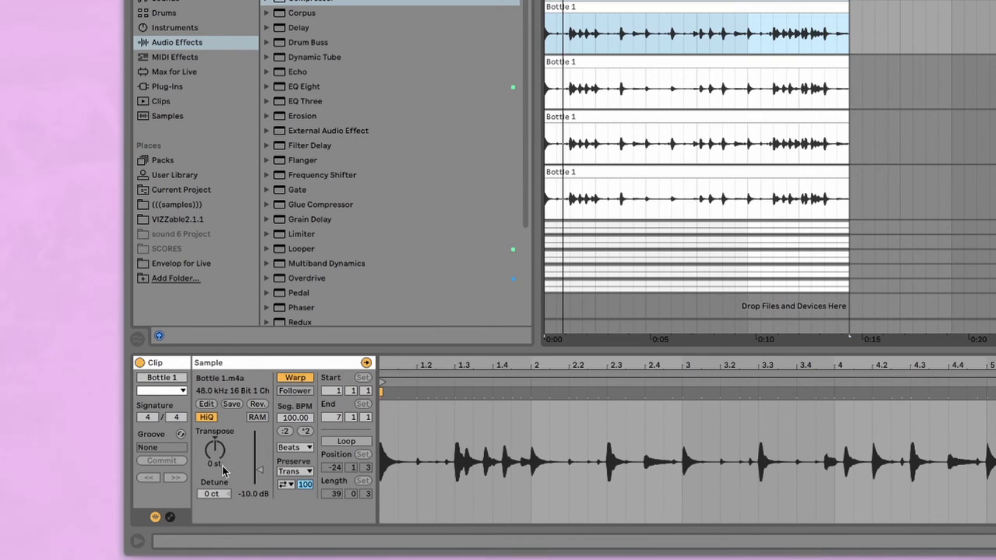
left_click_drag(215, 452, 216, 467)
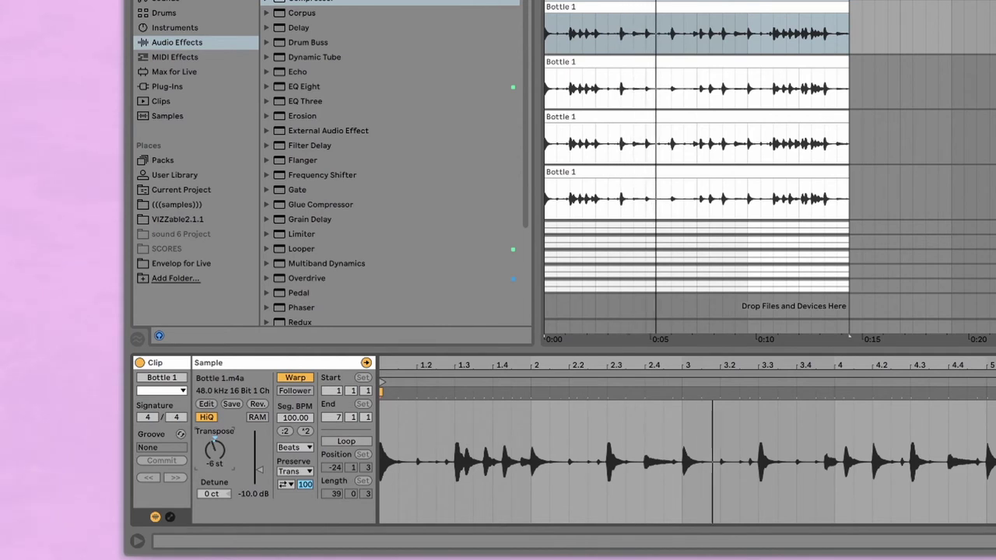
left_click_drag(218, 461, 219, 457)
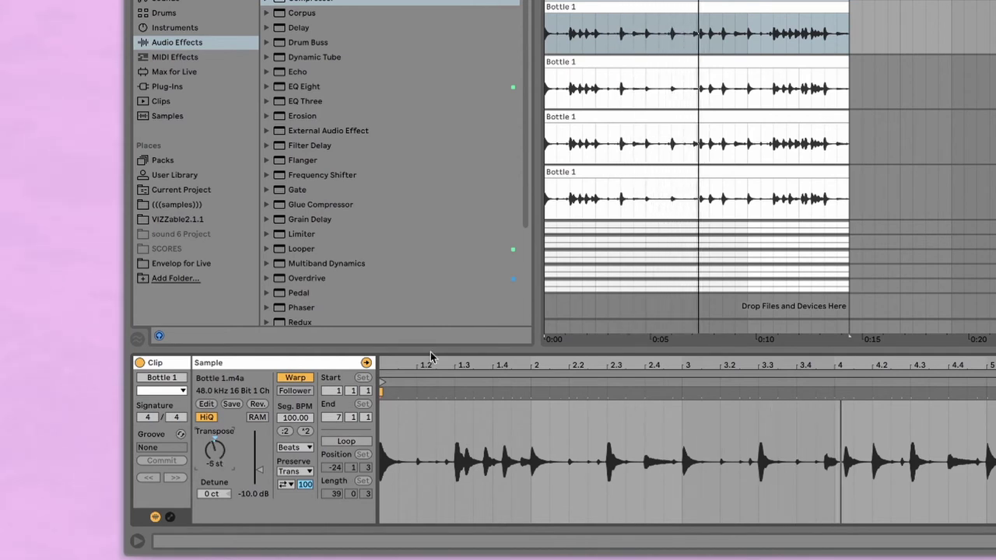
left_click(591, 118)
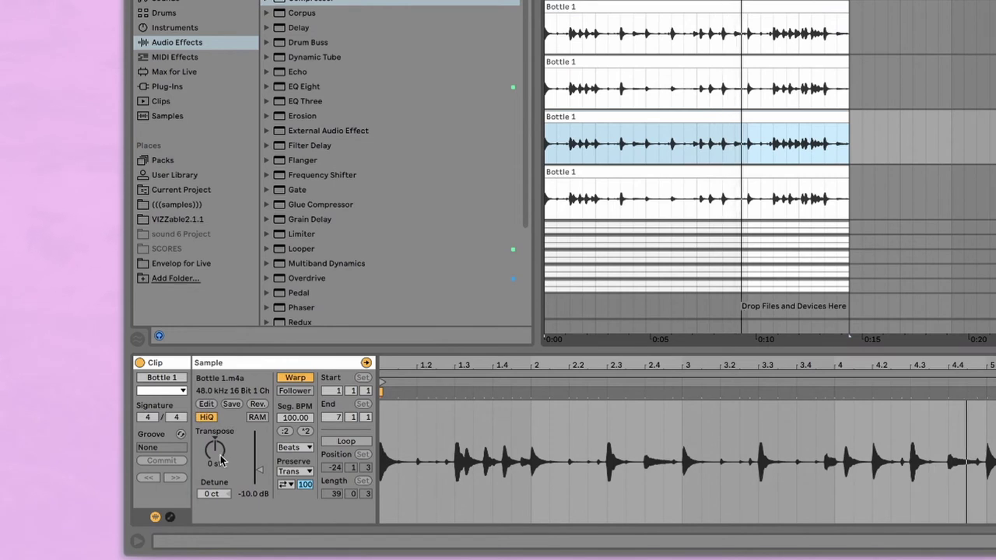
left_click_drag(221, 454, 221, 452)
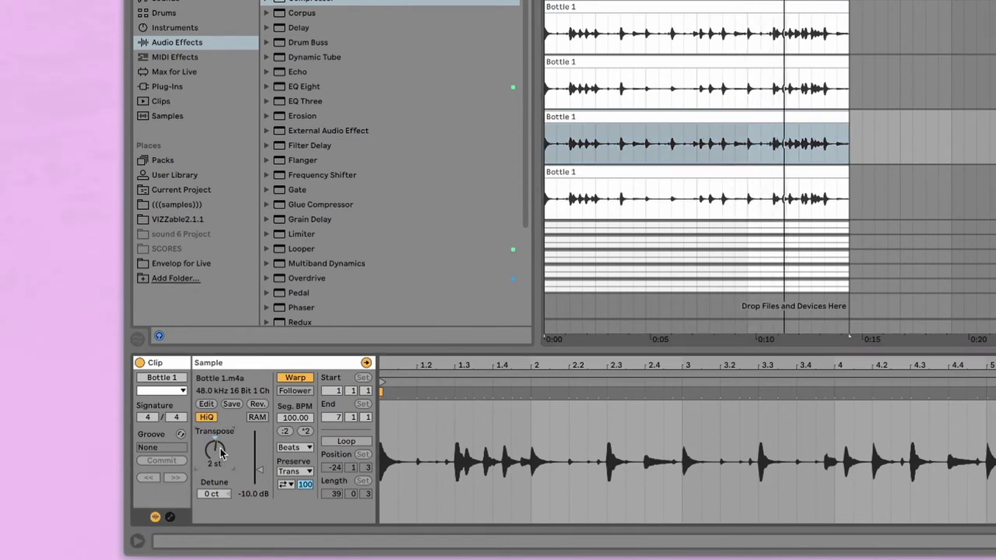
Transpose the Bottle 1 clip on track 10 to 4 st
left_click(631, 185)
left_click(623, 174)
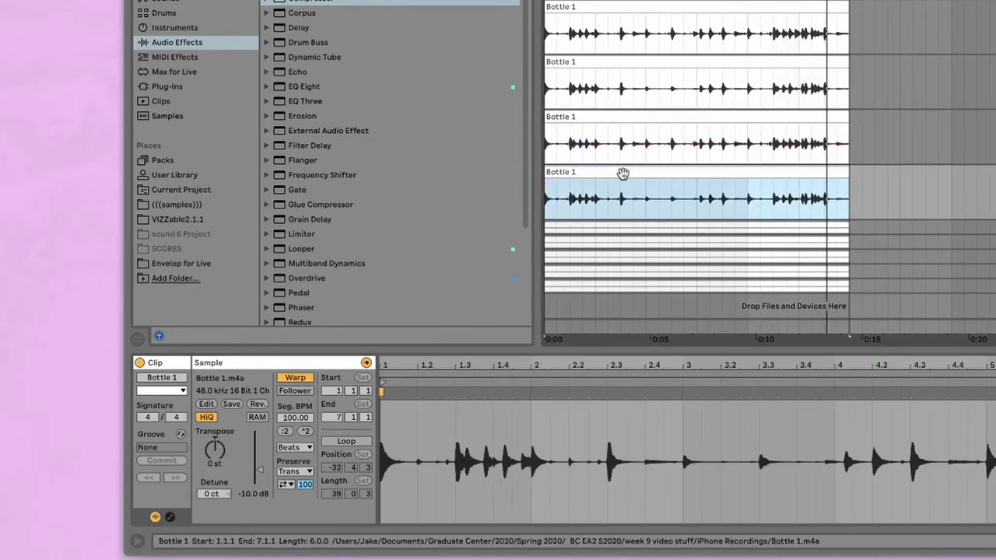
key("Up")
key("Up")
key("Up")
key("Down")
key("Down")
key("Down")
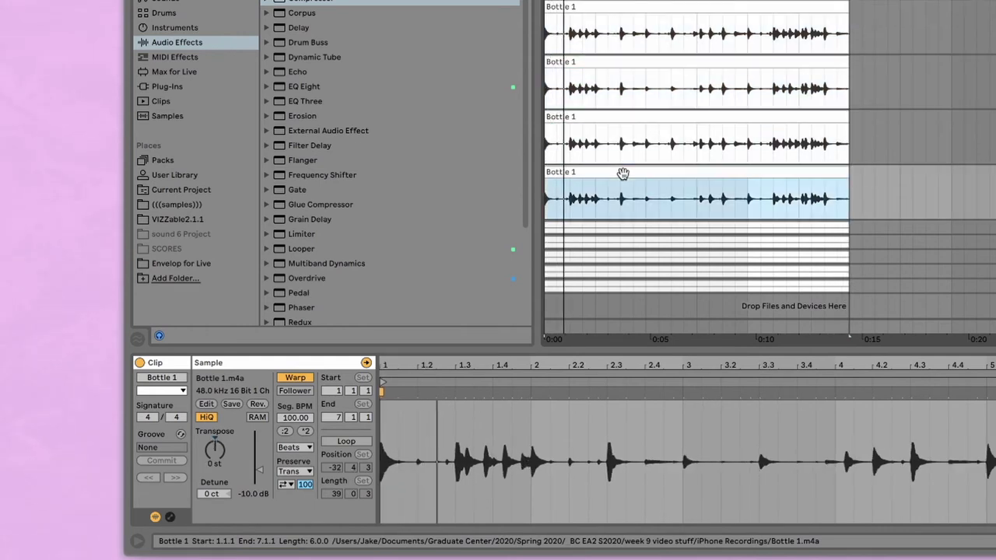
left_click(212, 451)
key("Up")
key("Up")
key("Up")
key("Up")
key("Up")
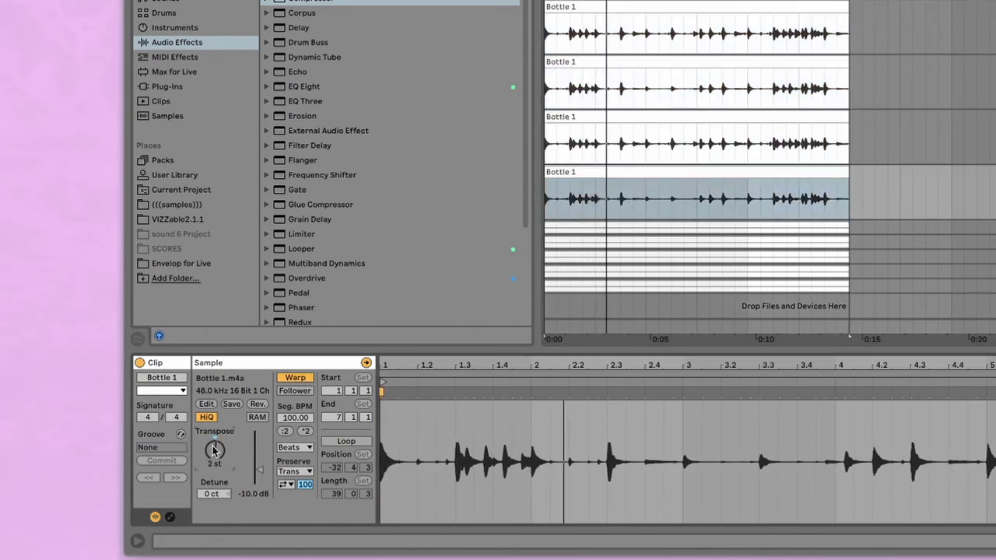
key("Down")
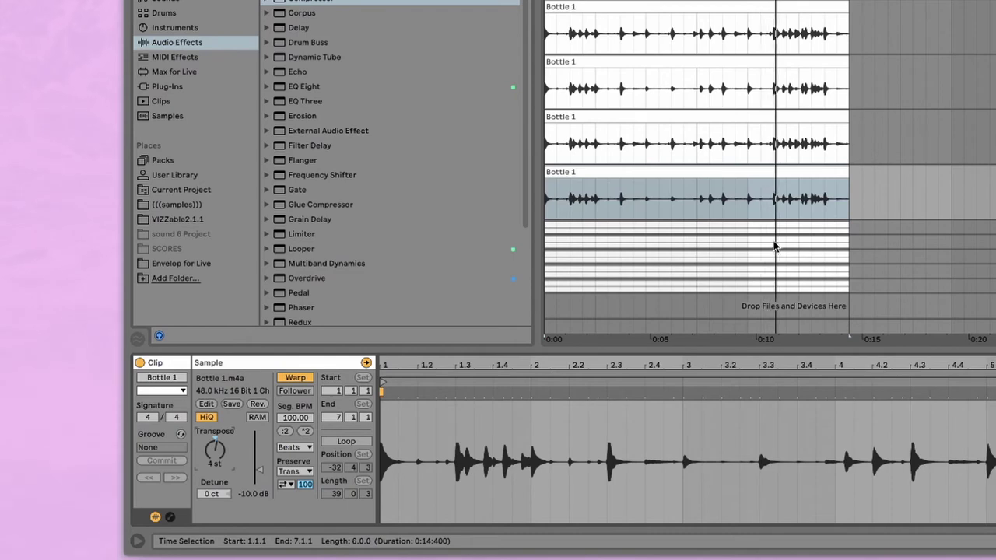
Split the clips on all four Bottle 1 tracks into six one-bar sections
left_click(708, 38)
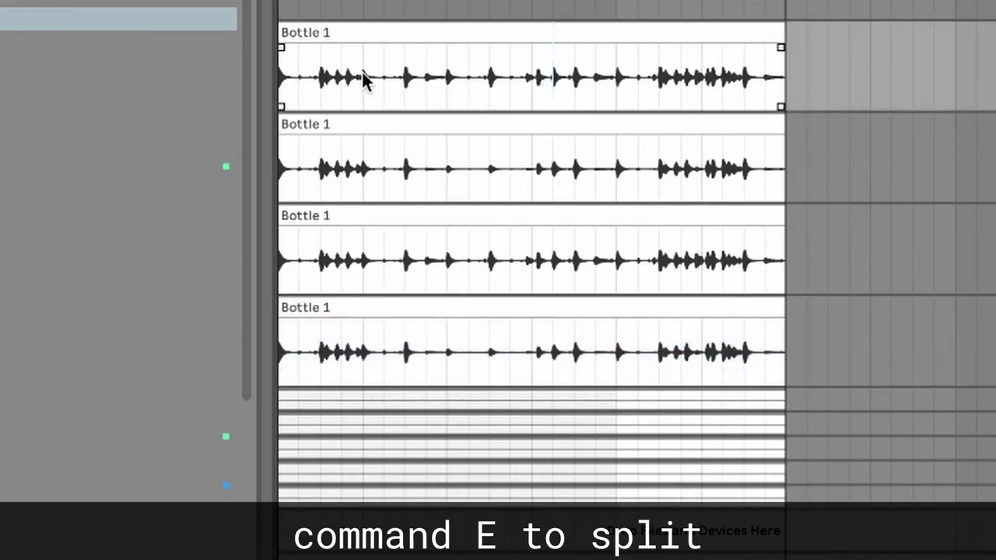
left_click_drag(364, 78, 447, 314)
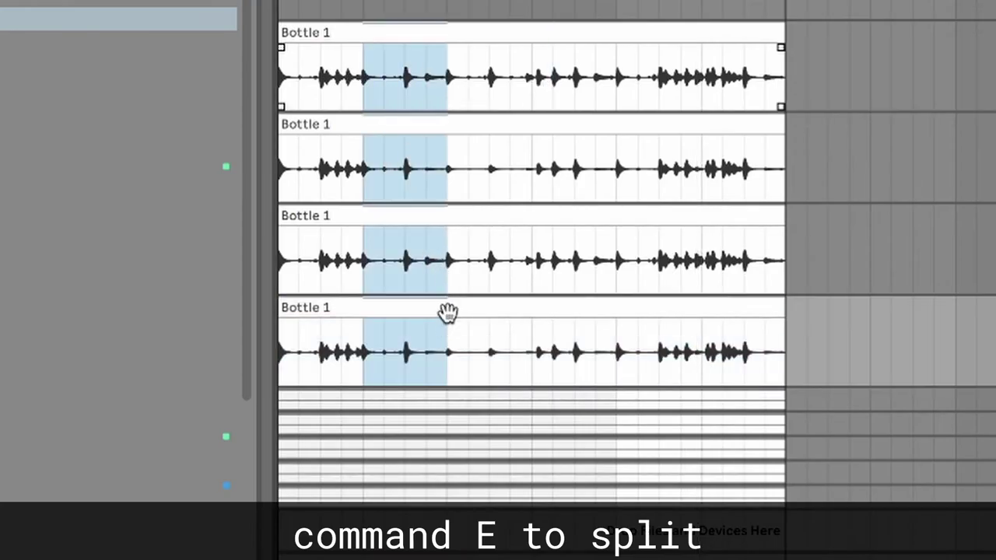
key("super+e")
left_click_drag(531, 78, 616, 342)
key("super+e")
left_click_drag(700, 76, 782, 380)
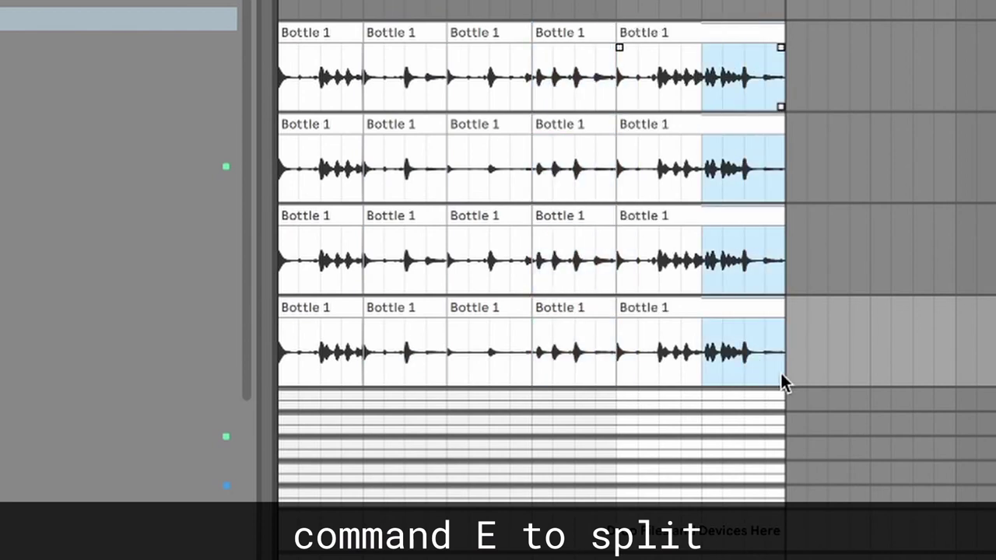
key("super+e")
Select the bar 2 sections on all four Bottle 1 tracks, transpose them together and play the loop
left_click(322, 38)
left_click(406, 42)
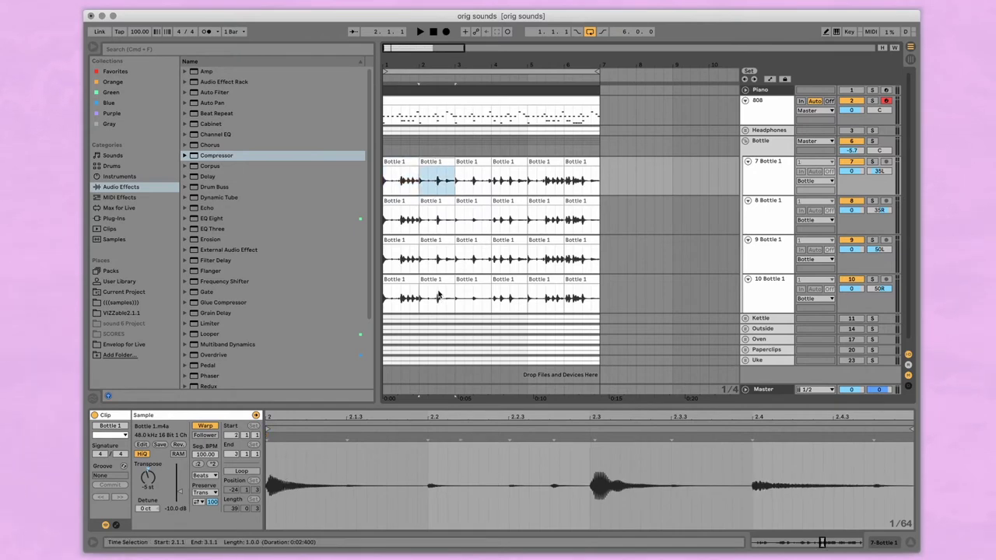
left_click(436, 281, "shift")
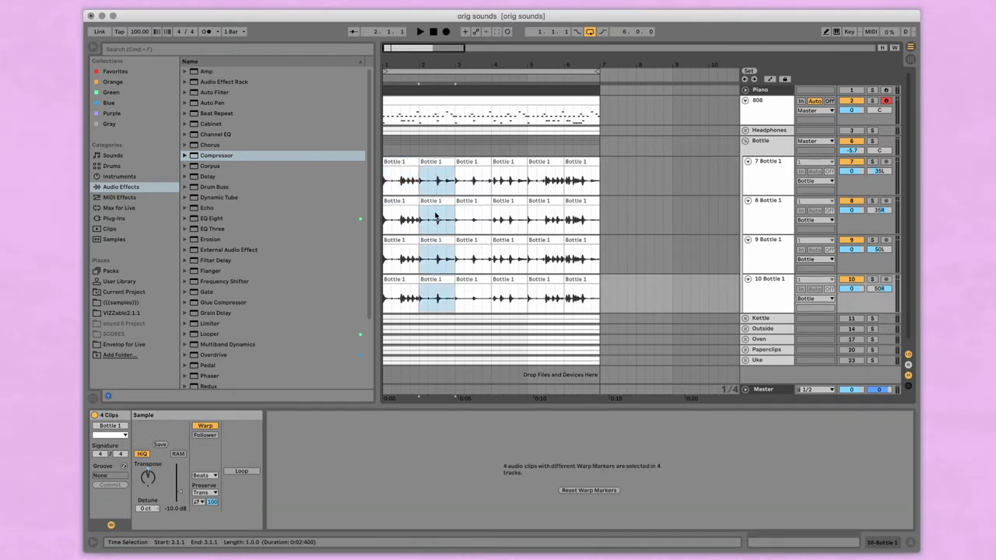
left_click(149, 479)
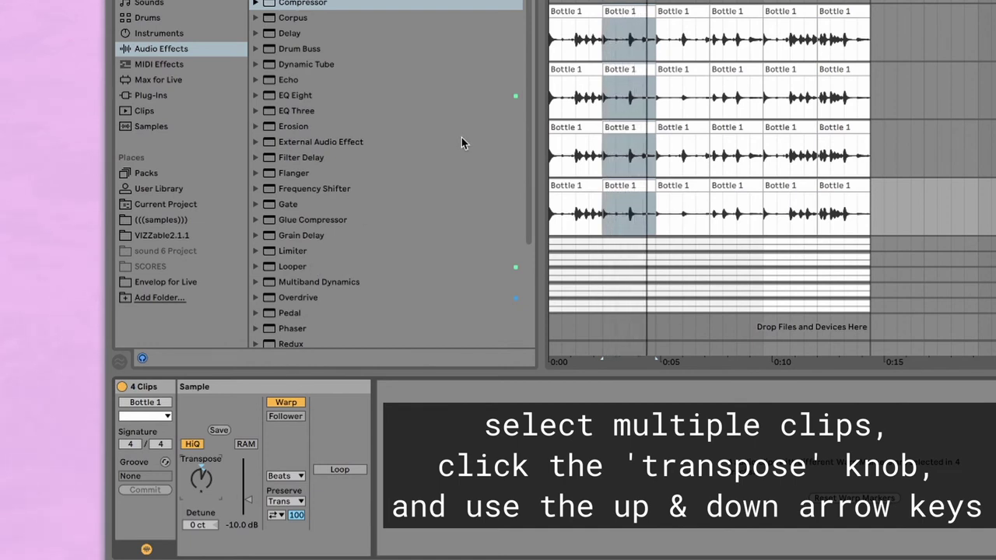
key("Home")
key("space")
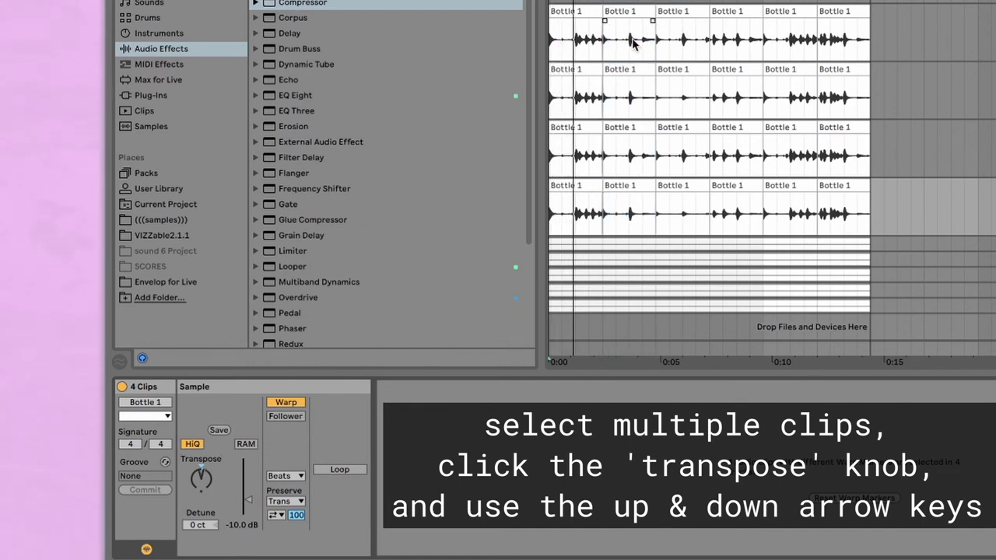
Select the bar 4 sections on all four Bottle 1 tracks and transpose them together
left_click(730, 23)
left_click(726, 187, "shift")
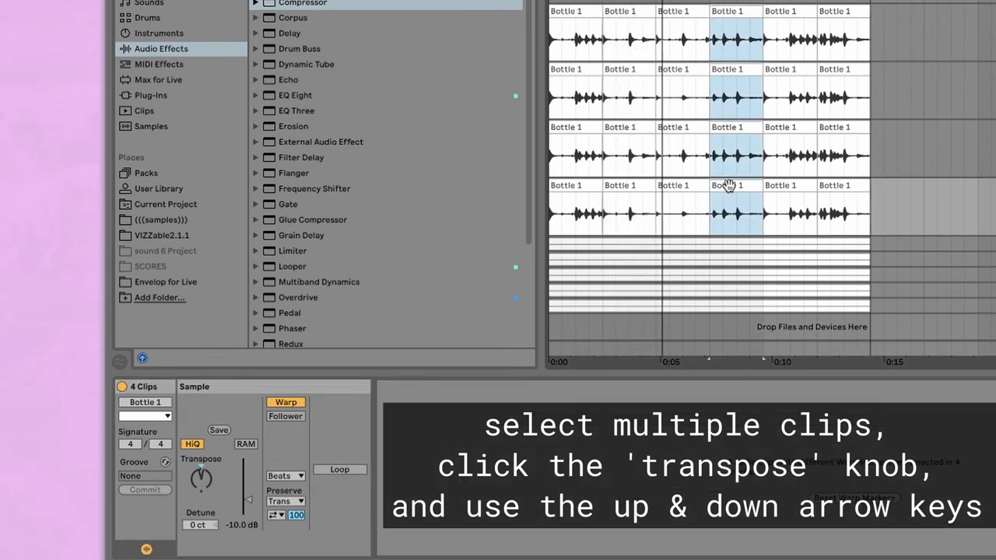
left_click(197, 480)
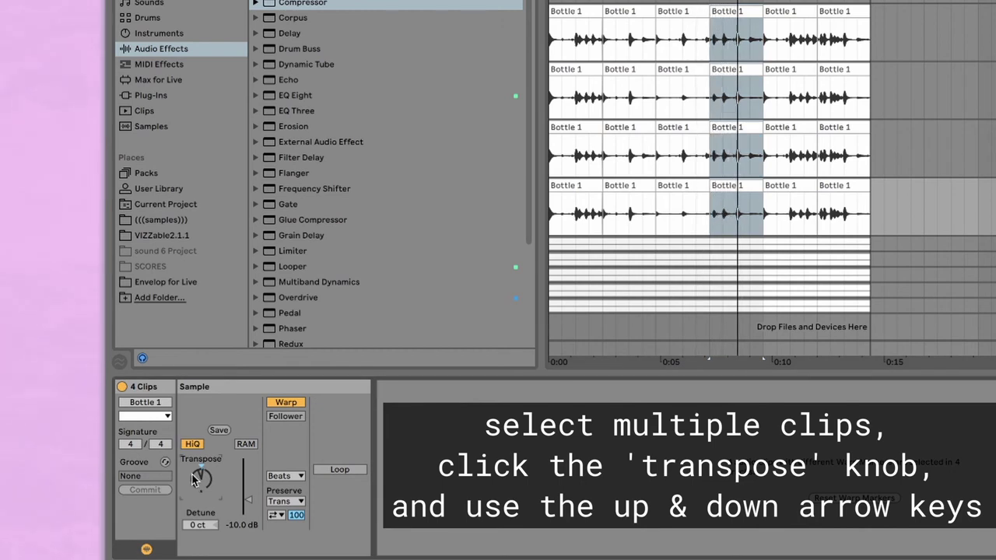
Transpose the bar 6 sections on all four Bottle 1 tracks together and play the loop from bar 1
left_click(849, 15)
left_click(831, 183, "shift")
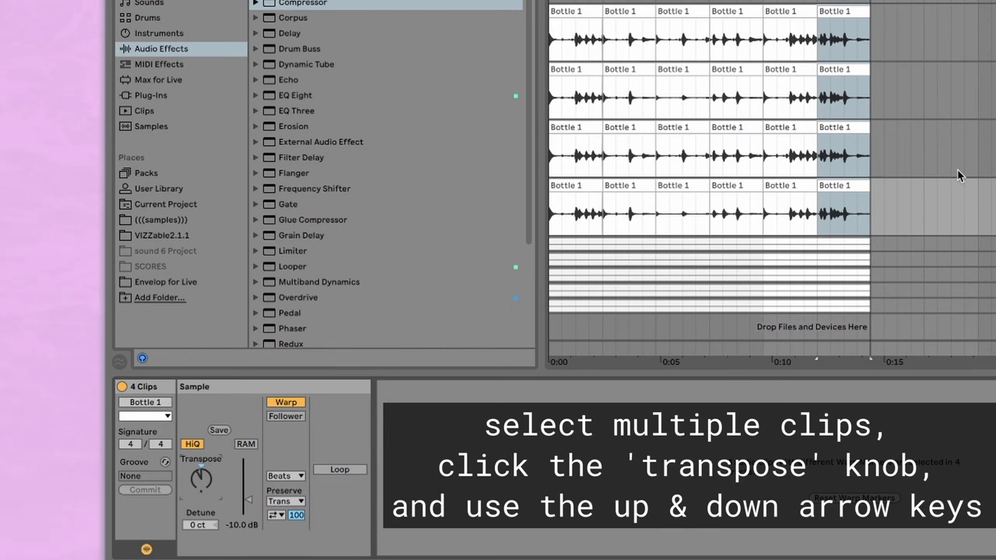
key("space")
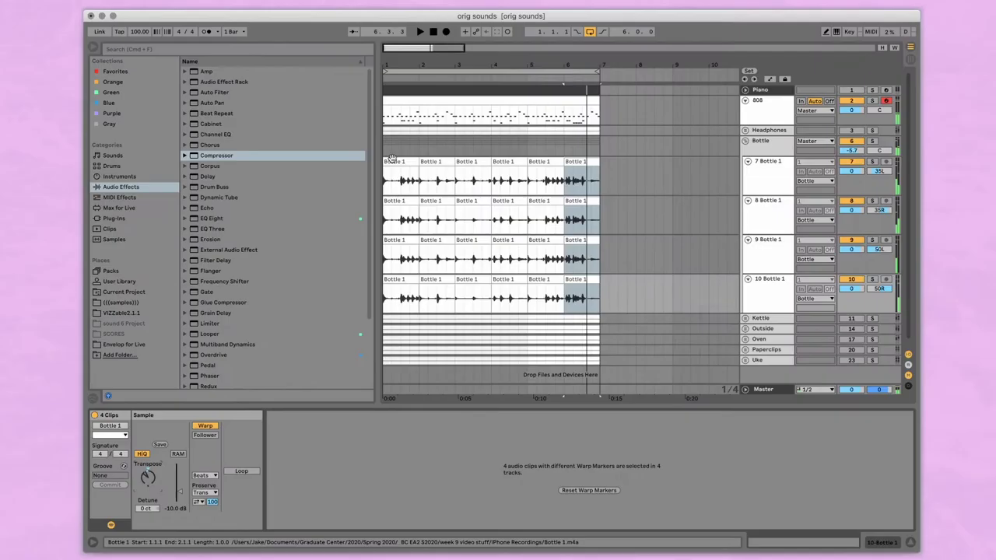
left_click(559, 9)
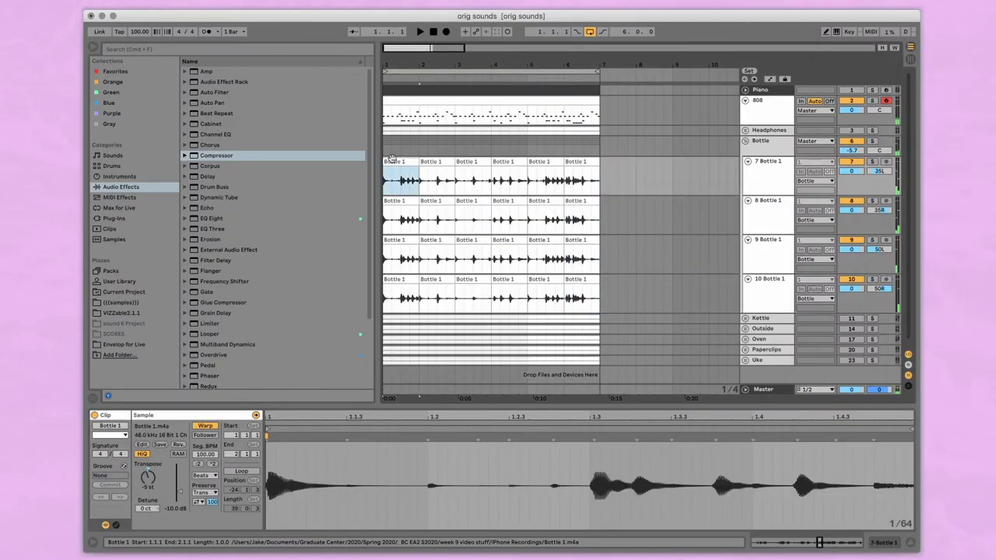
key("space")
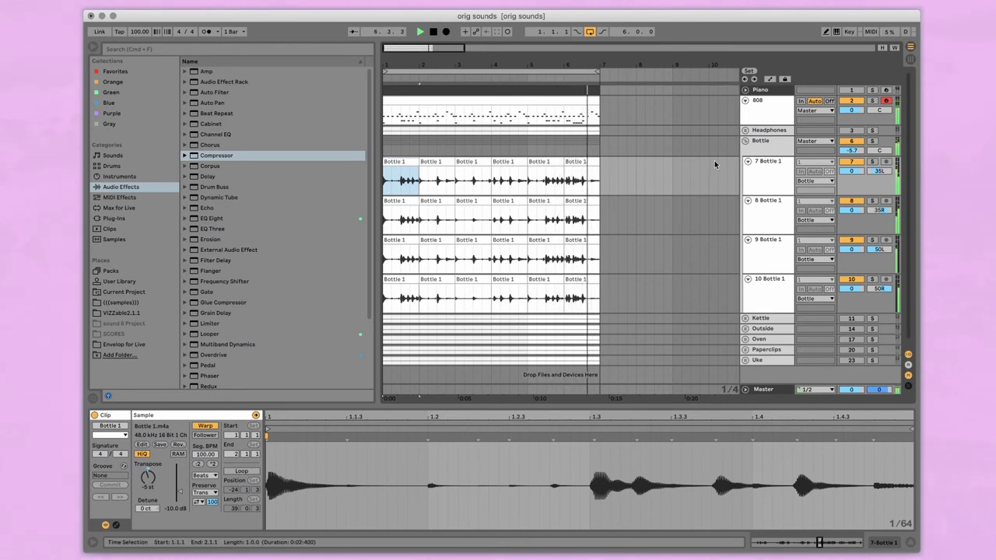
Search the audio effects for reverb and add a Reverb after the Compressor on the Bottle group
left_click(756, 146)
double_click(757, 144)
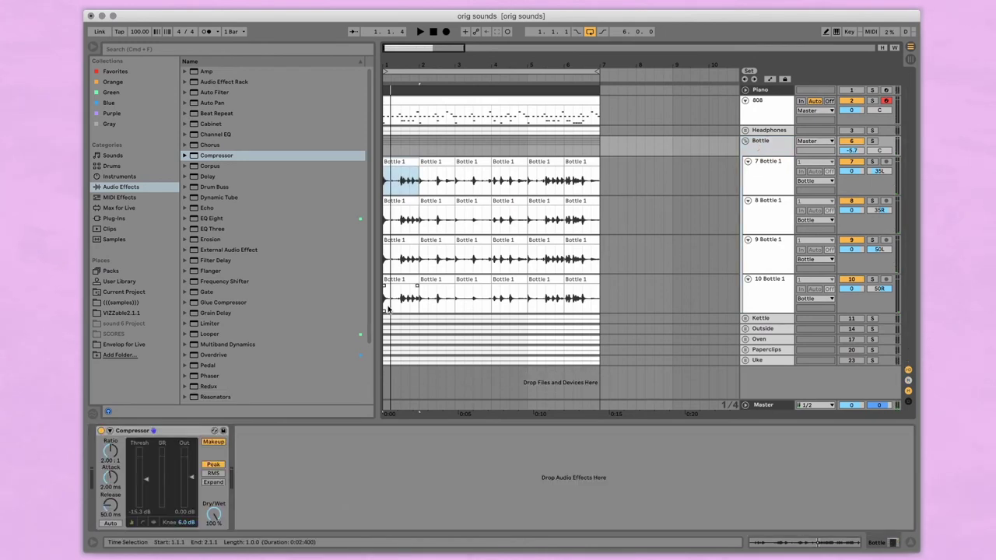
left_click(125, 49)
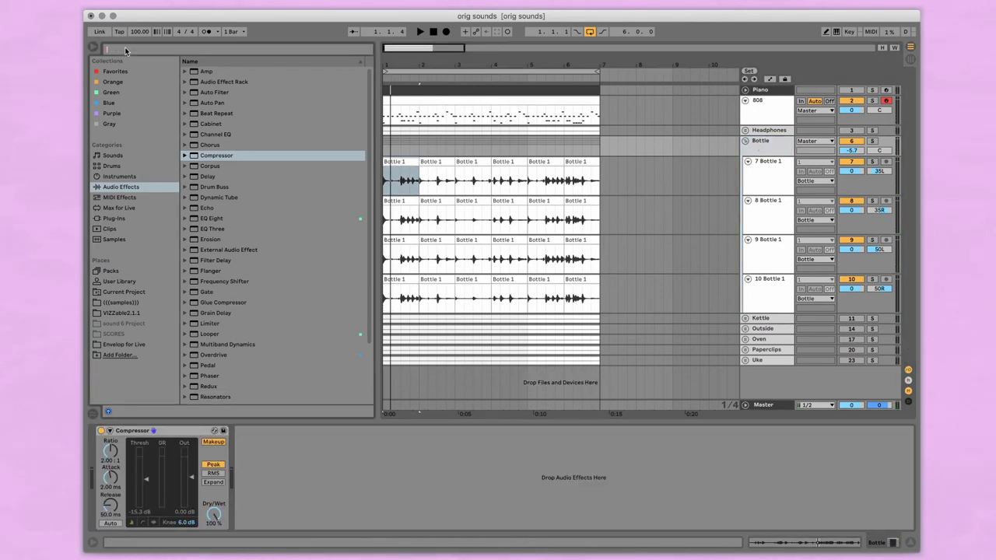
type("reverb")
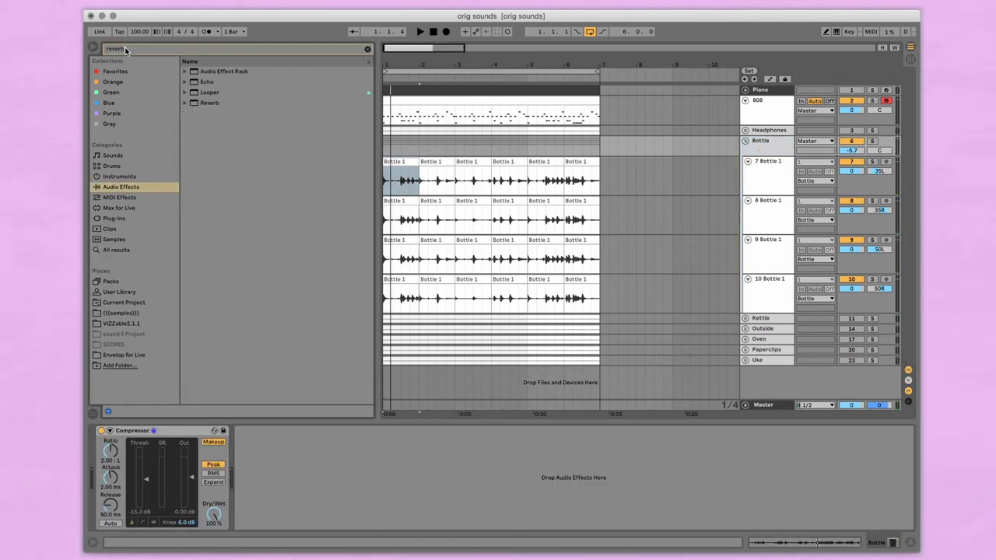
left_click_drag(209, 93, 379, 449)
Set the Bottle group's Reverb to 13 % Dry/Wet and a Decay Time of 4.98 s
left_click_drag(383, 522, 387, 519)
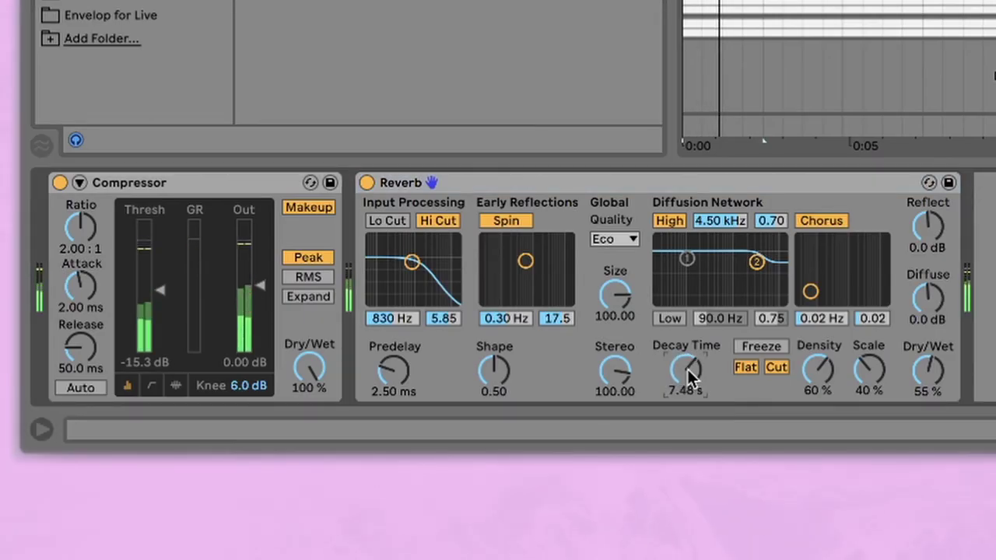
left_click_drag(924, 367, 924, 388)
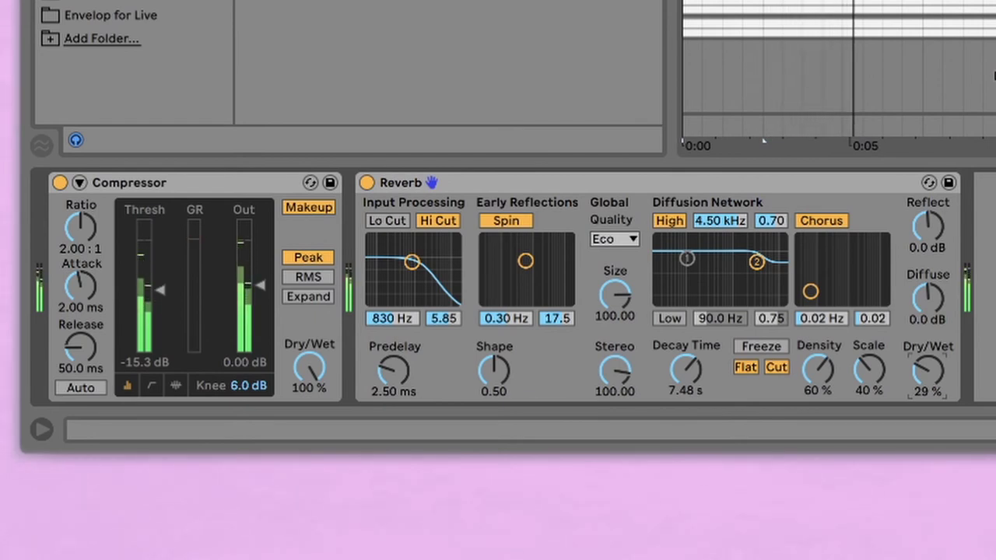
left_click_drag(924, 387, 925, 392)
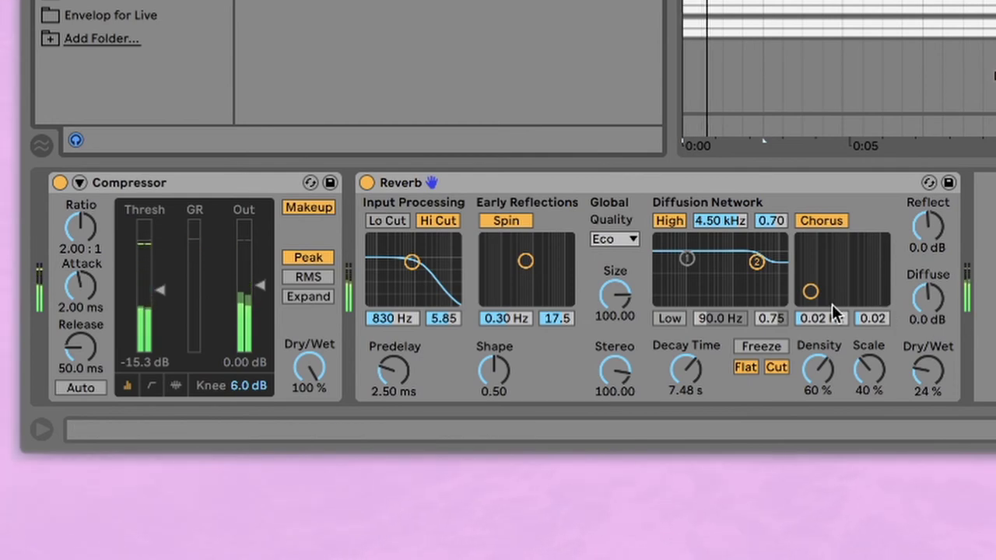
left_click_drag(920, 381, 919, 401)
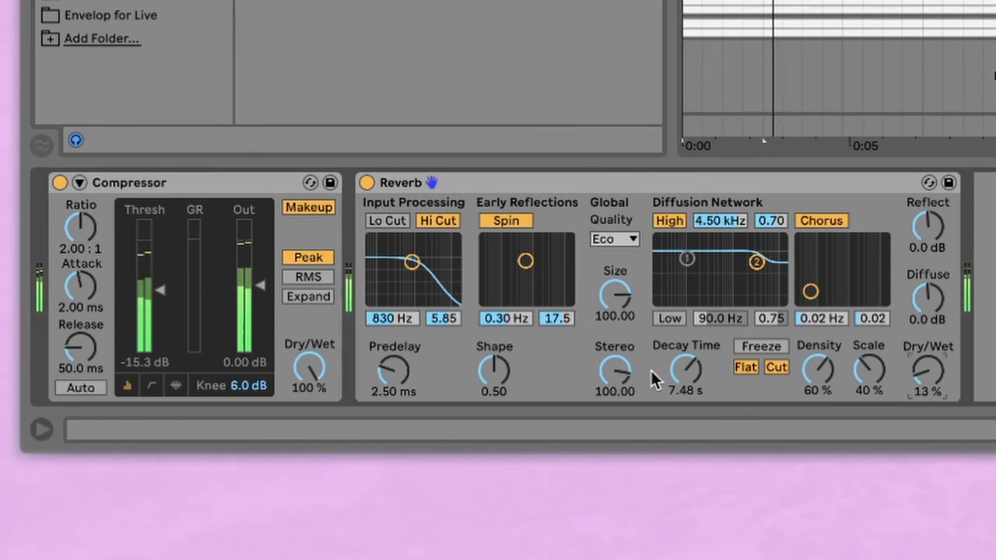
left_click_drag(678, 373, 678, 388)
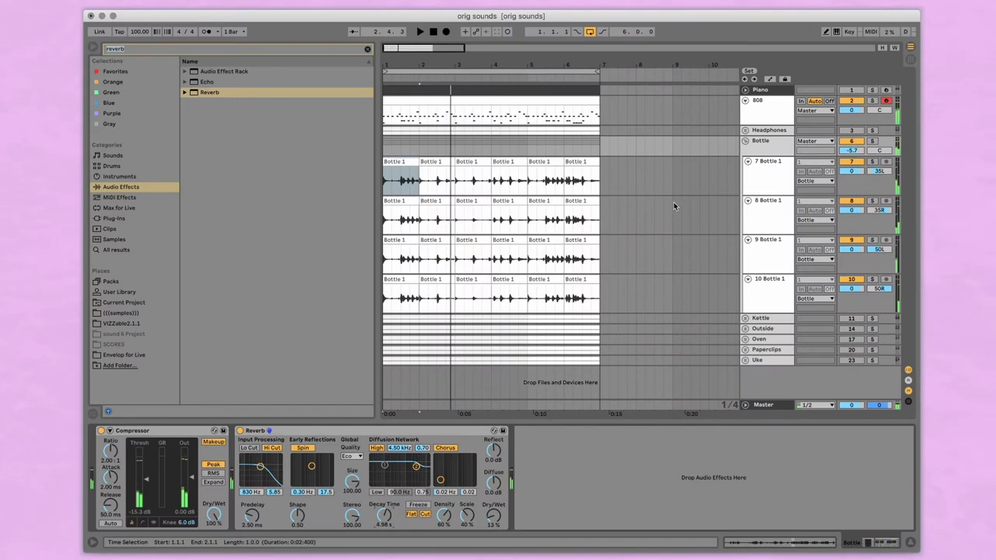
Collapse the Bottle group, expand the Paperclips group and start playback
left_click(746, 141)
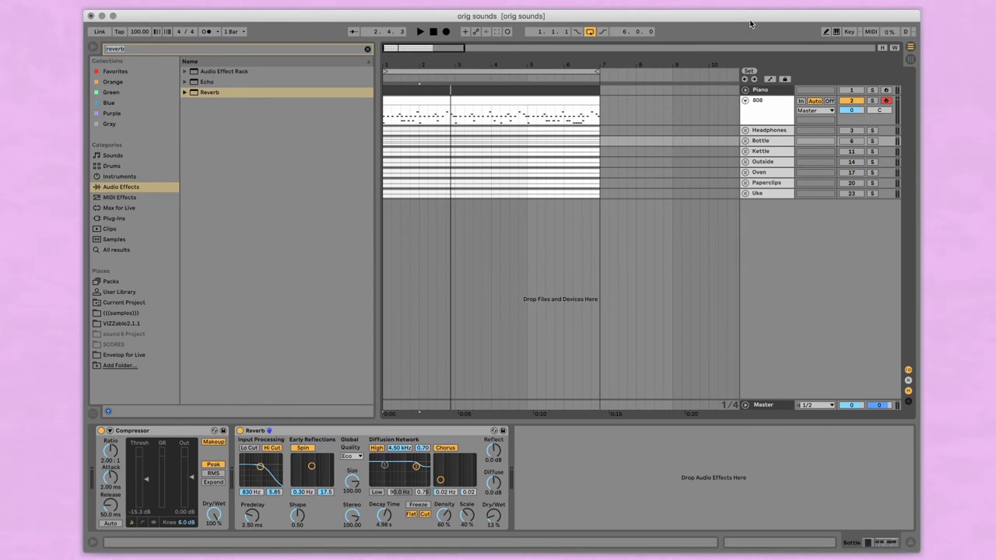
left_click(754, 184)
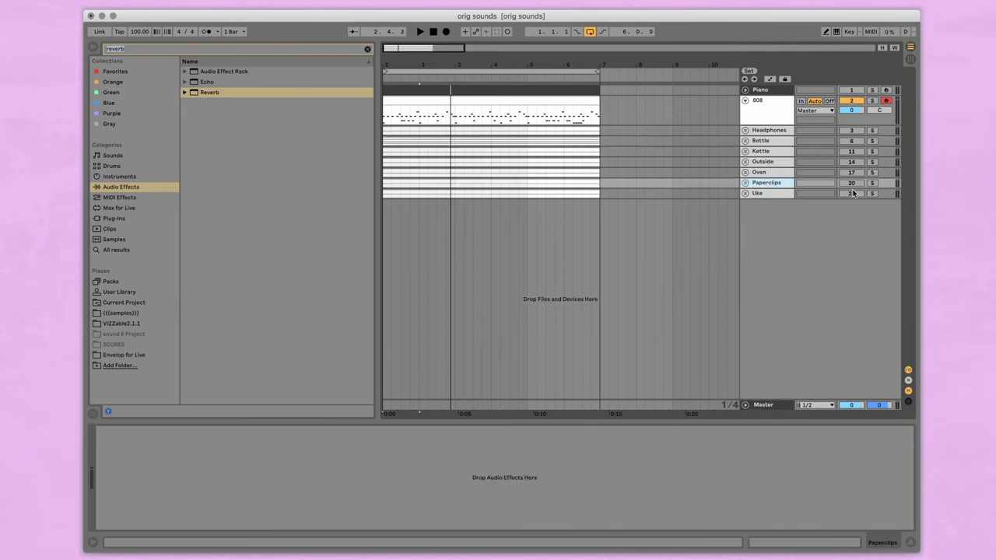
left_click(745, 182)
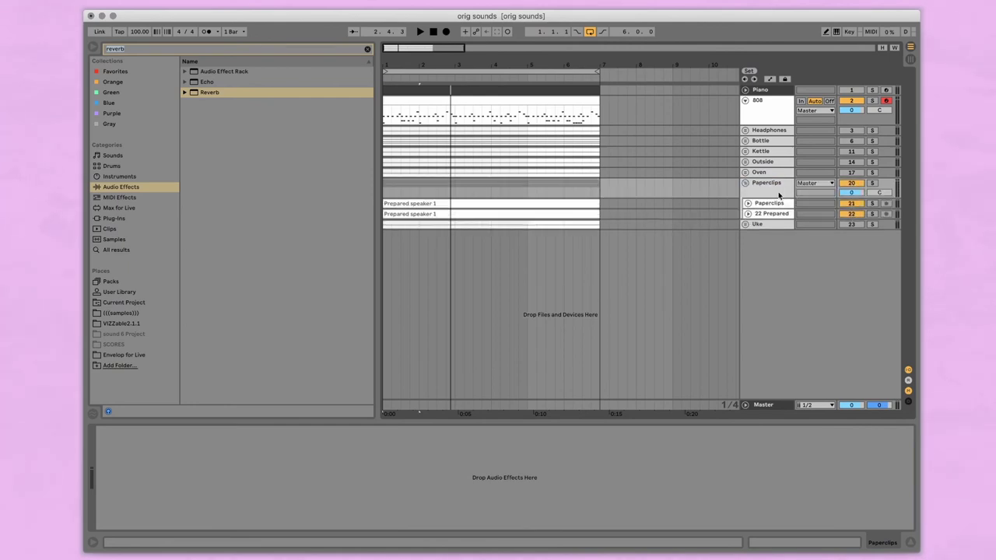
key("space")
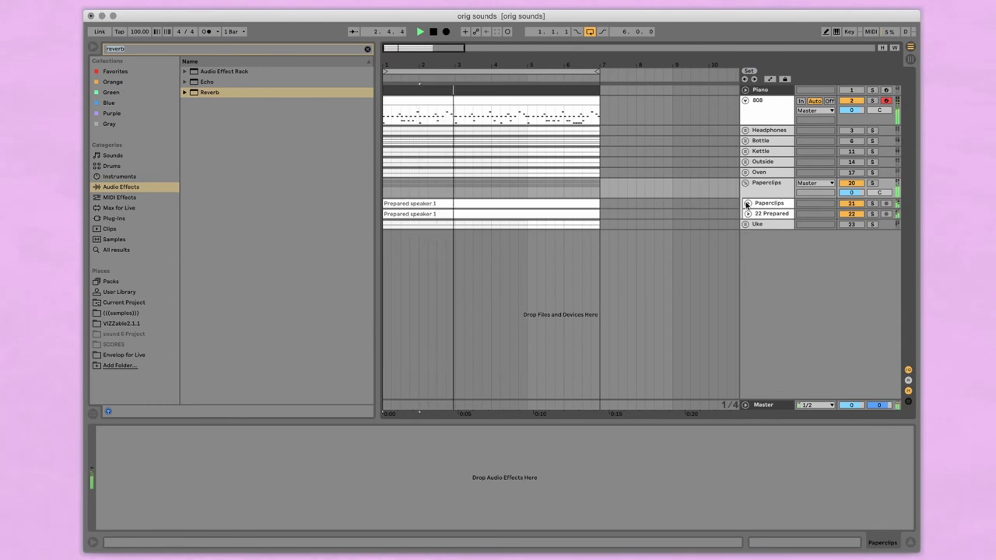
Unfold both Prepared speaker 1 tracks in the Paperclips group and enlarge them to show their waveforms
left_click(747, 203)
left_click(746, 224)
left_click_drag(773, 217, 771, 246)
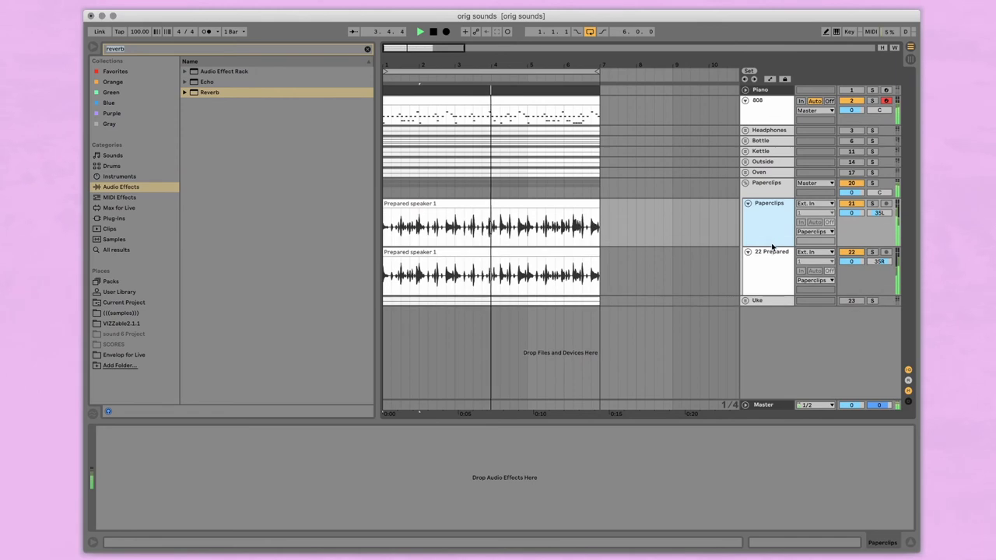
Select the Paperclips group and set its volume to -16.0 dB
left_click(767, 184)
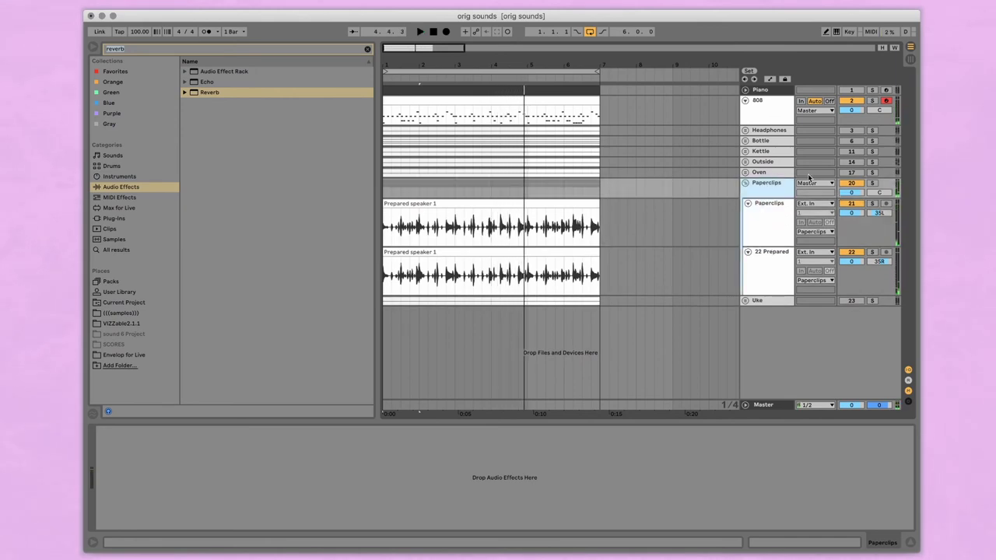
left_click(853, 193)
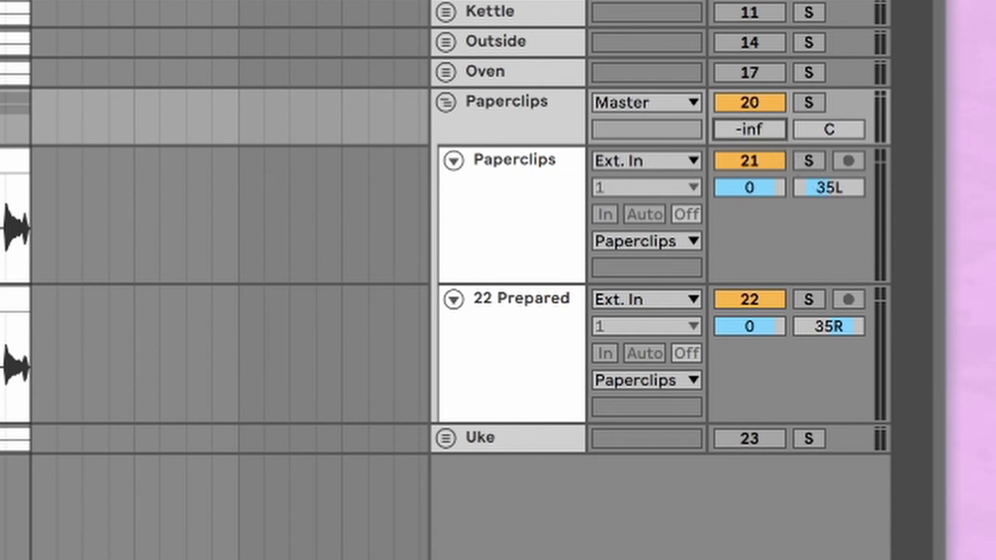
left_click_drag(750, 130, 750, 87)
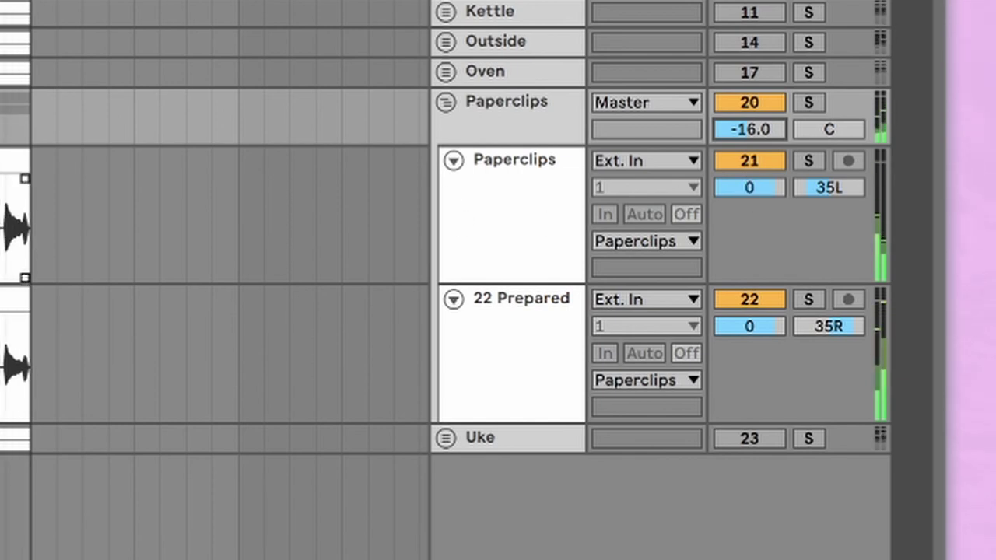
Transpose both Prepared speaker 1 clips by -12 st and set the Paperclips group's volume to -12.4 dB
left_click(459, 204)
left_click(458, 252, "shift")
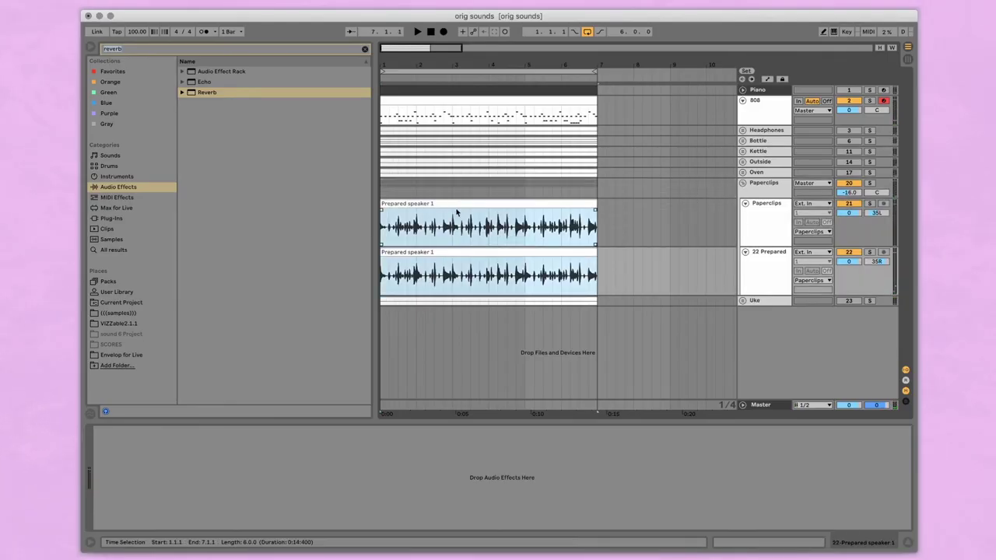
double_click(455, 204)
left_click(443, 251, "shift")
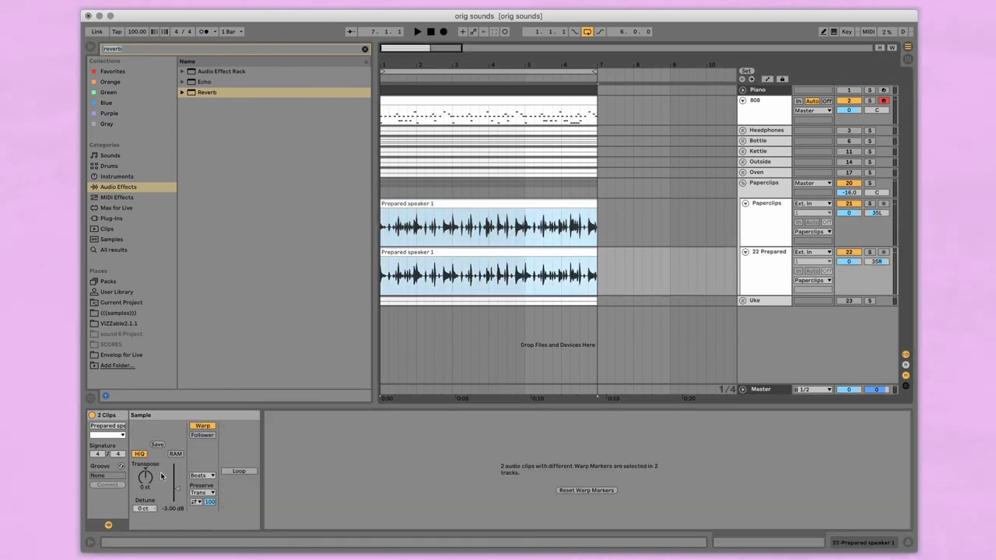
key("space")
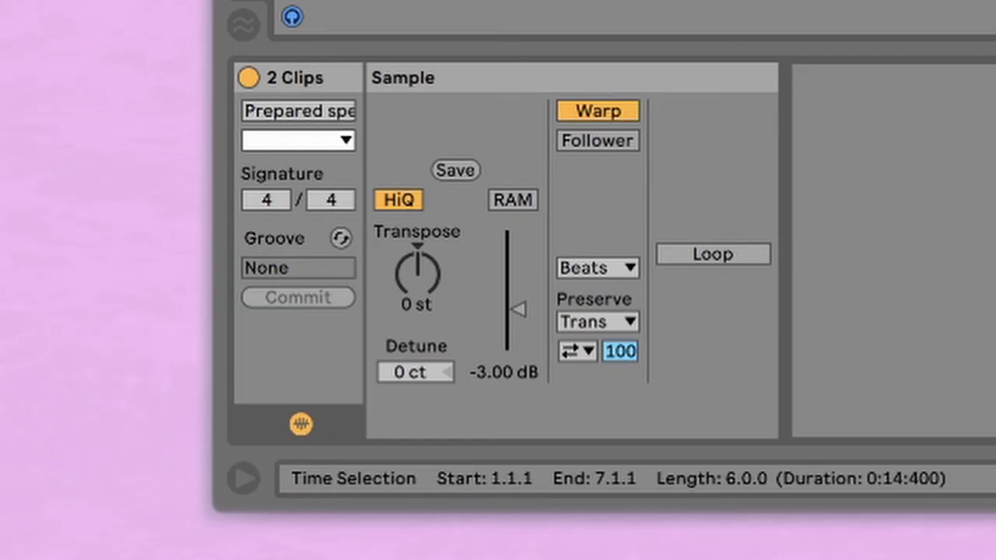
left_click_drag(453, 270, 453, 286)
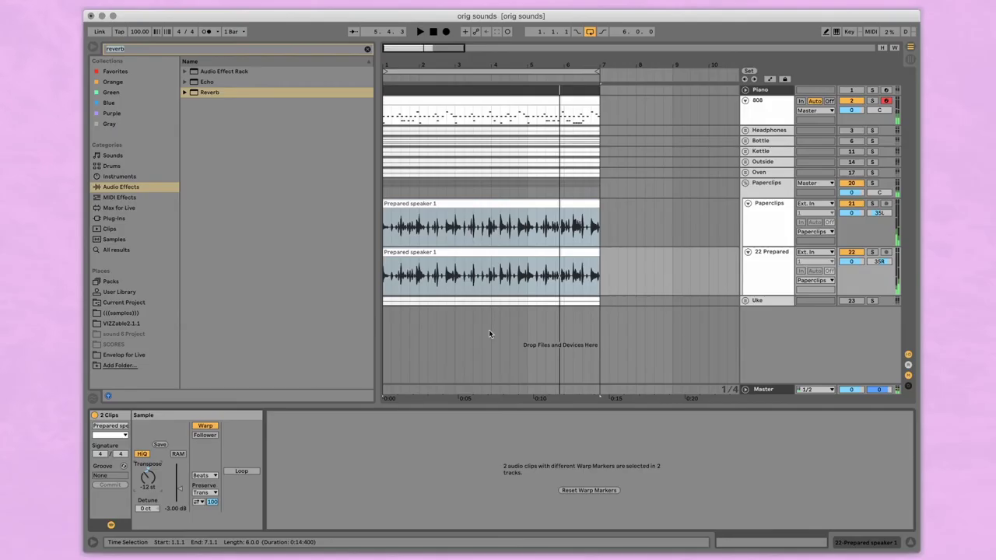
left_click_drag(853, 194, 874, 189)
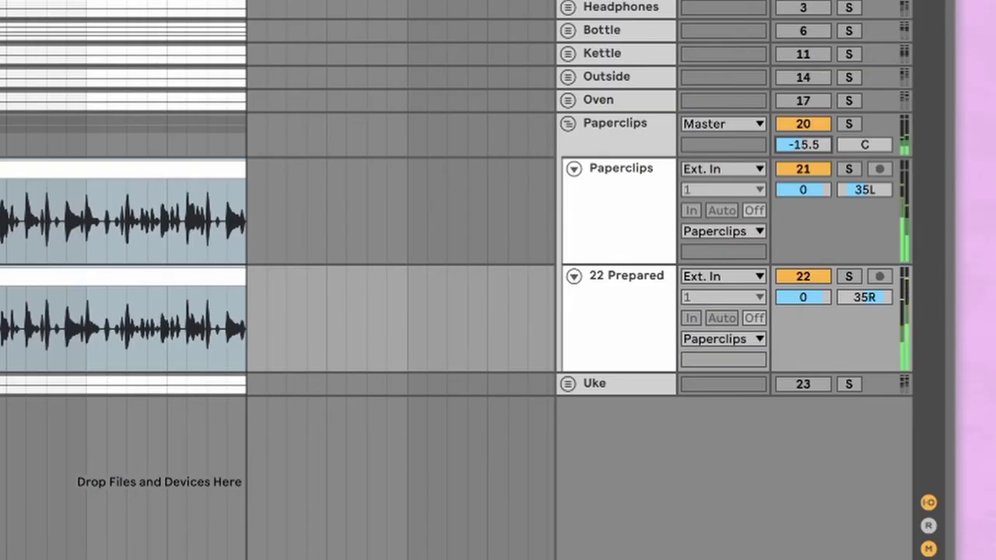
left_click_drag(802, 145, 803, 141)
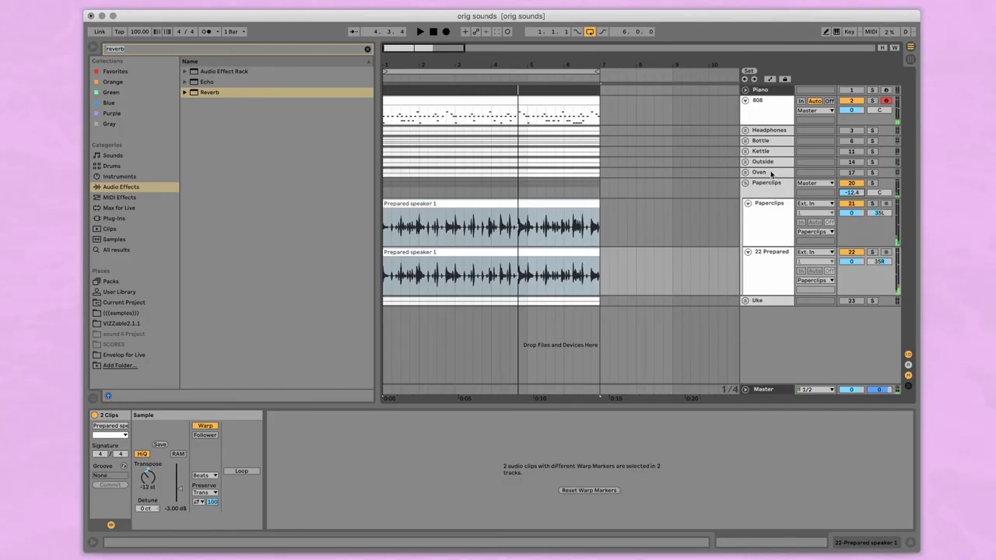
Expand the Outside group, enlarge its two Outside 1 tracks to show their waveforms, and activate the group for playback
left_click(745, 162)
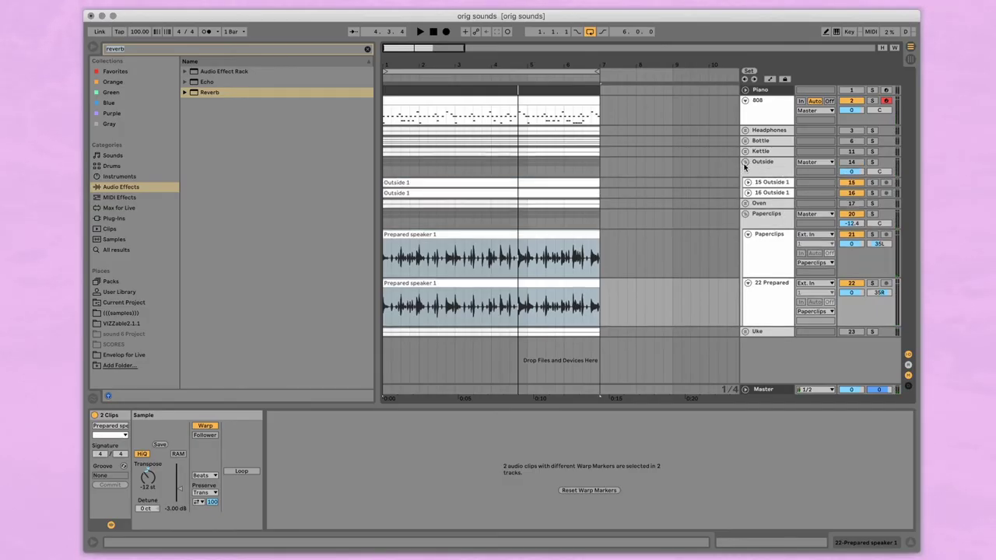
left_click(768, 194)
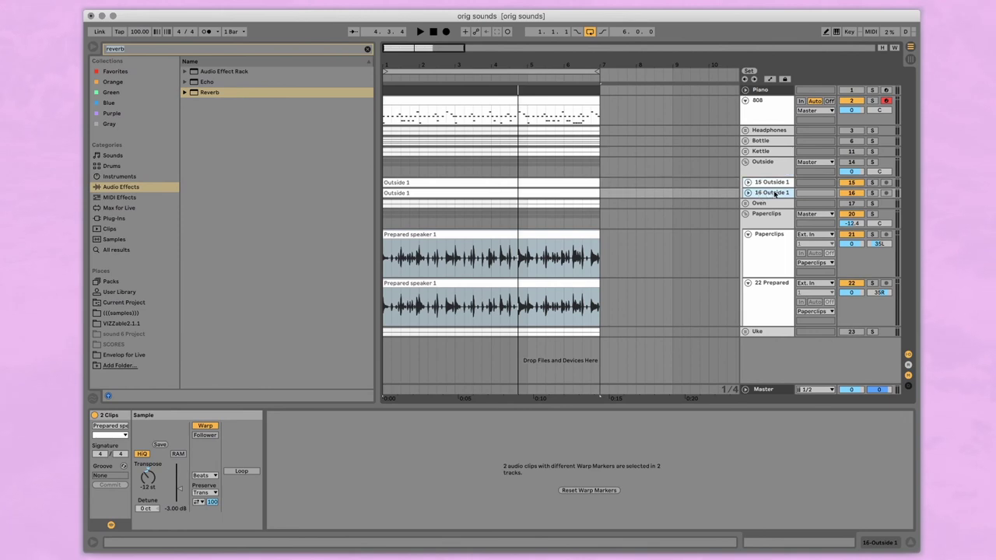
left_click(772, 184, "shift")
left_click_drag(772, 187, 771, 204)
key("space")
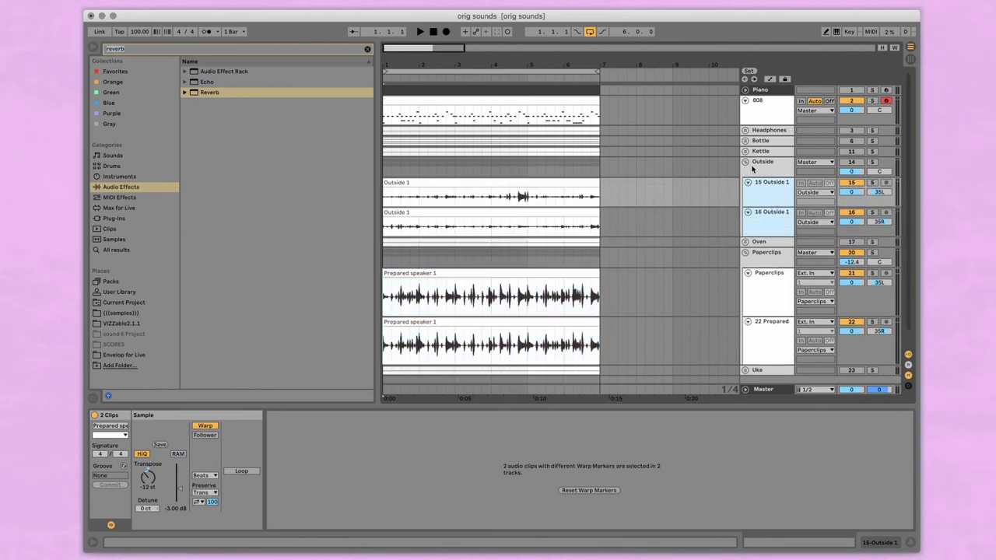
left_click(853, 162)
key("space")
left_click(768, 173)
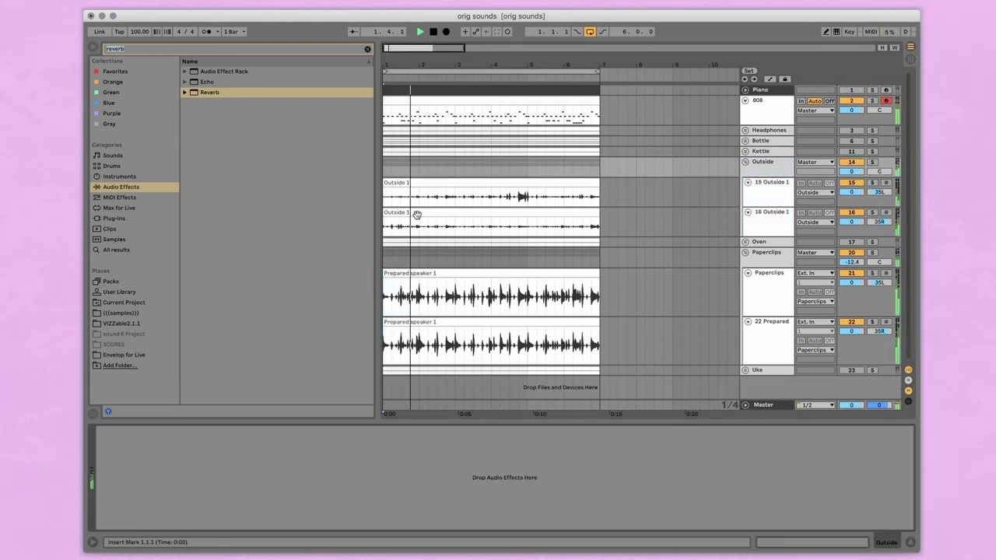
Search the audio effects for "comp" and add a Compressor to the Outside group
left_click(172, 49)
type("co")
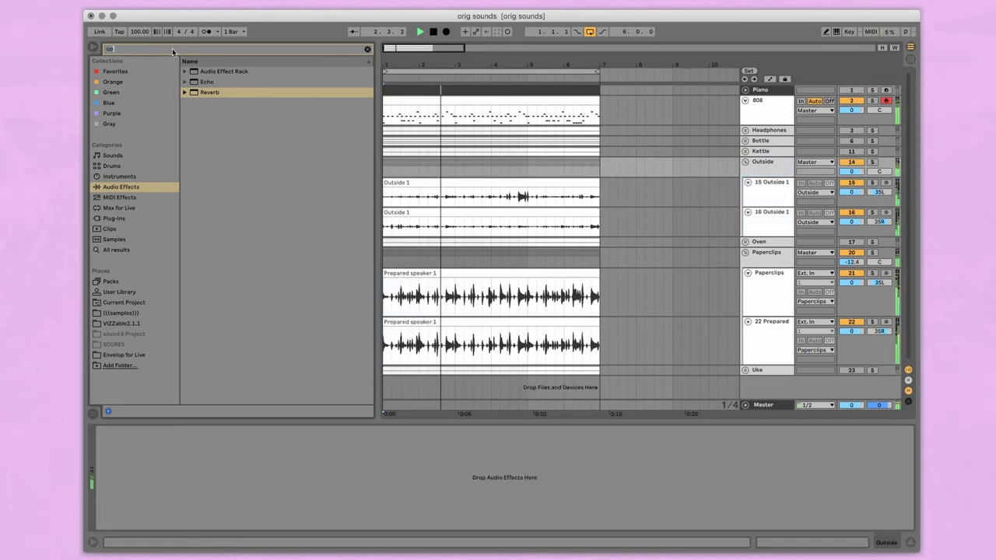
type("mp")
double_click(216, 82)
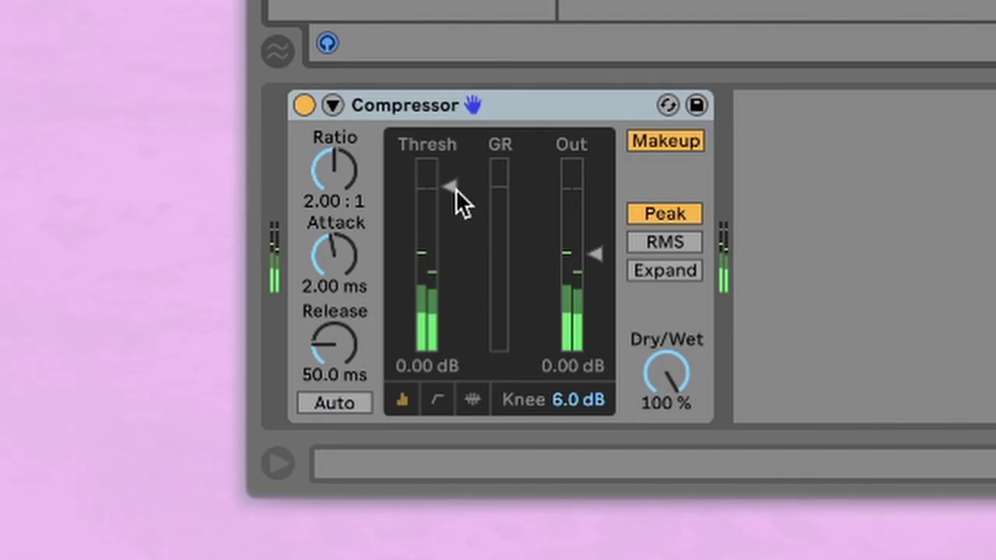
Lower the Outside group's Compressor threshold to about -19.8 dB
left_click_drag(148, 456, 146, 474)
left_click_drag(449, 245, 449, 299)
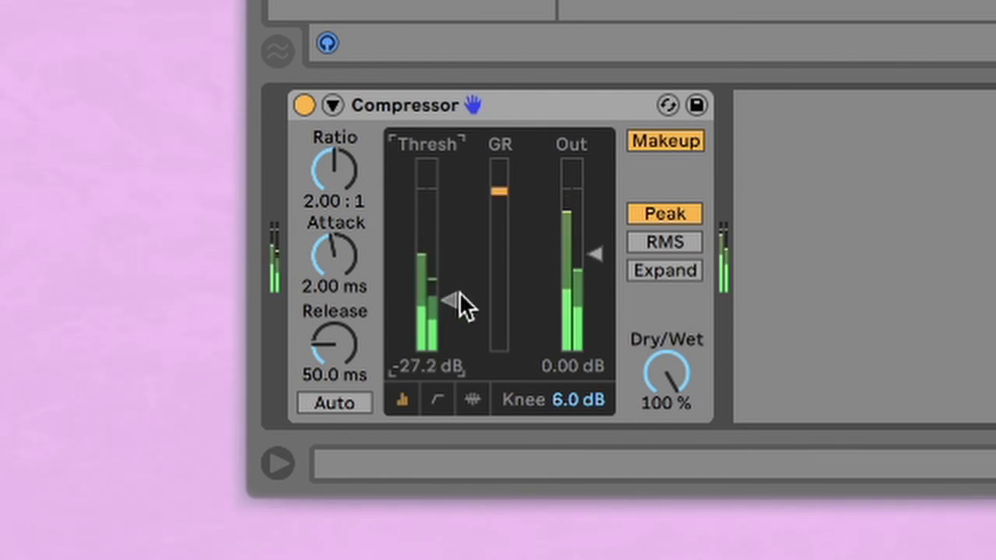
left_click_drag(461, 296, 460, 284)
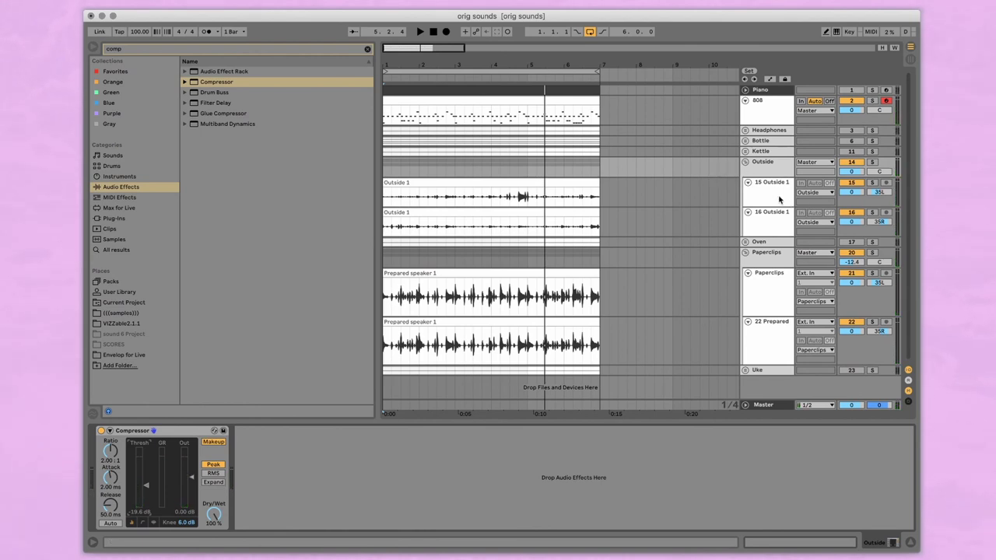
Fold both Outside 1 tracks to minimum height and set the Paperclips group's volume to about -13.8 dB during playback
key("space")
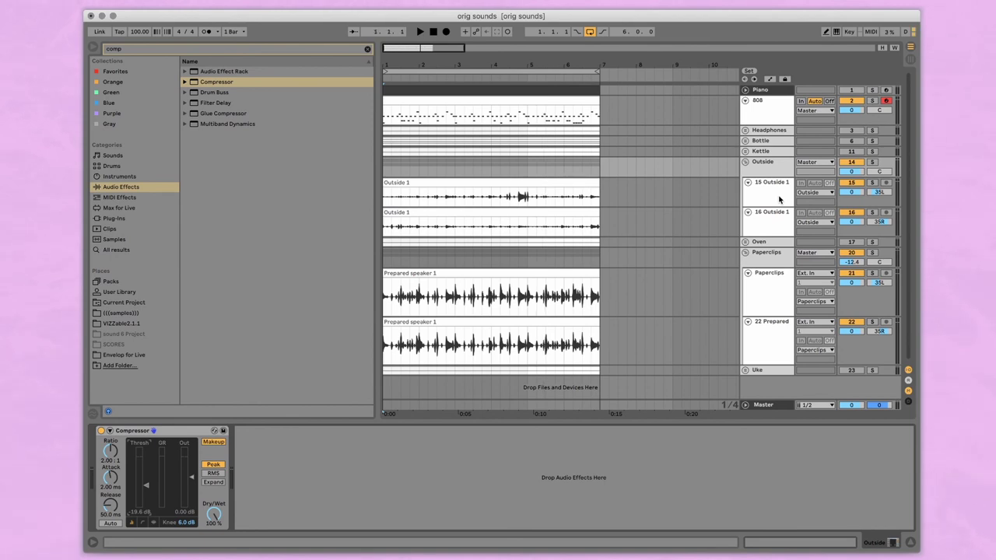
left_click(779, 199)
left_click(779, 217, "shift")
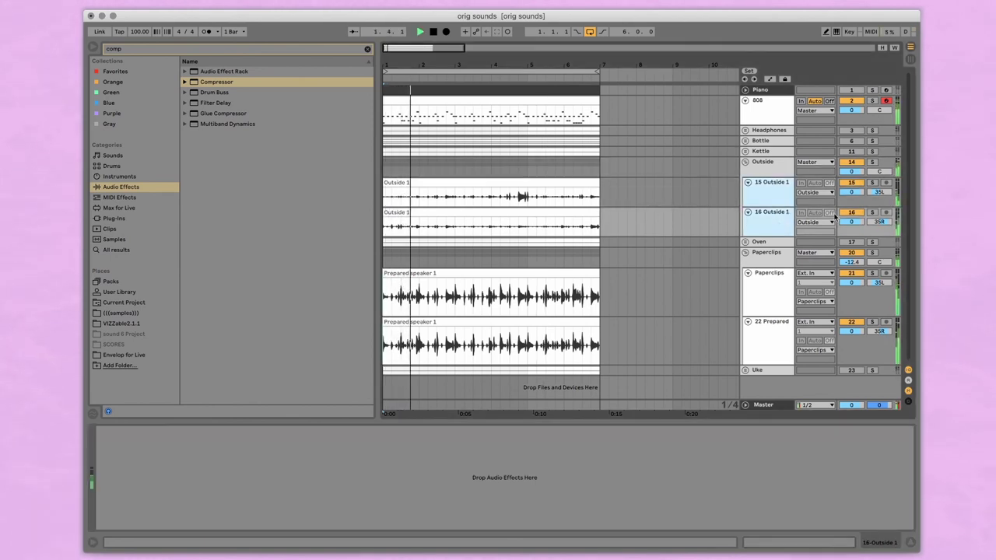
left_click_drag(854, 236, 853, 194)
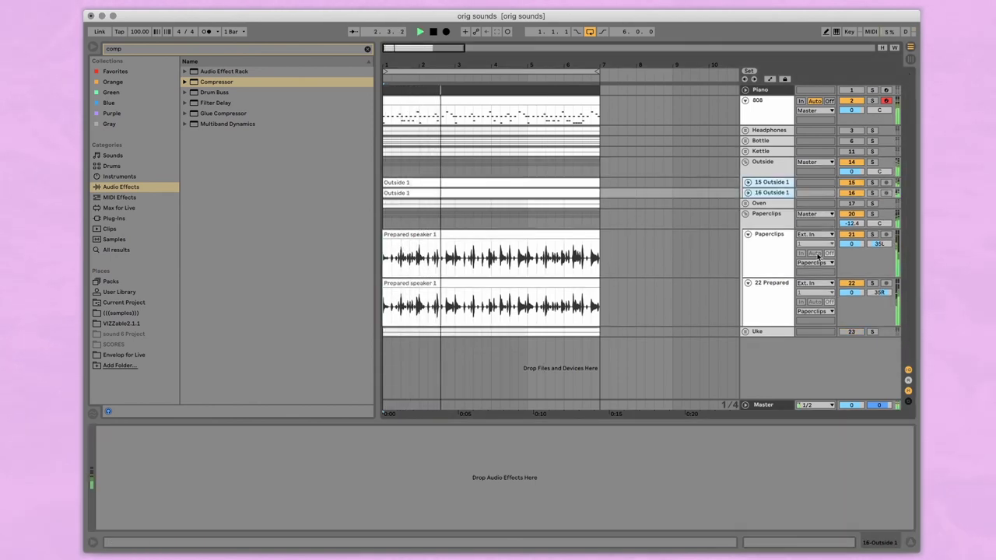
left_click_drag(852, 223, 856, 227)
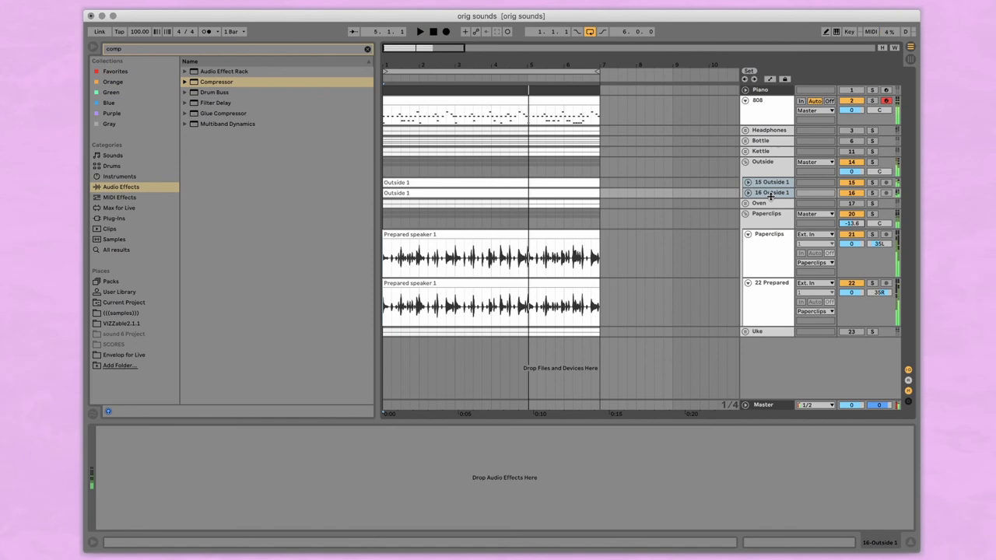
key("space")
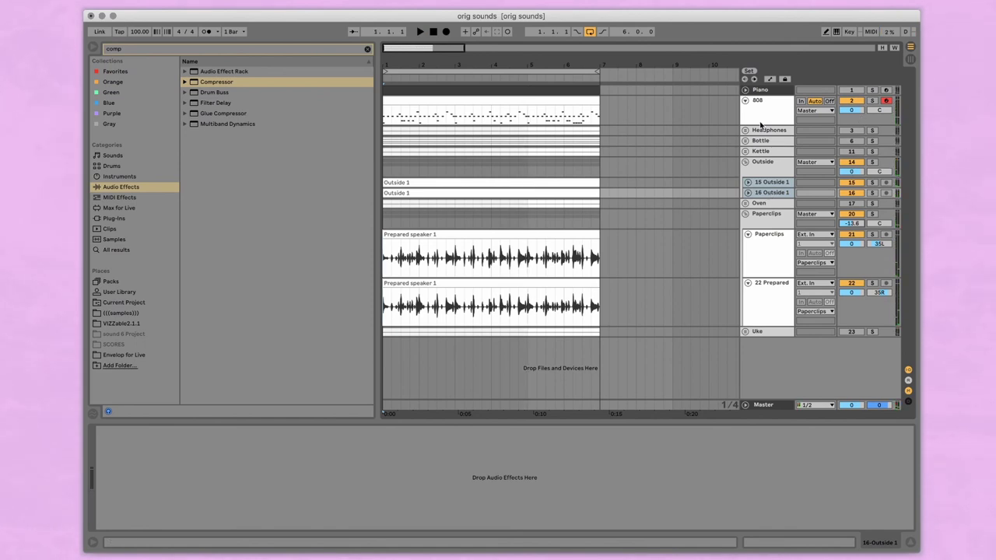
Collapse the Outside and Paperclips groups and deactivate both of them
left_click(746, 162)
left_click(745, 182)
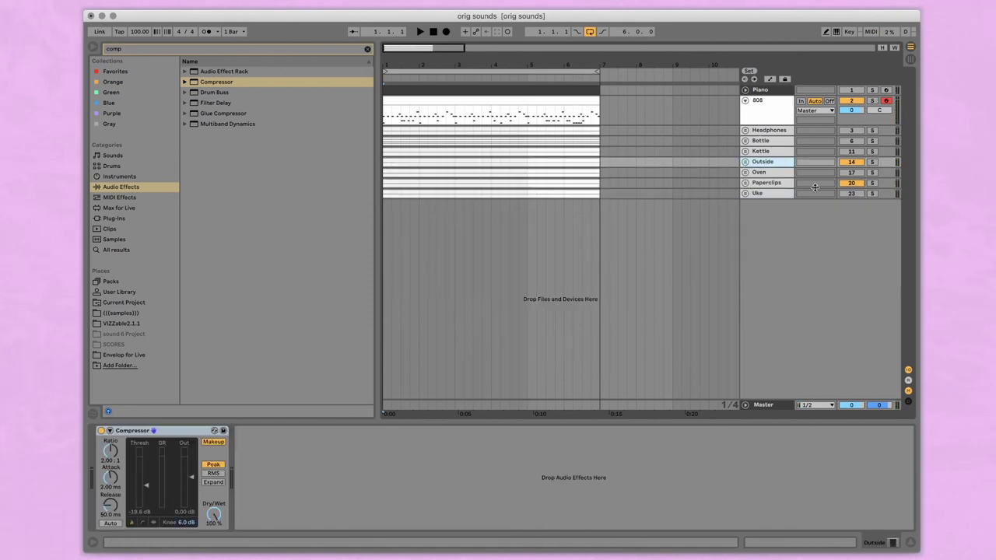
left_click(848, 163)
left_click(851, 183)
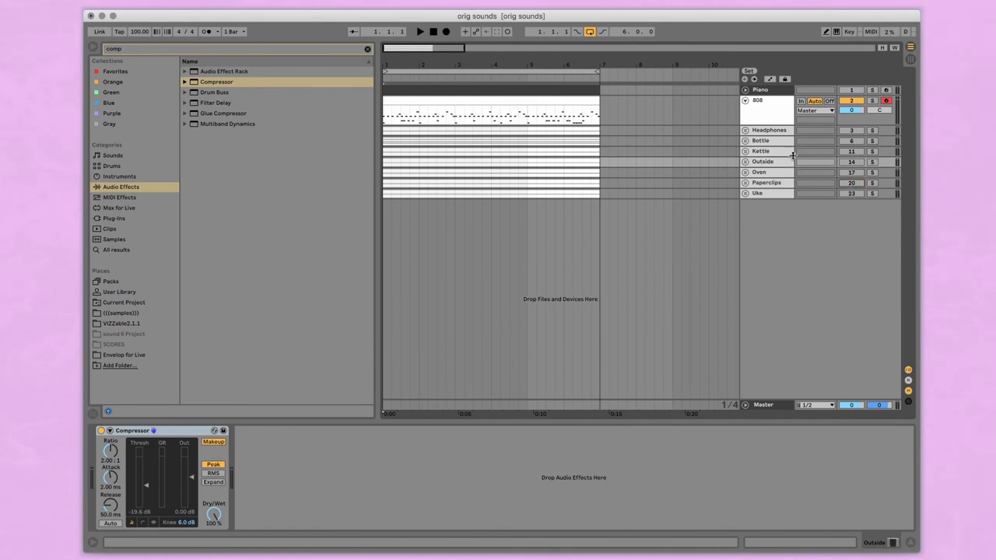
Play the 808 beat alone, enlarge its track to show the drum notes, and hide the browser
key("space")
left_click_drag(868, 125, 867, 219)
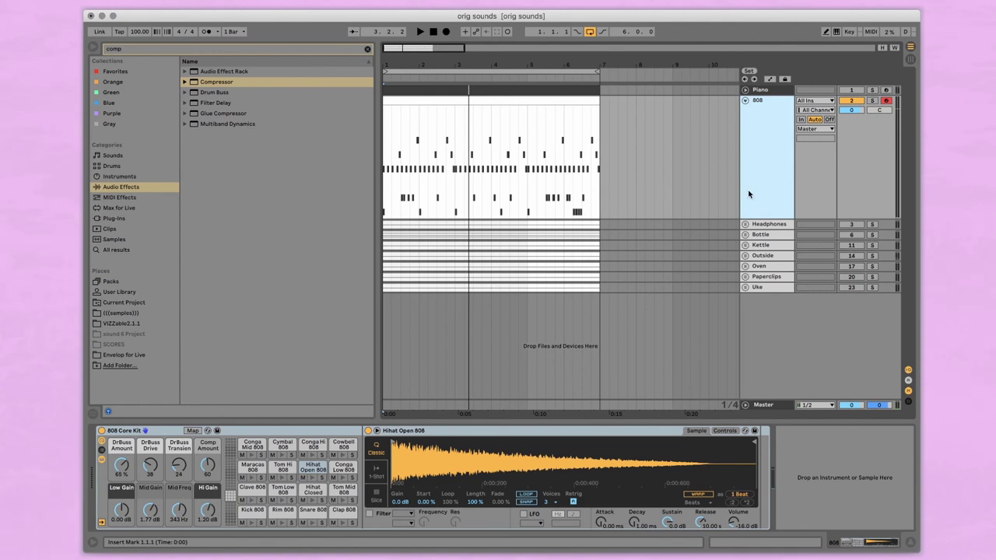
scroll(584, 193, "up", 4)
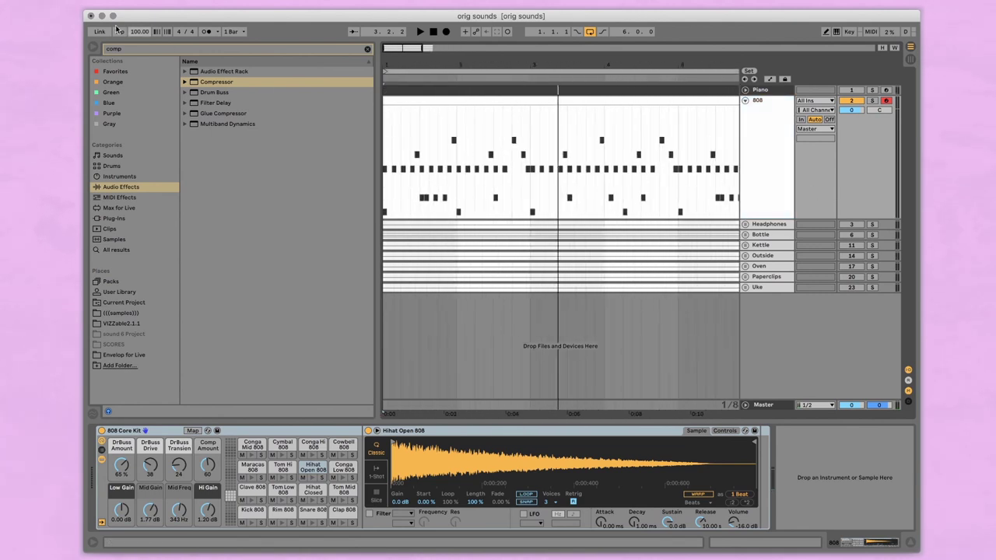
left_click(97, 49)
key("minus")
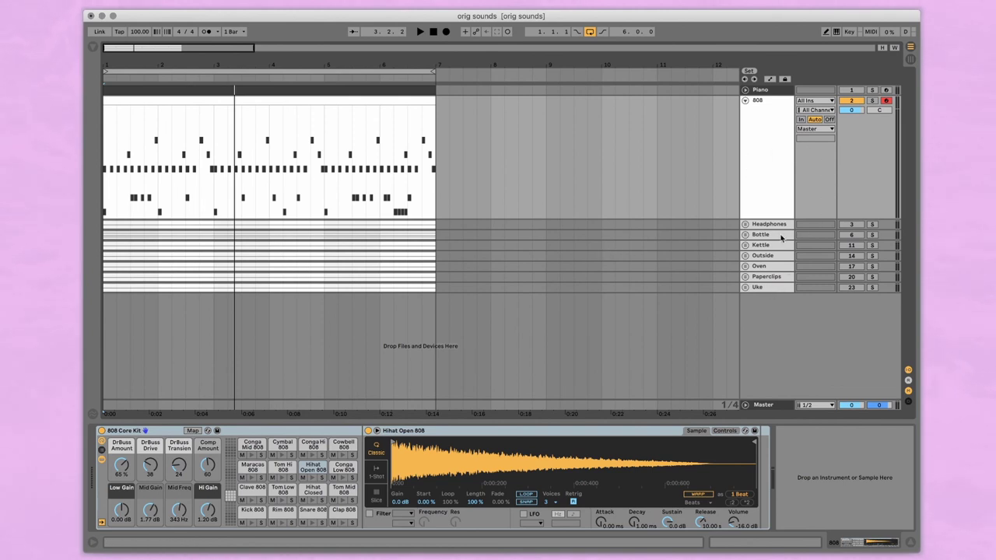
Compare the 808 track with the sound groups from Headphones to Uke by selecting each set in turn
left_click(763, 132)
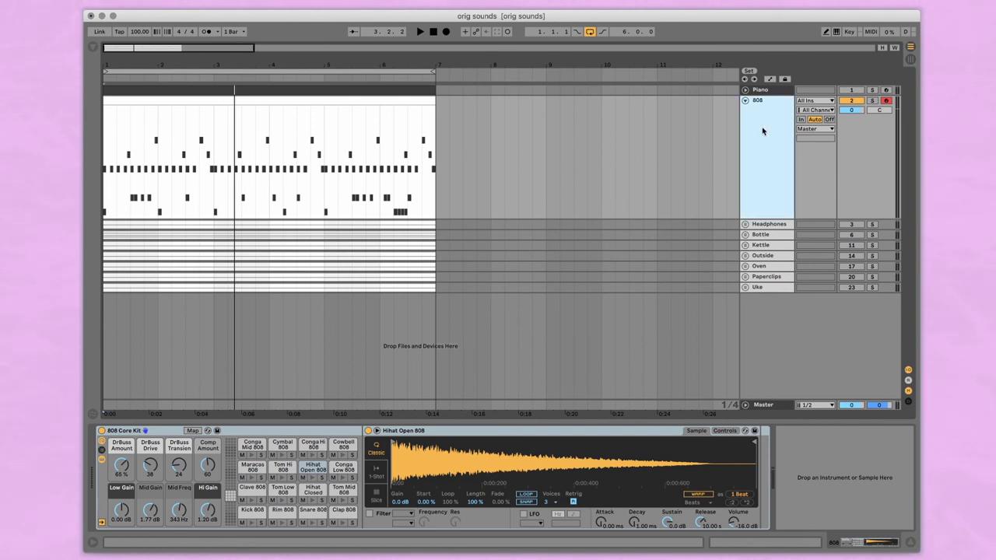
left_click(767, 226)
left_click(766, 287, "shift")
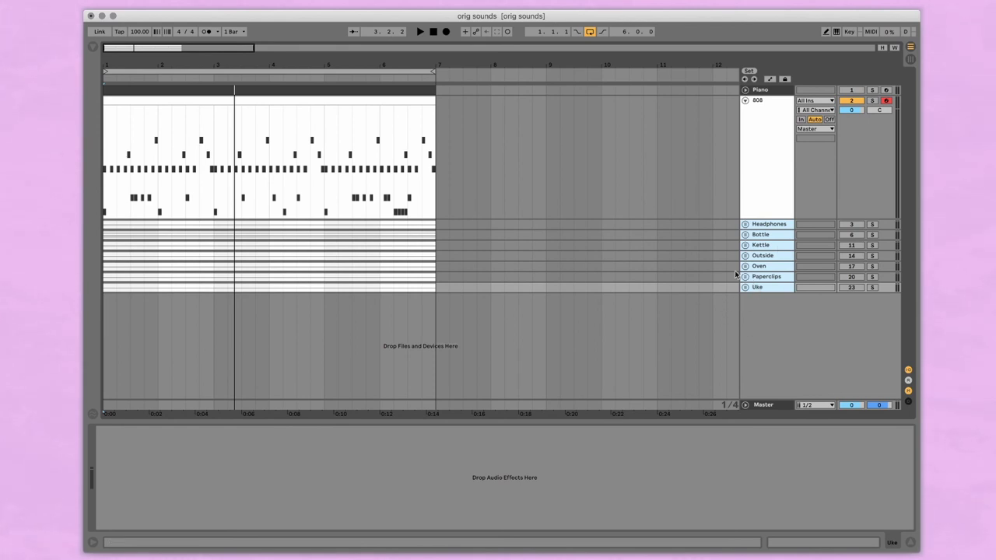
left_click(734, 134)
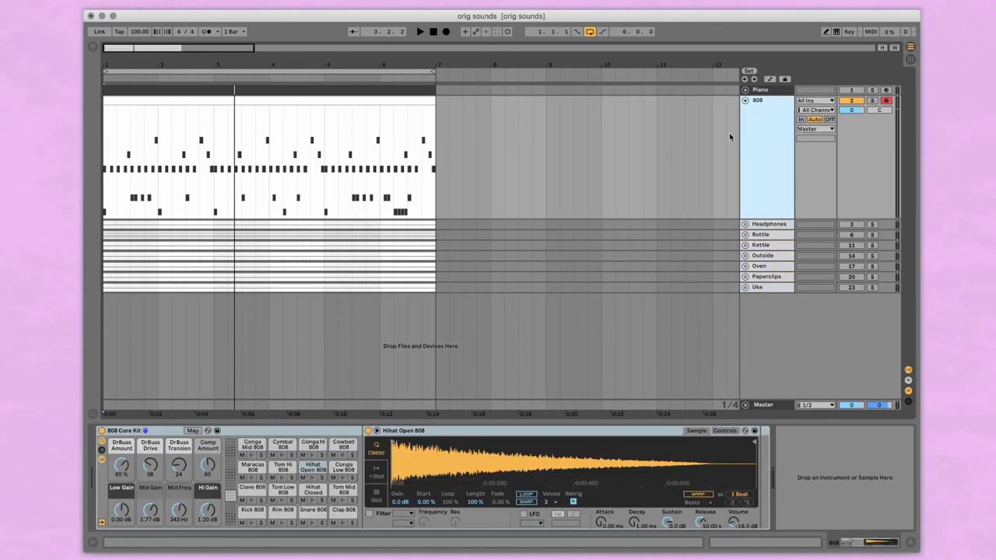
left_click(306, 101)
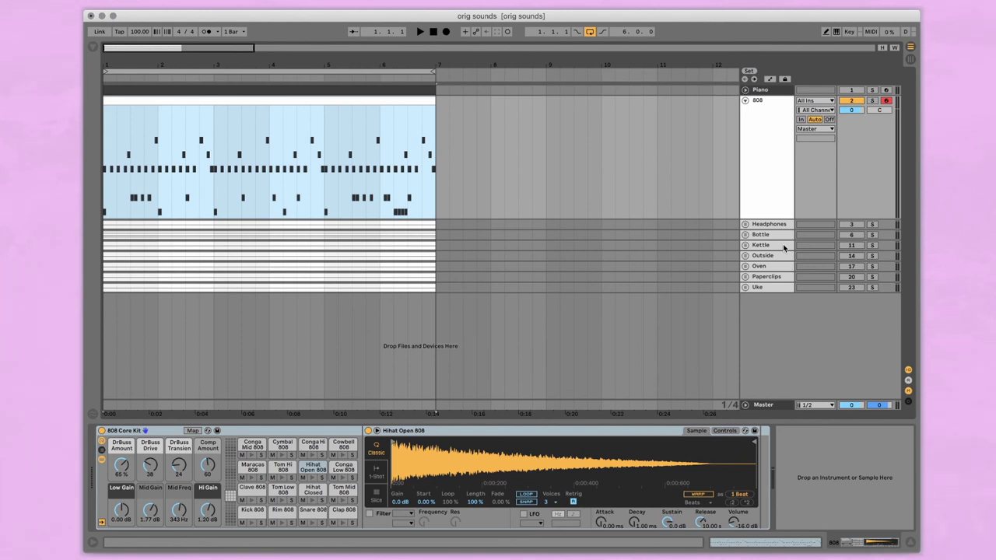
Expand all sound groups from Headphones to Uke together and collapse the Headphones and Bottle groups again
left_click(767, 288)
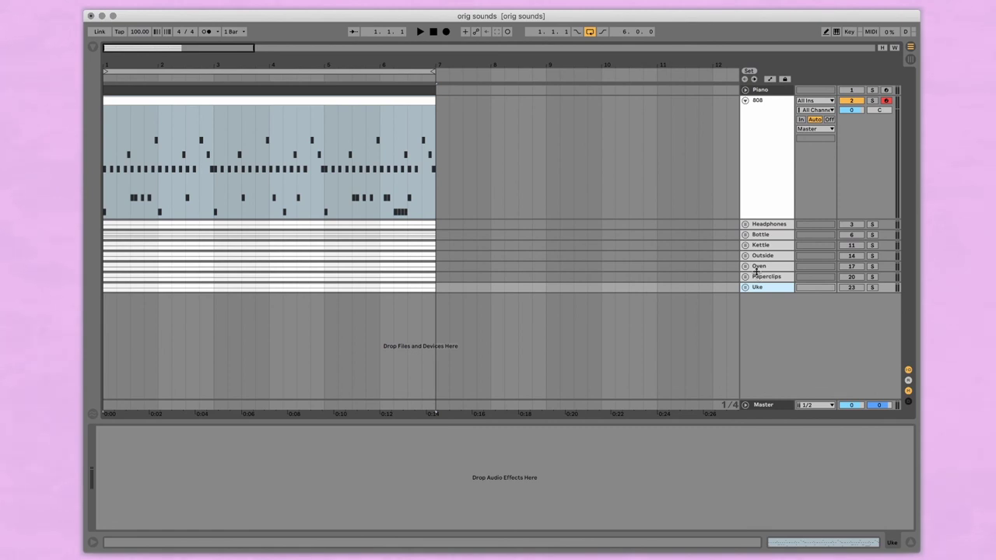
left_click(753, 224, "shift")
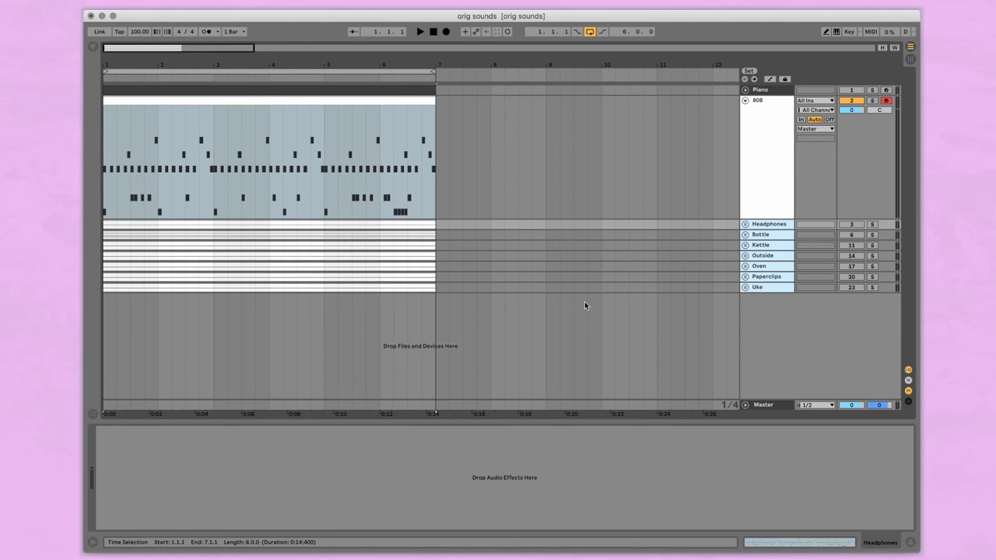
left_click(745, 235)
left_click(749, 239)
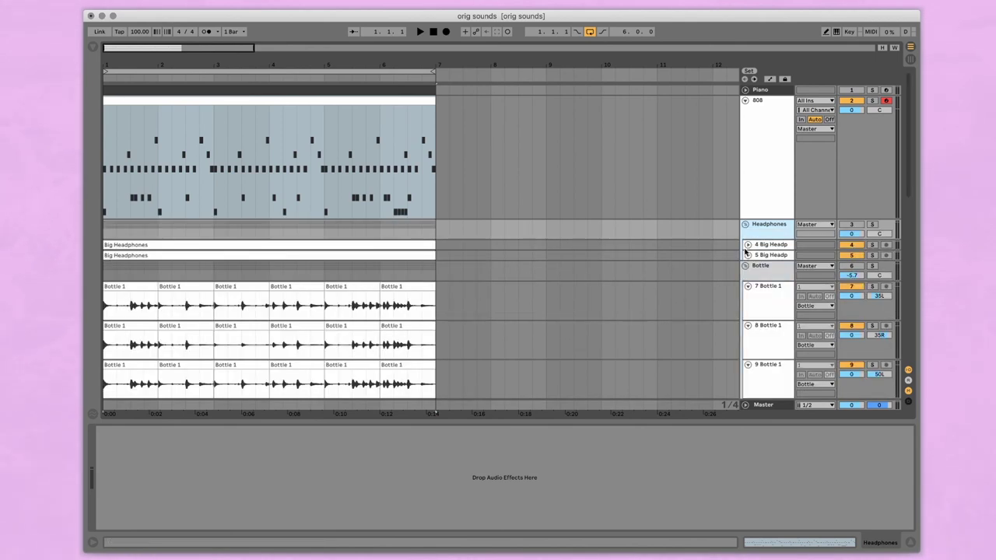
left_click(745, 228)
left_click(744, 234)
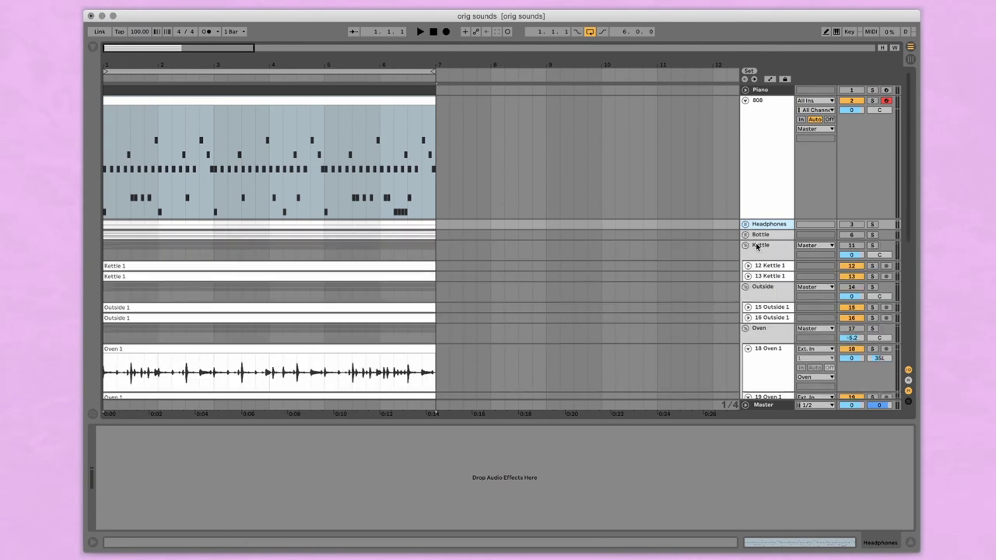